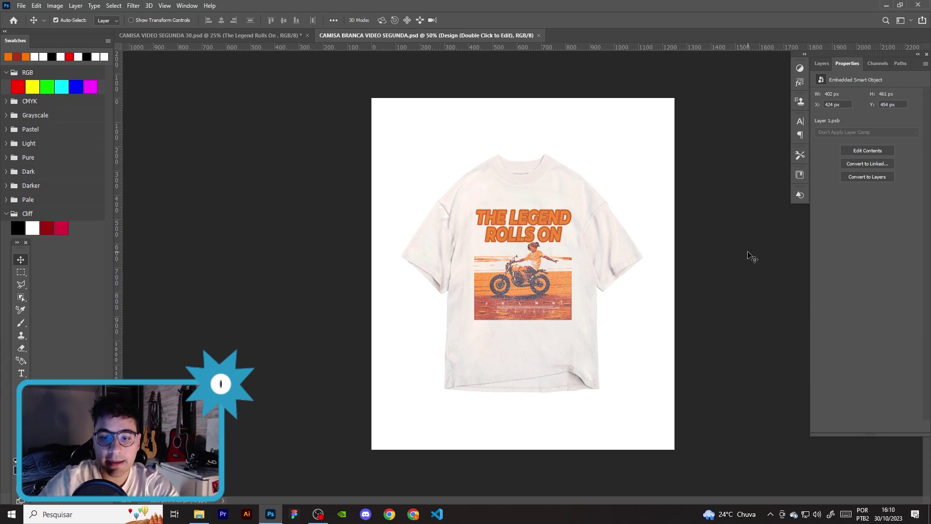
# - Zoom the shirt mockup from 50% to 118% and start a new blank document
pyautogui.scroll(1, 584, 260)
pyautogui.scroll(2, 584, 260)
pyautogui.scroll(2, 584, 260)
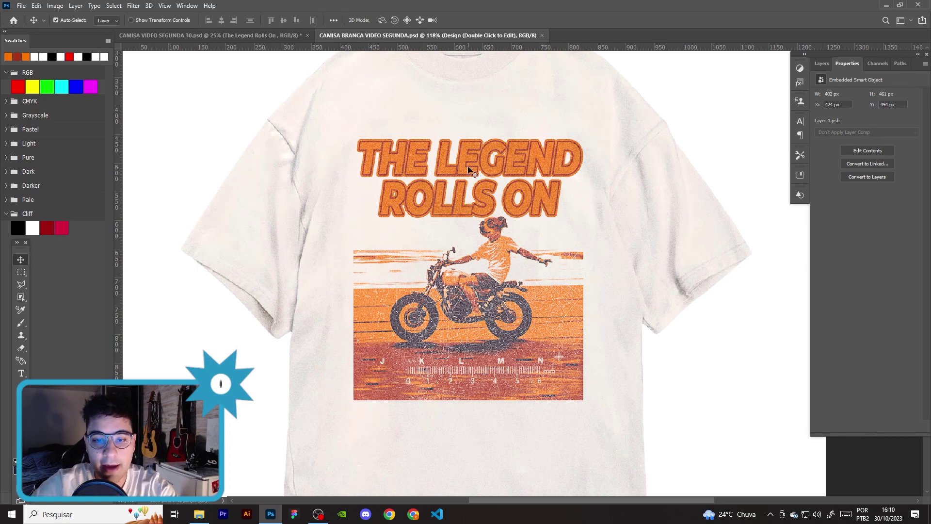
pyautogui.rightClick(575, 41)
pyautogui.click(607, 93)
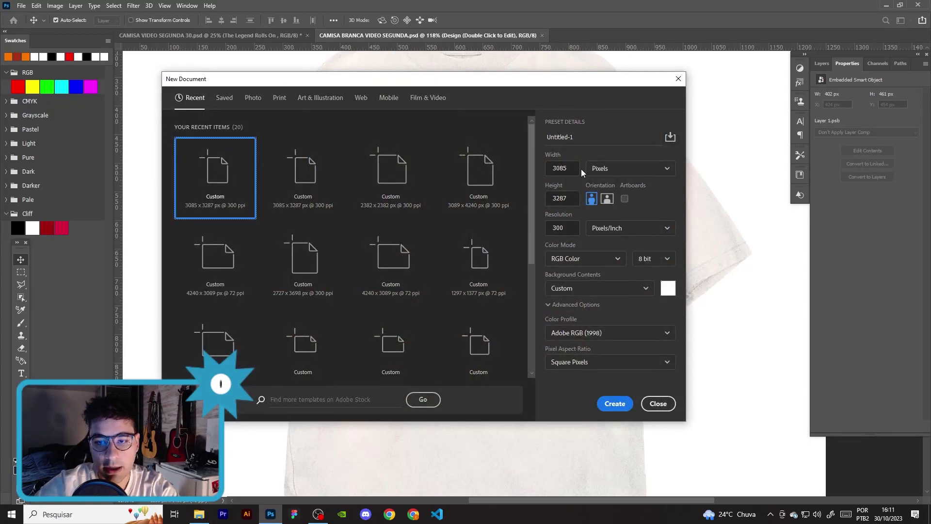
# - Create the 3085 × 3287 px document and add a solid colour fill of #000000
pyautogui.click(620, 405)
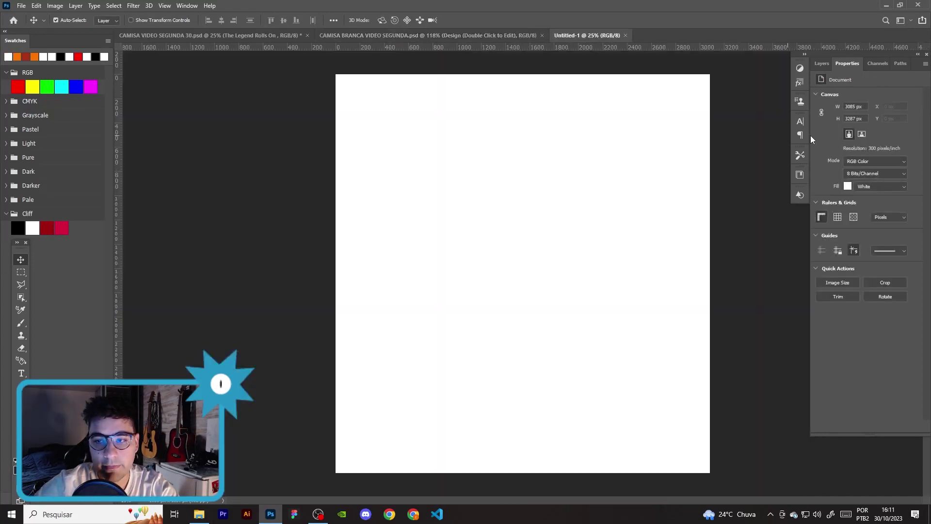
pyautogui.click(822, 63)
pyautogui.click(886, 427)
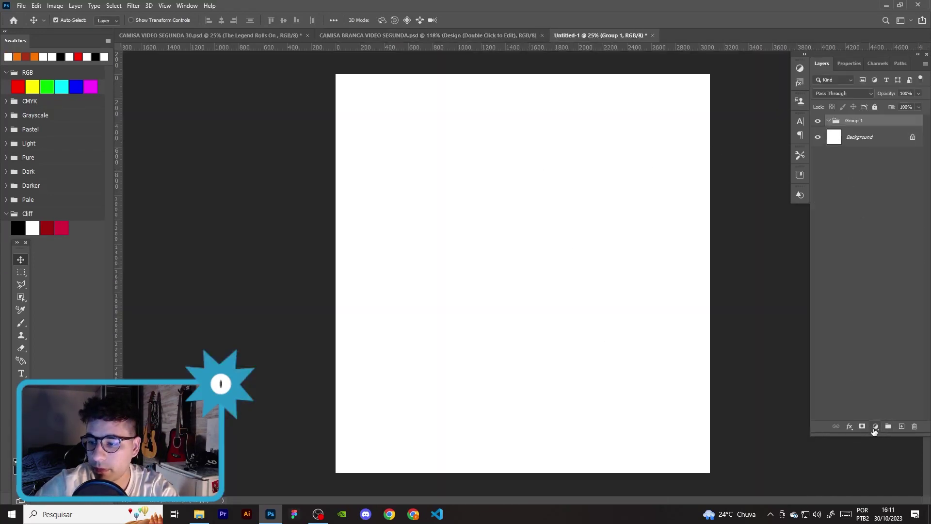
pyautogui.click(873, 257)
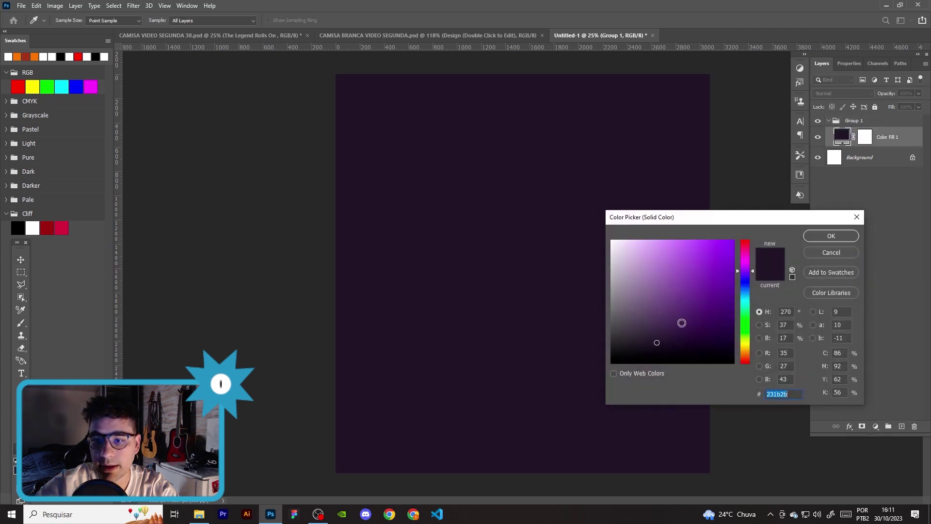
pyautogui.write('000000')
pyautogui.press('Return')
# - Delete the Background layer and Group 1 so only the black fill remains, then return to the mockup
pyautogui.click(871, 158)
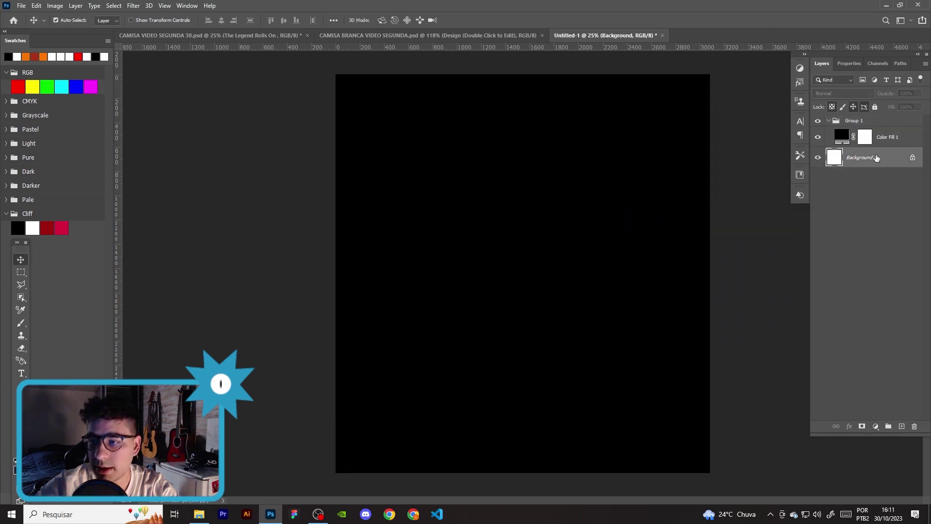
pyautogui.press('Delete')
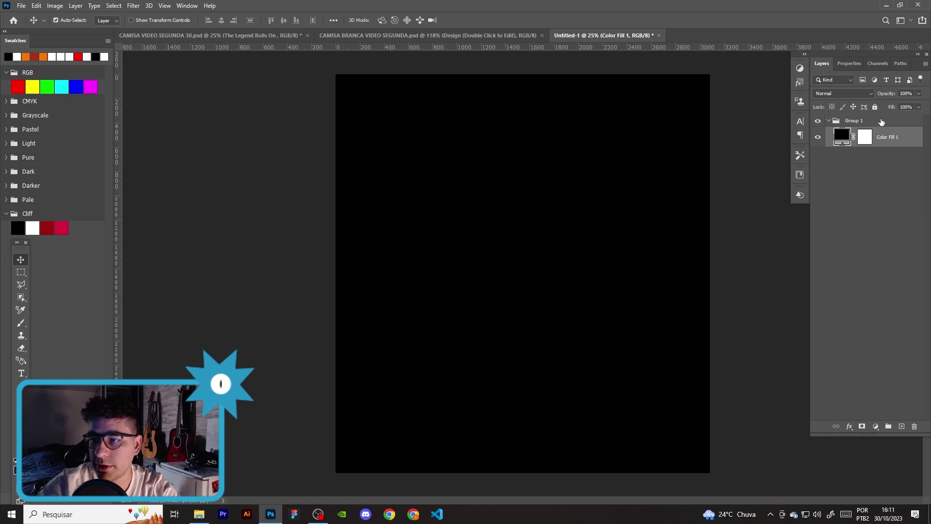
pyautogui.click(881, 121)
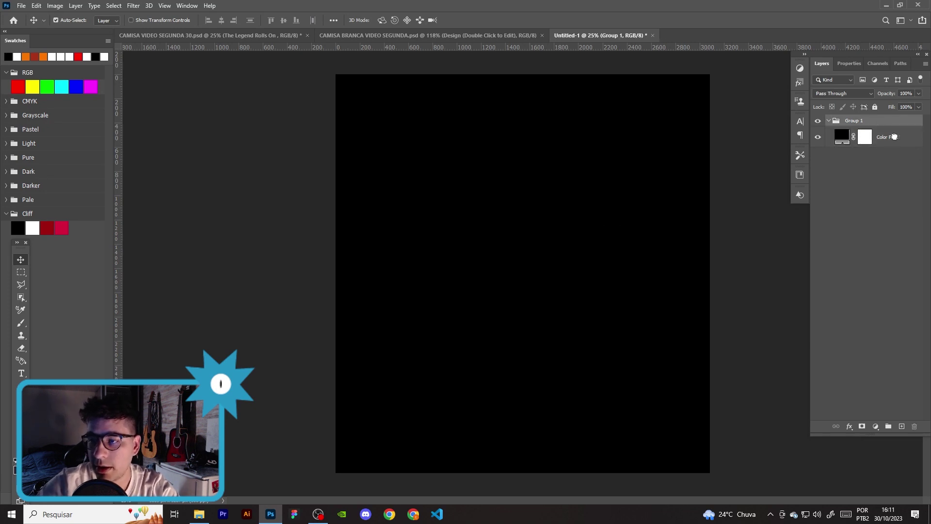
pyautogui.moveTo(895, 141); pyautogui.dragTo(889, 115)
pyautogui.press('Delete')
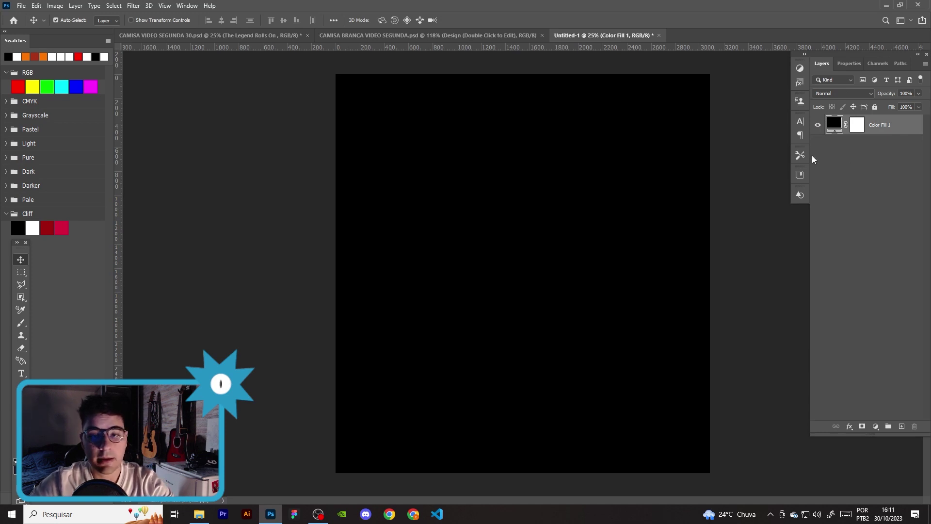
pyautogui.click(474, 36)
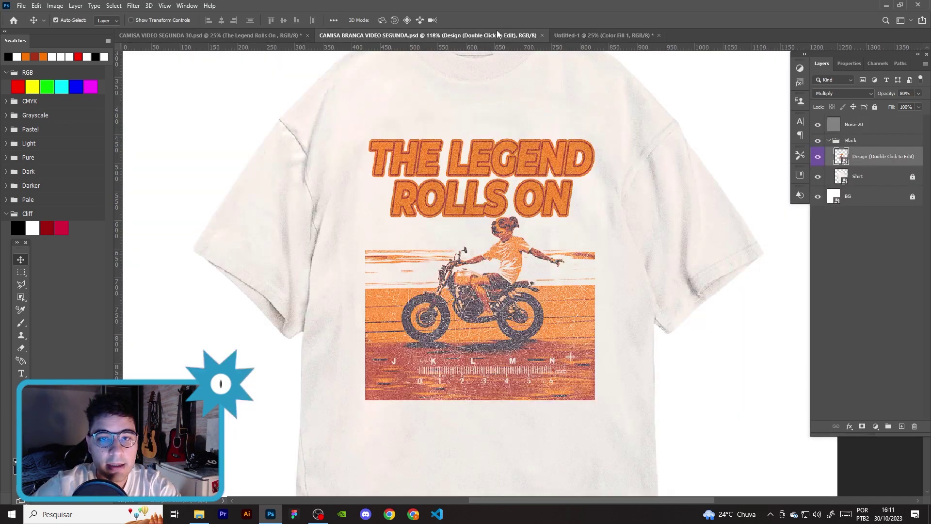
# - Close CAMISA BRANCA and copy the THE LEGEND ROLLS ON title layer to the top of Untitled-1
pyautogui.click(542, 35)
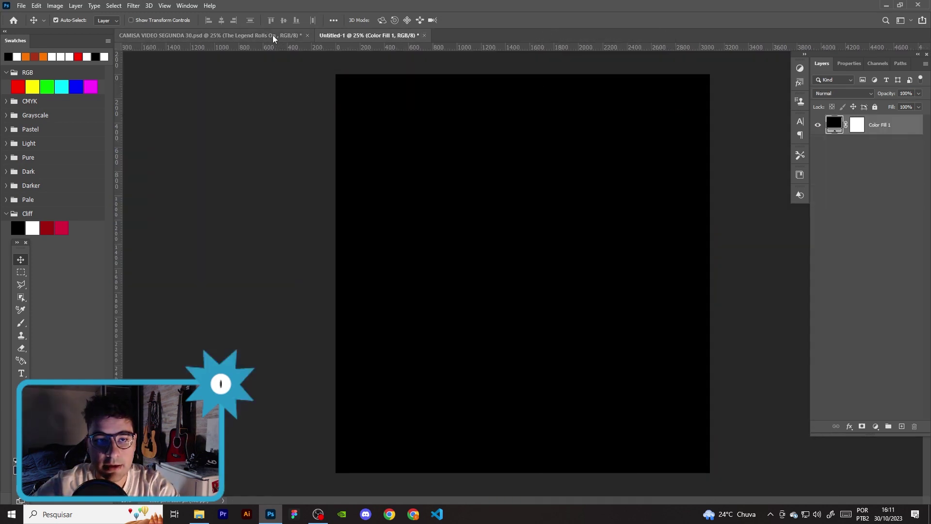
pyautogui.click(272, 35)
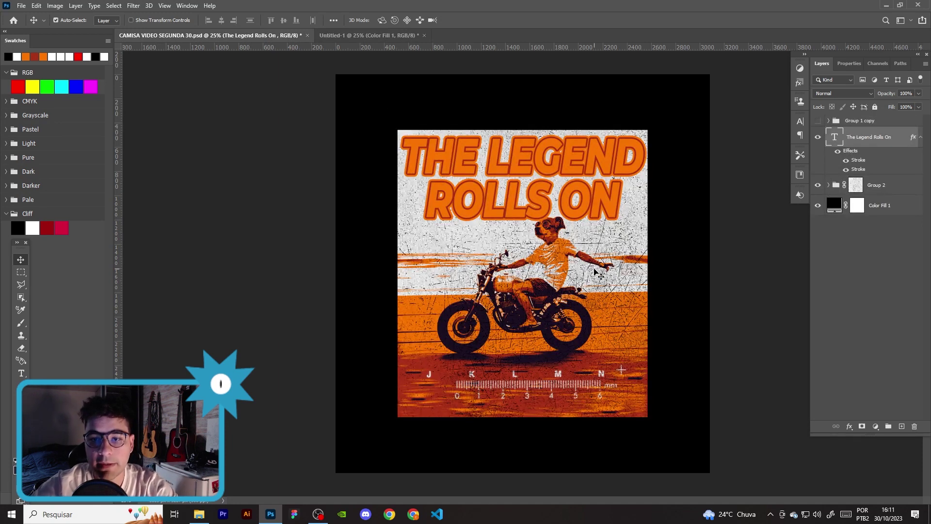
pyautogui.moveTo(867, 140); pyautogui.dragTo(493, 152)
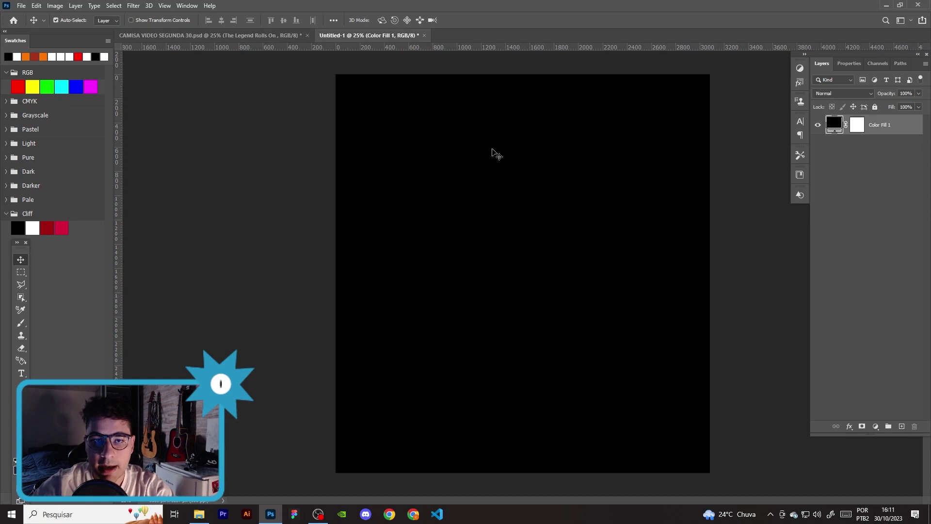
pyautogui.moveTo(493, 151); pyautogui.dragTo(530, 174)
pyautogui.moveTo(587, 260)
pyautogui.mouseDown()
pyautogui.moveTo(574, 213)
pyautogui.moveTo(574, 135)
pyautogui.mouseUp()
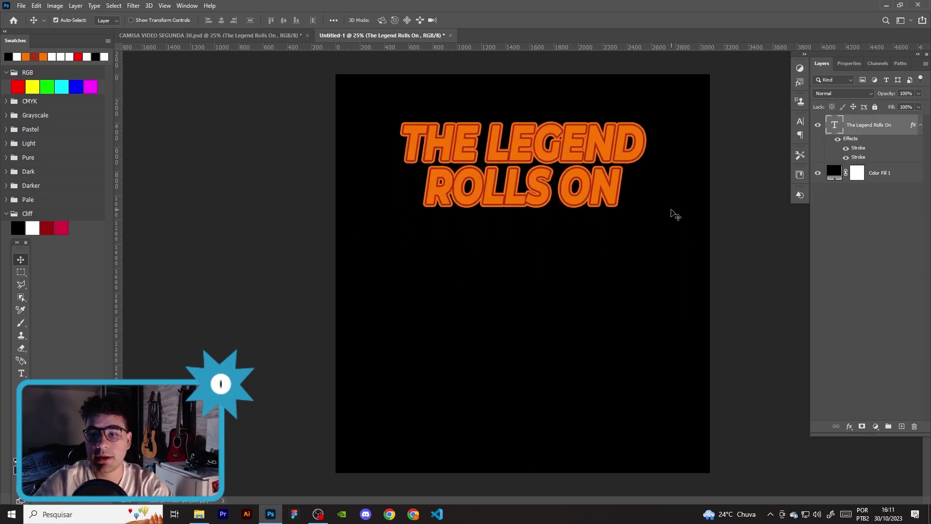
pyautogui.click(856, 68)
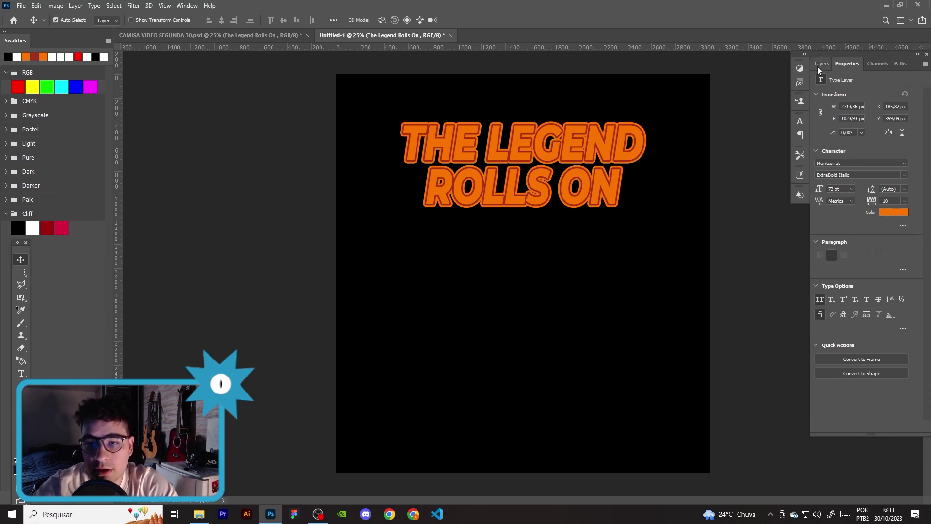
# - Keep the title's text colour orange in the type properties
pyautogui.click(894, 214)
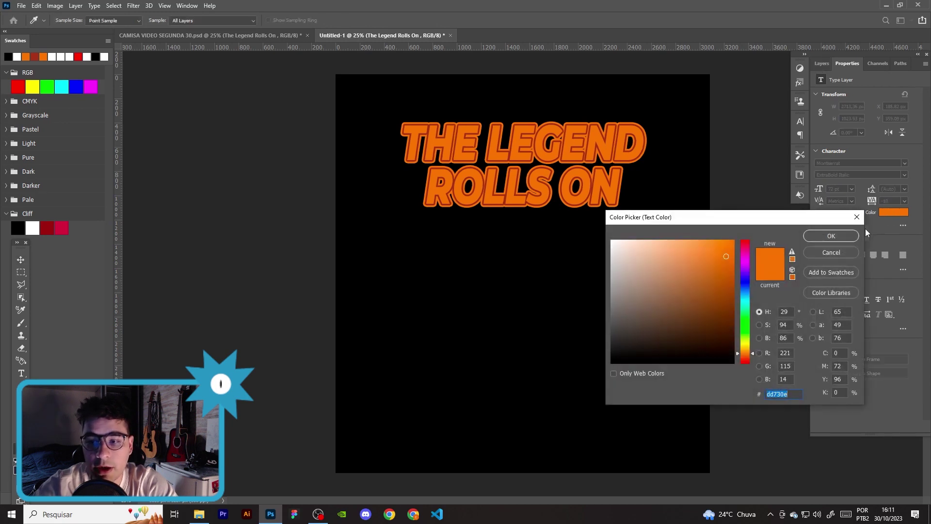
pyautogui.moveTo(786, 221); pyautogui.dragTo(754, 147)
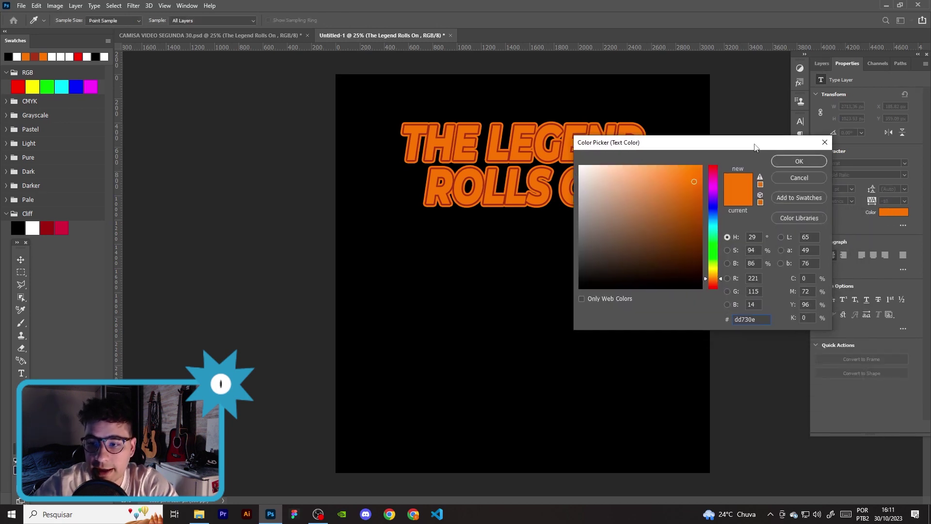
pyautogui.click(781, 160)
pyautogui.click(819, 65)
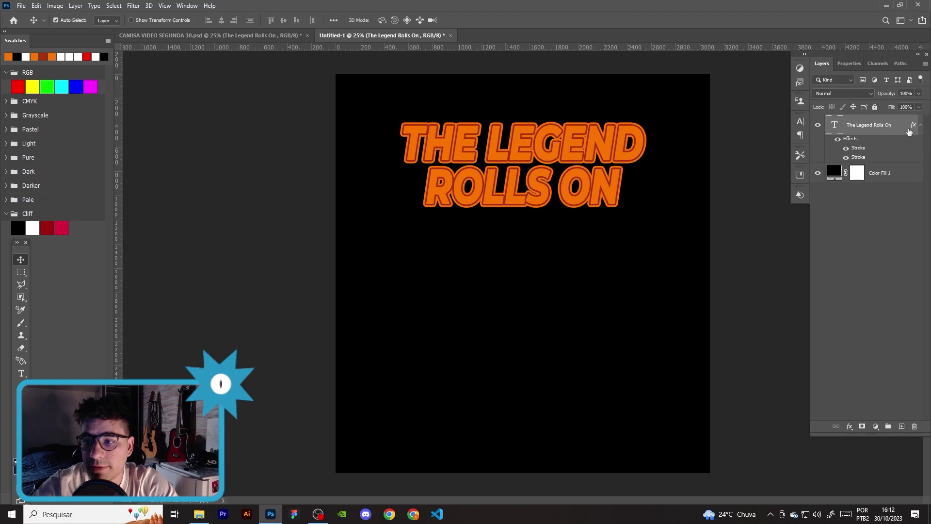
# - Set the title's first stroke to 13 px dark red 92351f
pyautogui.doubleClick(904, 133)
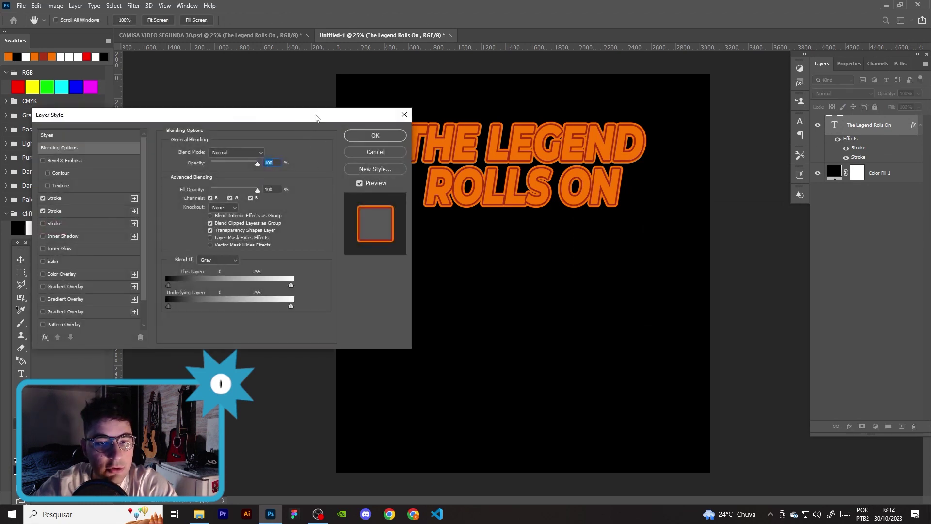
pyautogui.moveTo(315, 117); pyautogui.dragTo(547, 219)
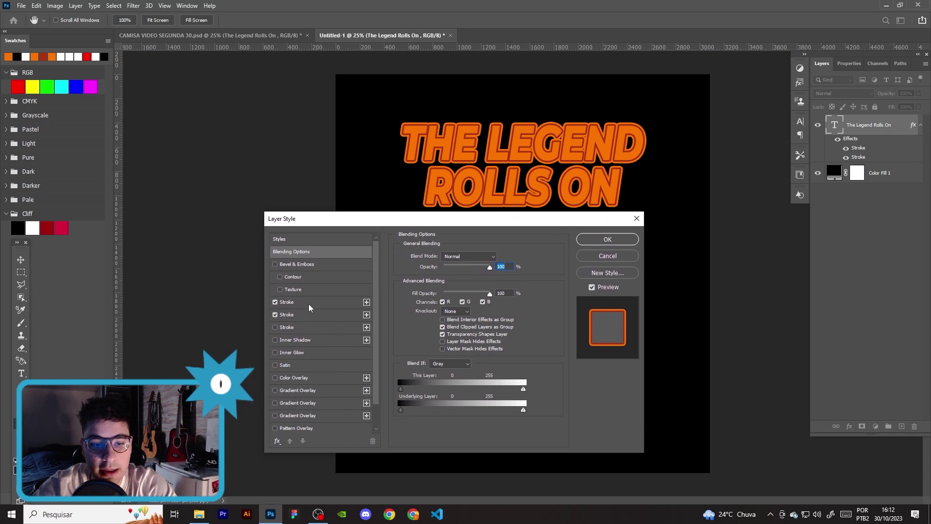
pyautogui.click(309, 306)
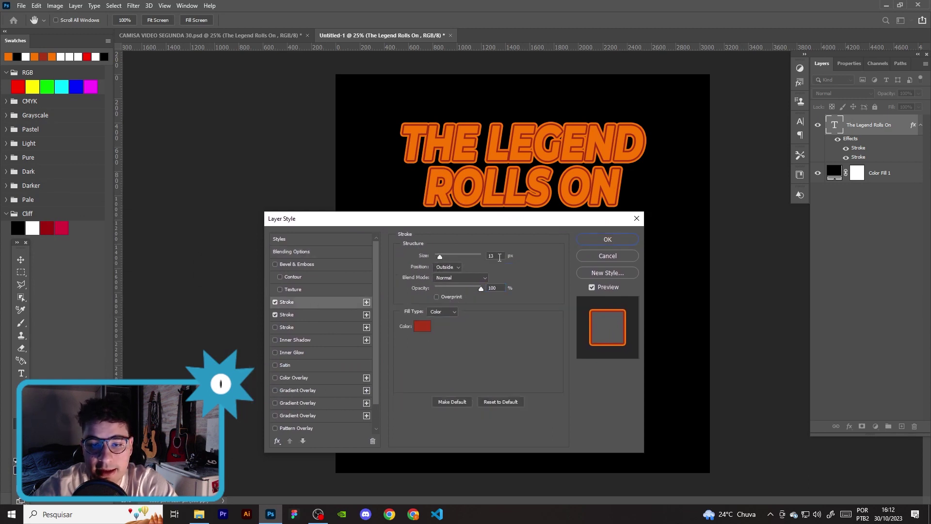
pyautogui.click(422, 327)
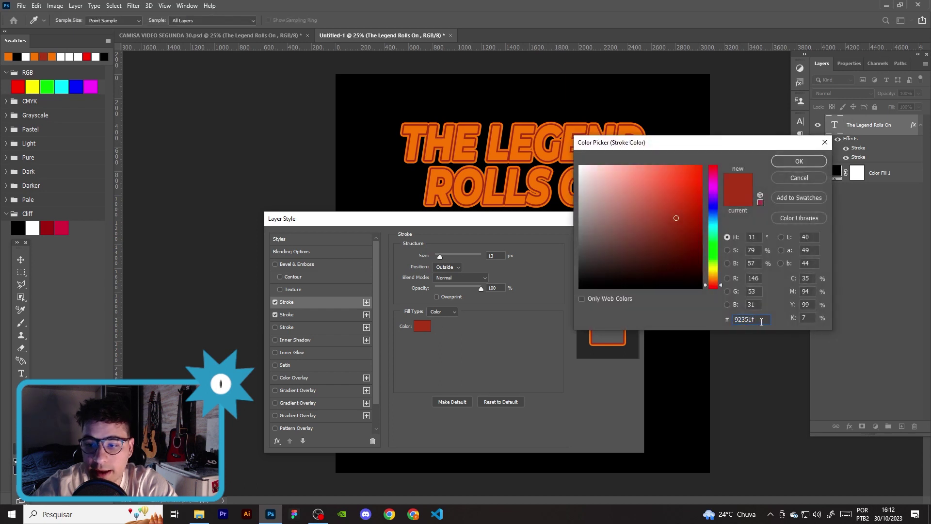
pyautogui.click(802, 161)
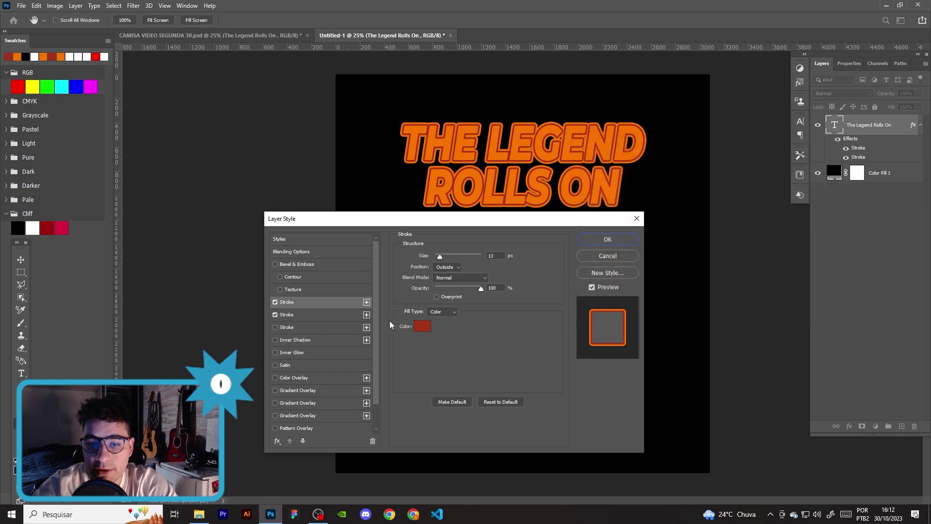
# - Set the second stroke to 27 px orange de740f and apply the layer style
pyautogui.click(305, 315)
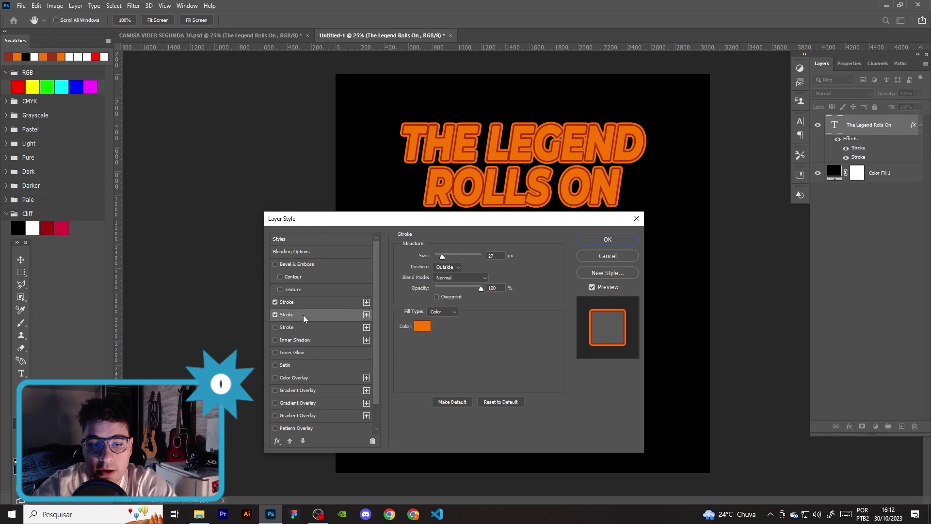
pyautogui.click(423, 327)
pyautogui.click(768, 321)
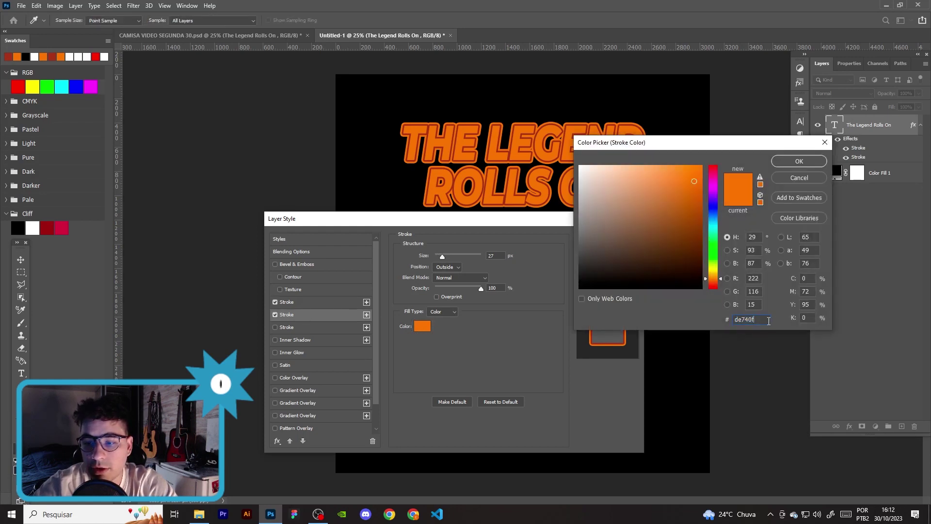
pyautogui.click(792, 164)
pyautogui.click(499, 254)
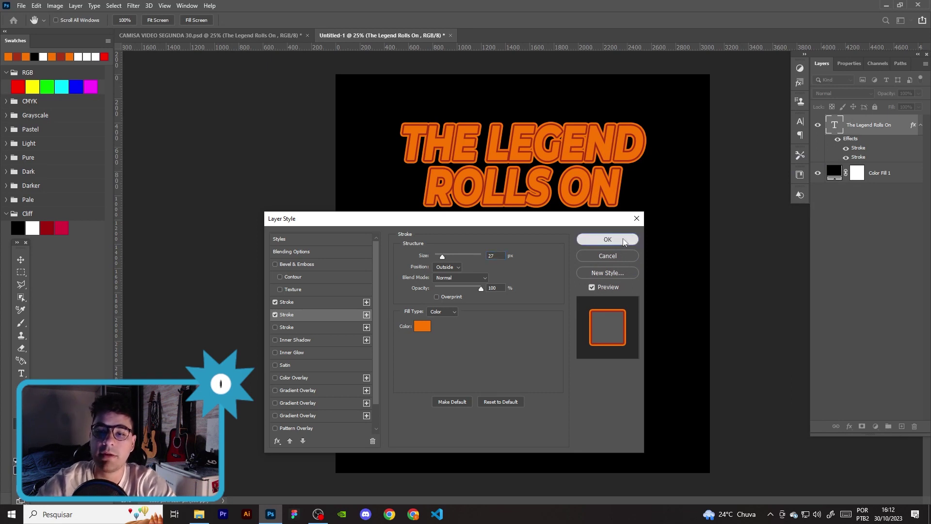
pyautogui.click(607, 239)
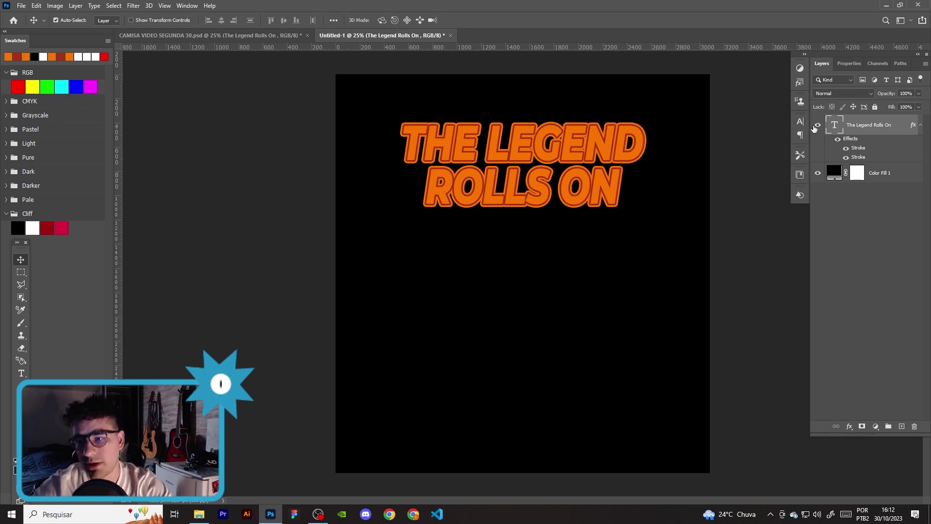
# - Hide the title layer and check the Group 1 copy artwork in the finished poster document
pyautogui.click(817, 125)
pyautogui.click(252, 36)
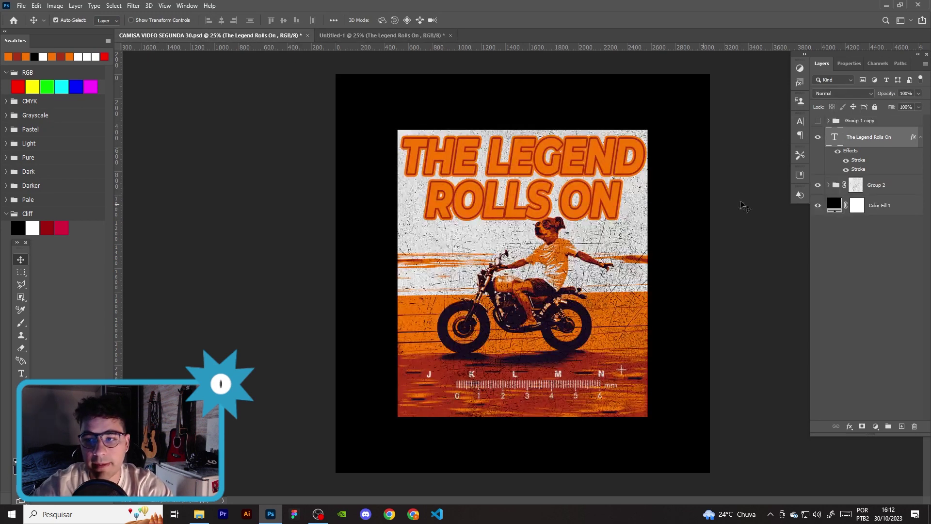
pyautogui.click(839, 125)
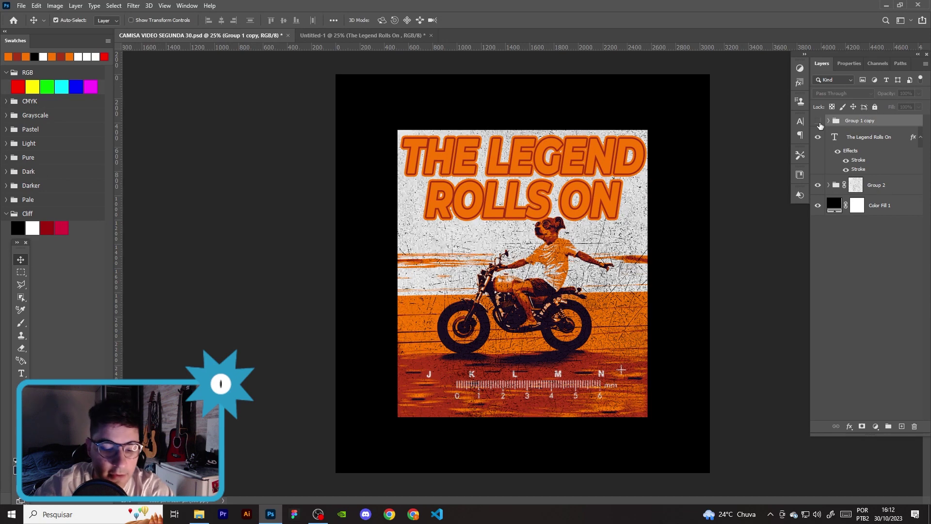
pyautogui.click(817, 121)
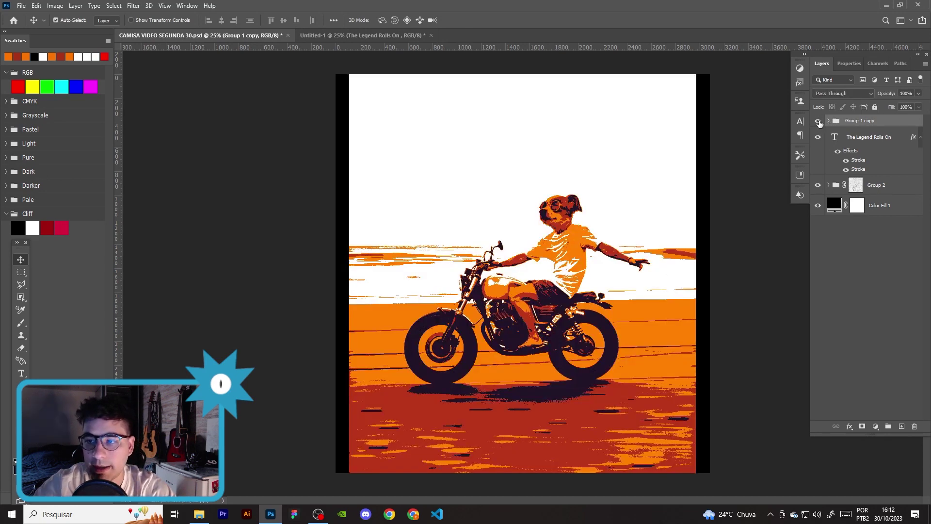
pyautogui.click(817, 121)
pyautogui.click(376, 38)
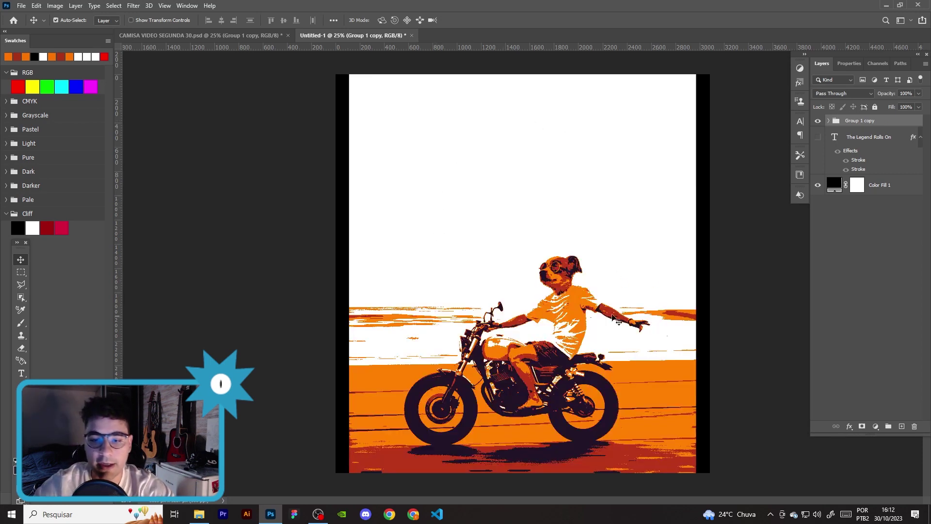
# - Scale the motorcycle artwork down in Untitled-1 and move it up, leaving a black border
pyautogui.hotkey('ctrl', 't')
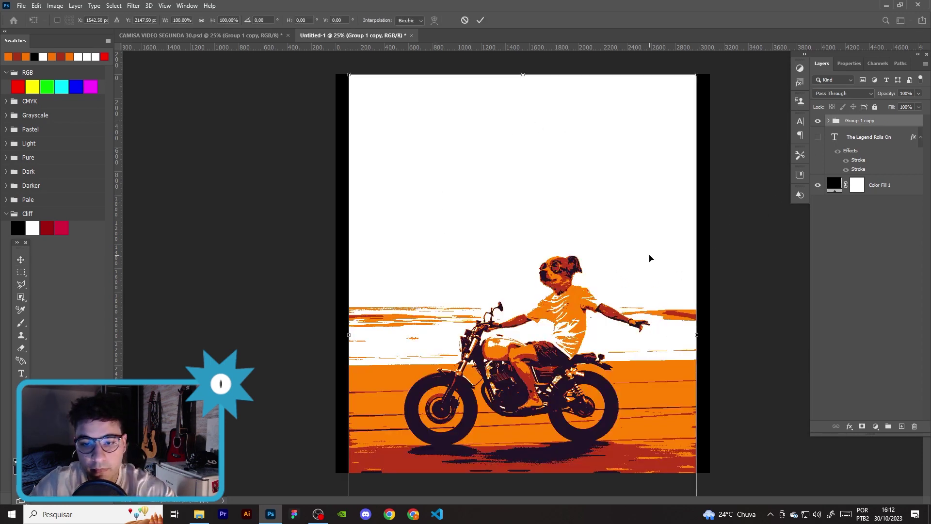
pyautogui.scroll(-2, 668, 325)
pyautogui.moveTo(632, 478); pyautogui.dragTo(603, 436)
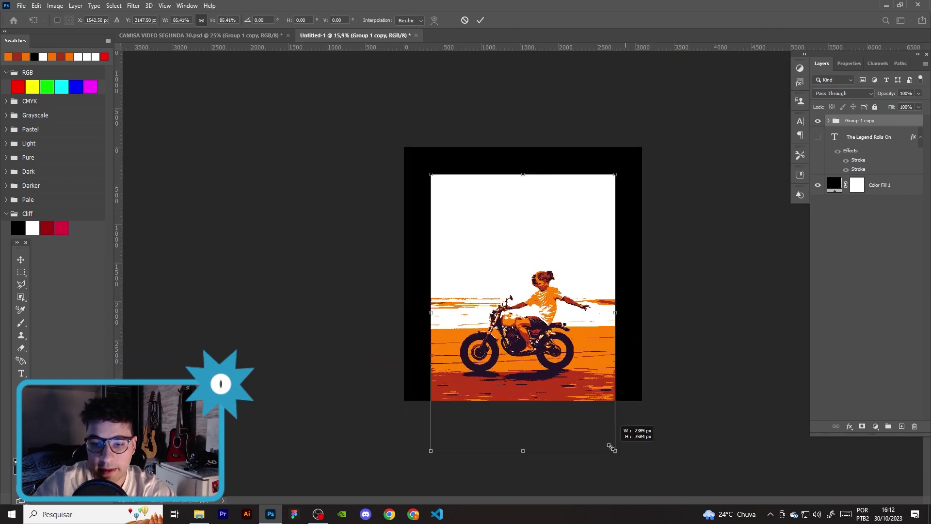
pyautogui.moveTo(562, 356); pyautogui.dragTo(561, 321)
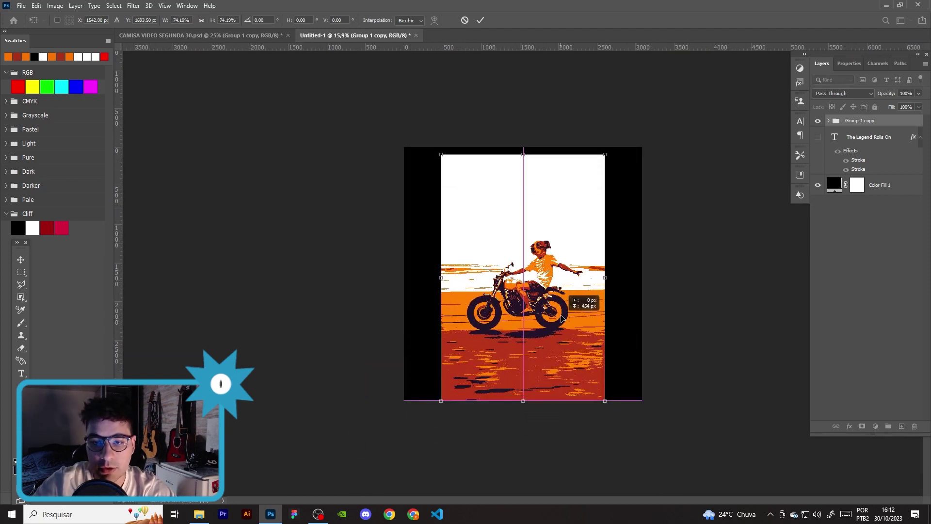
pyautogui.moveTo(605, 400); pyautogui.dragTo(602, 396)
pyautogui.moveTo(566, 358); pyautogui.dragTo(566, 354)
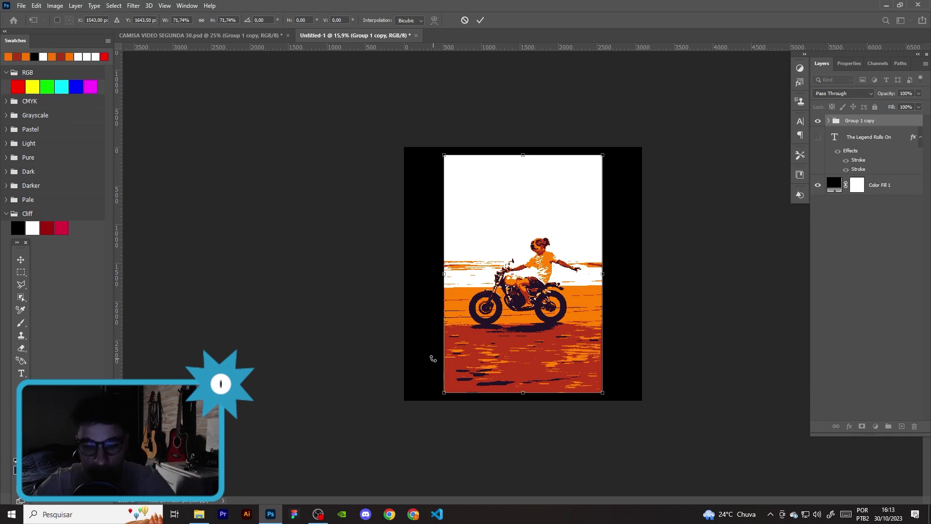
pyautogui.press('Return')
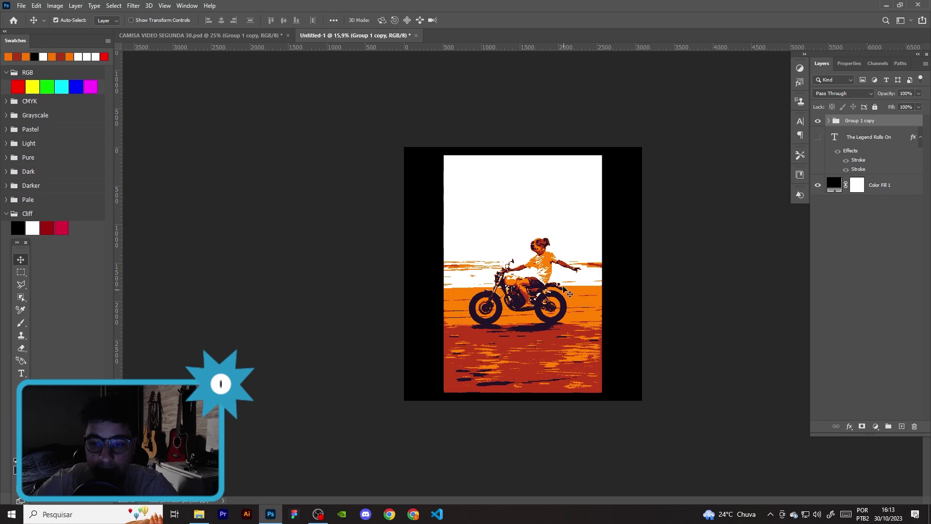
# - Fit the poster on screen, expand Group 1 copy to view its layers, and zoom in
pyautogui.hotkey('ctrl', '0')
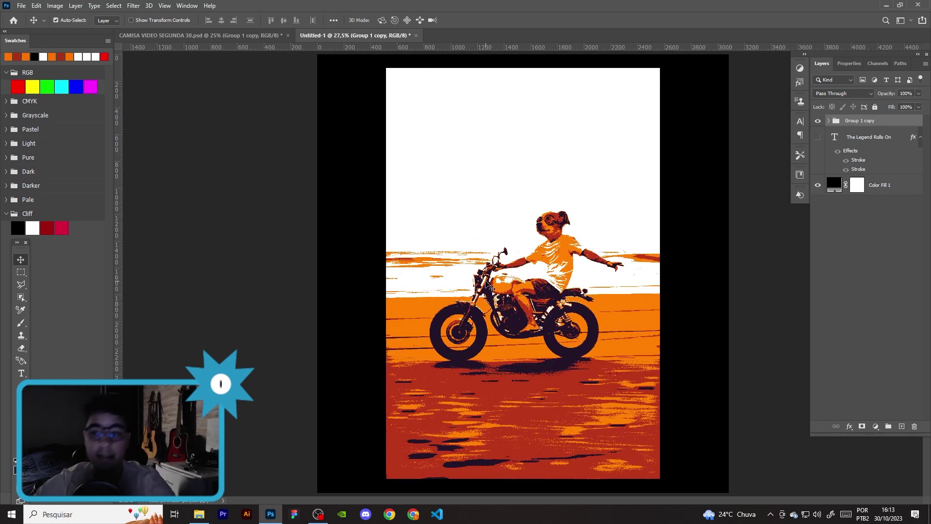
pyautogui.click(828, 121)
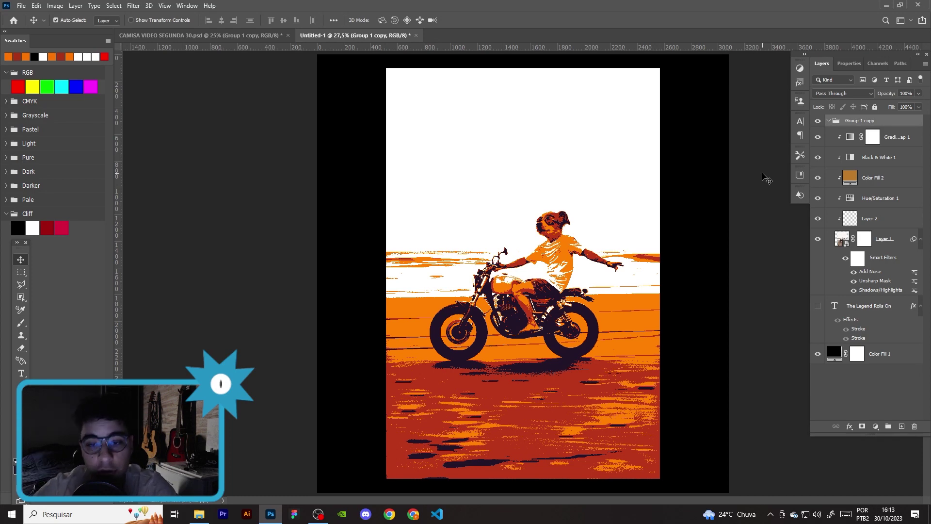
pyautogui.scroll(2, 574, 244)
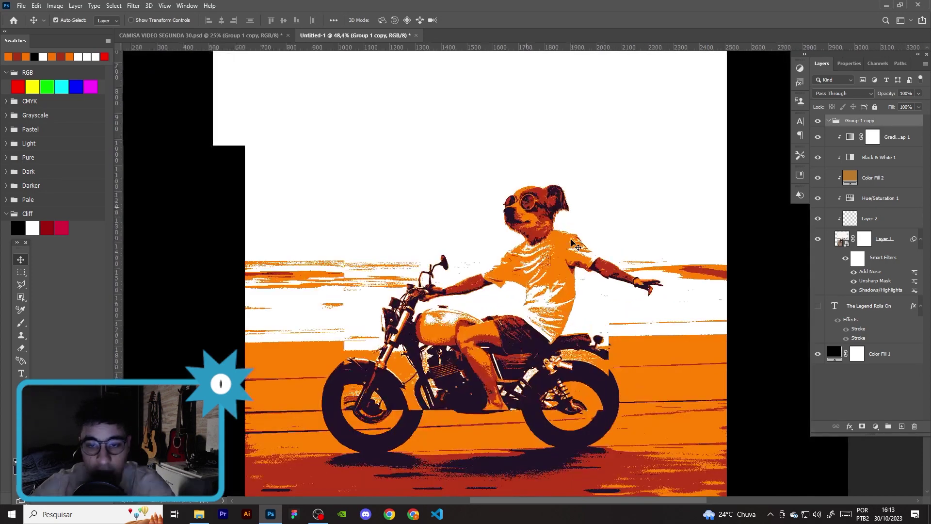
pyautogui.scroll(2, 574, 245)
pyautogui.scroll(2, 574, 245)
pyautogui.scroll(1, 572, 243)
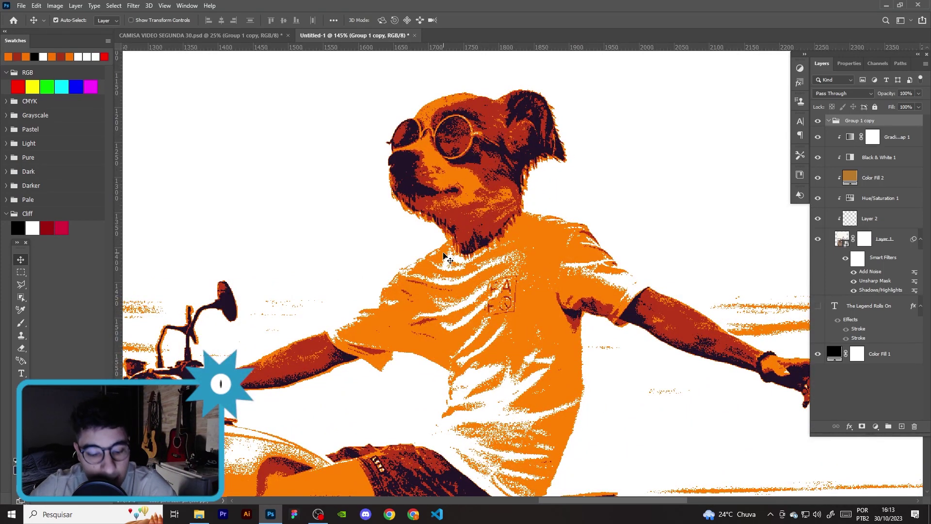
# - Zoom back out and bring up File Explorer on the Vídeos folder
pyautogui.scroll(-5, 445, 256)
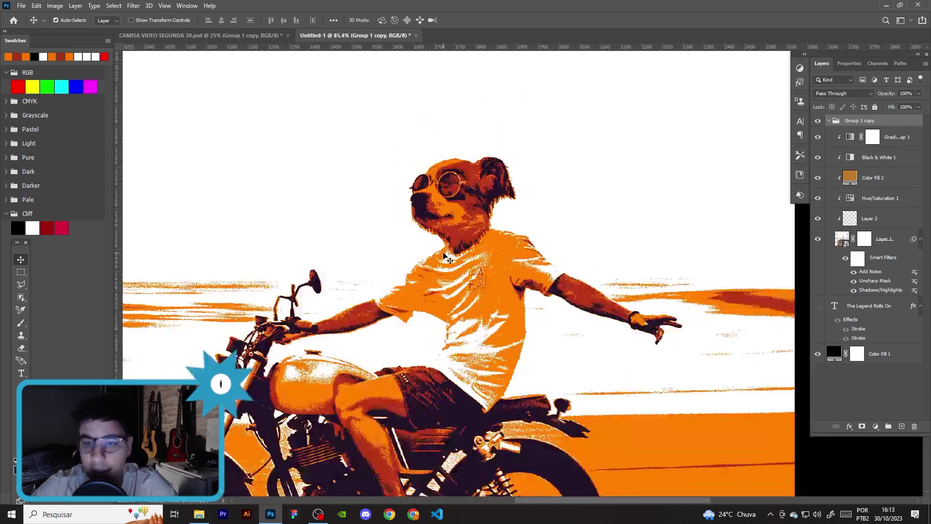
pyautogui.scroll(-1, 445, 257)
pyautogui.scroll(-2, 443, 259)
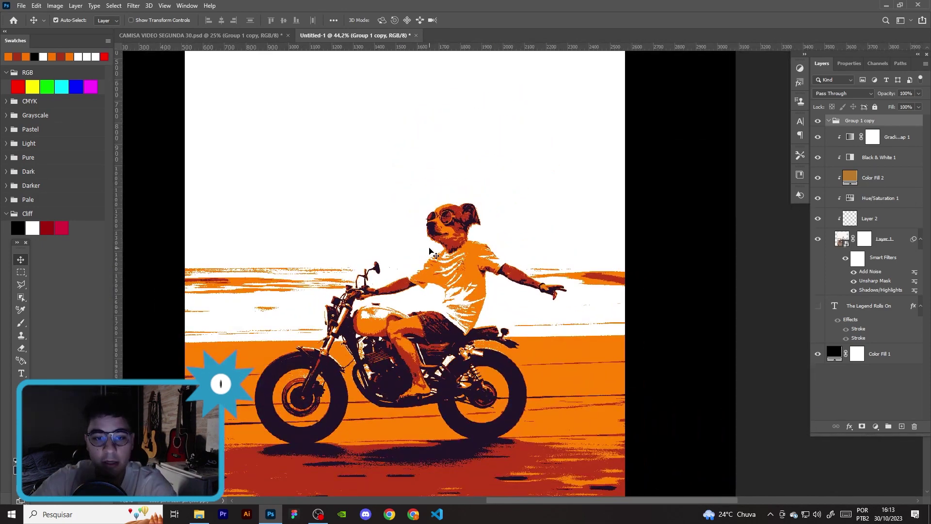
pyautogui.scroll(-1, 430, 251)
pyautogui.click(199, 514)
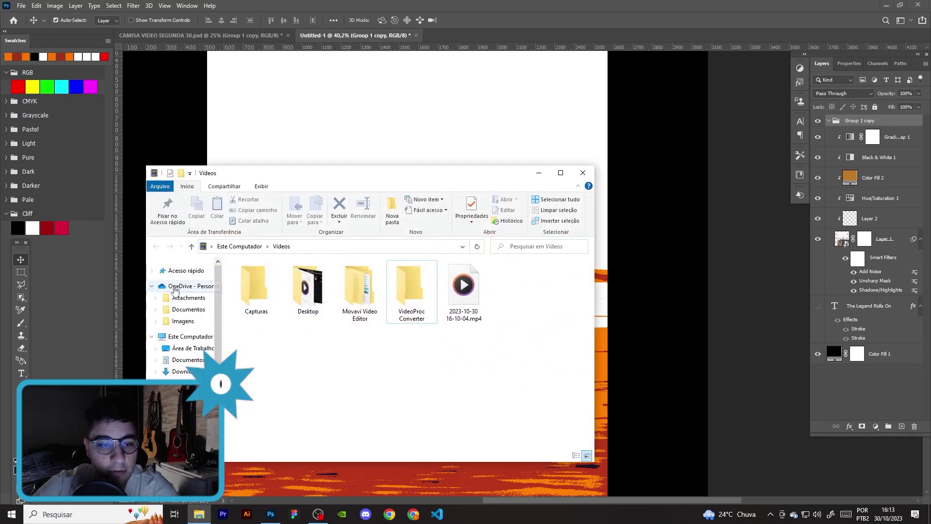
# - Open the GettyImages sunglasses dog photo from Área de Trabalho, accepting the default colour profile
pyautogui.click(190, 348)
pyautogui.scroll(-3, 484, 340)
pyautogui.click(434, 403)
pyautogui.click(483, 35)
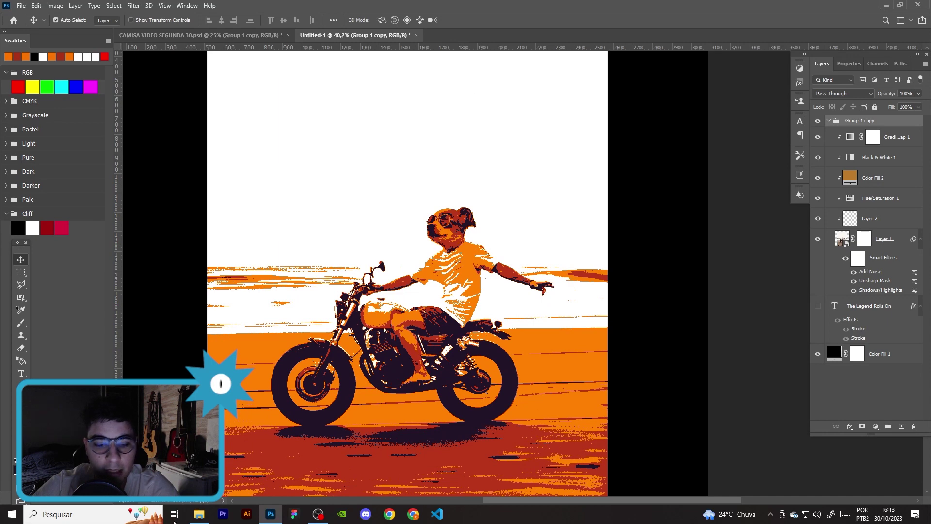
pyautogui.click(198, 514)
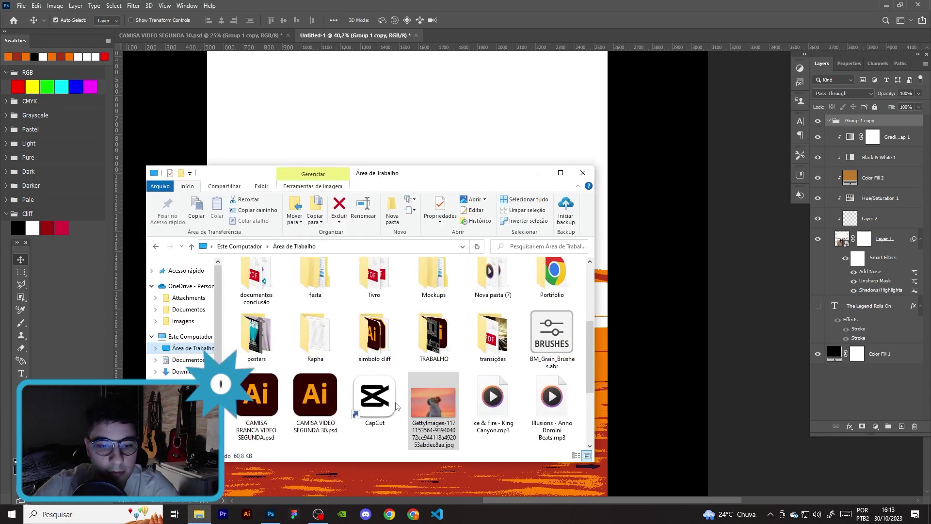
pyautogui.doubleClick(454, 399)
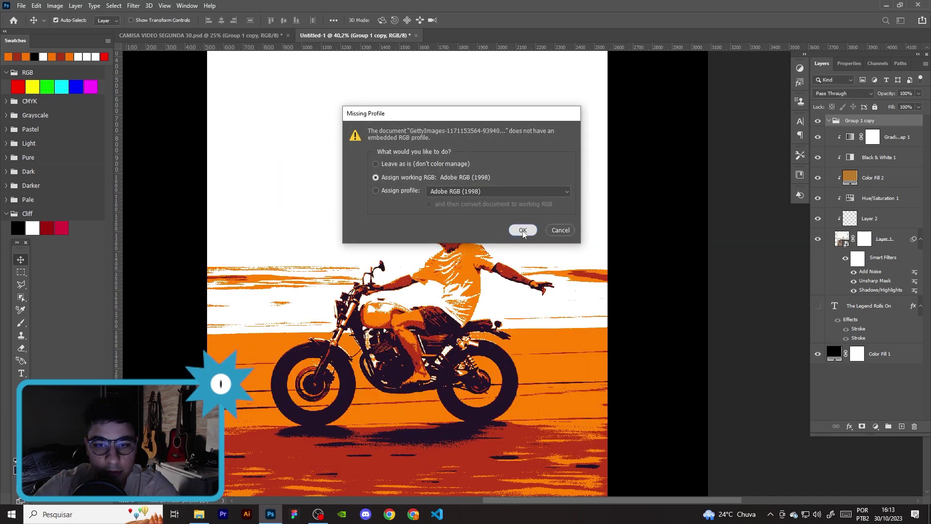
pyautogui.click(524, 228)
# - Open the pexels man-on-motorcycle photo, accepting its colour profile
pyautogui.click(198, 514)
pyautogui.doubleClick(444, 337)
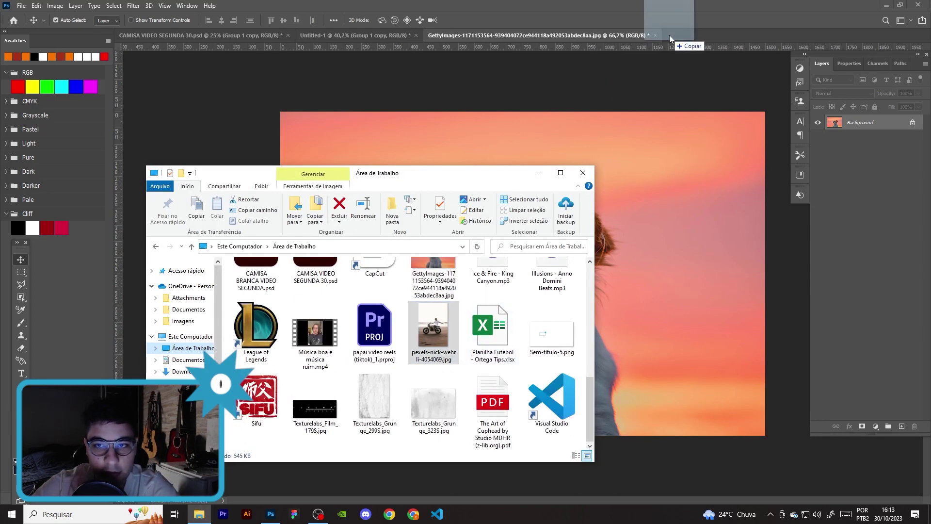
pyautogui.click(504, 243)
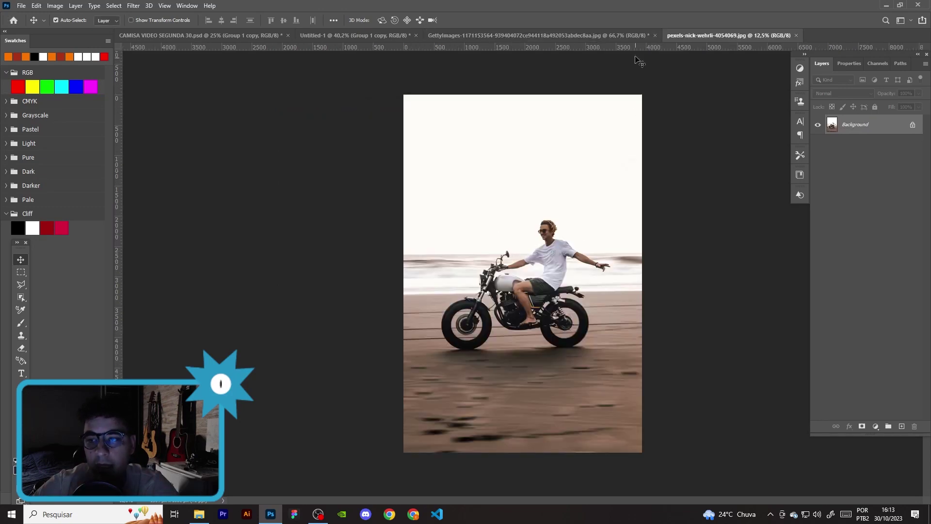
# - Unlock both photos' Background layers and remove the dog photo's pink background with Quick Actions
pyautogui.click(912, 125)
pyautogui.click(615, 36)
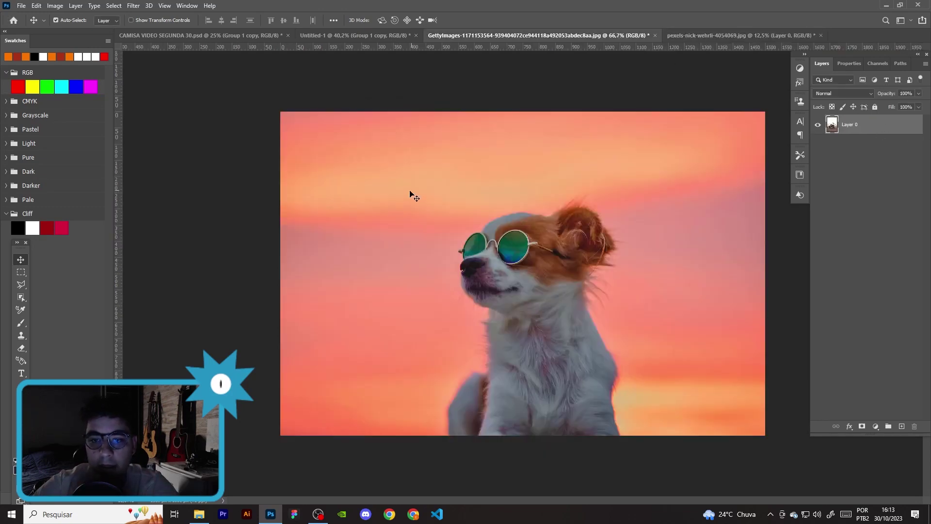
pyautogui.click(913, 124)
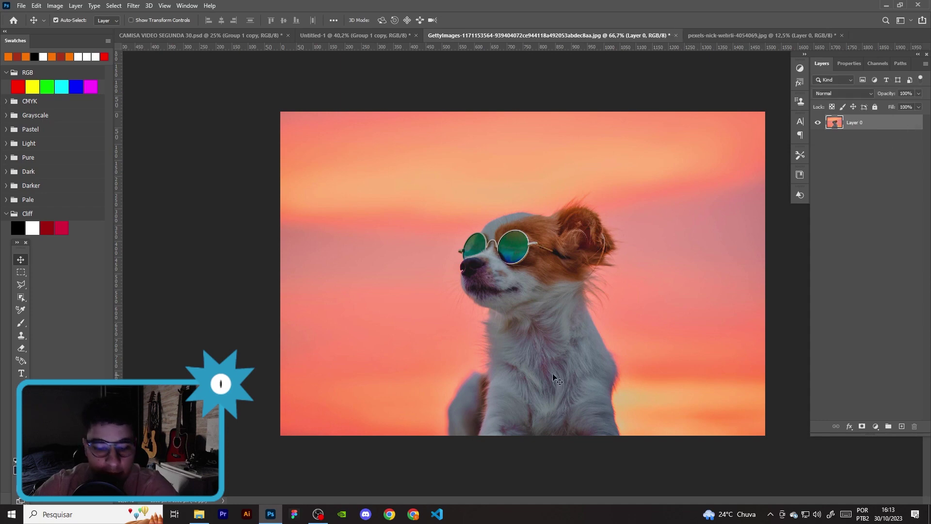
pyautogui.press('c')
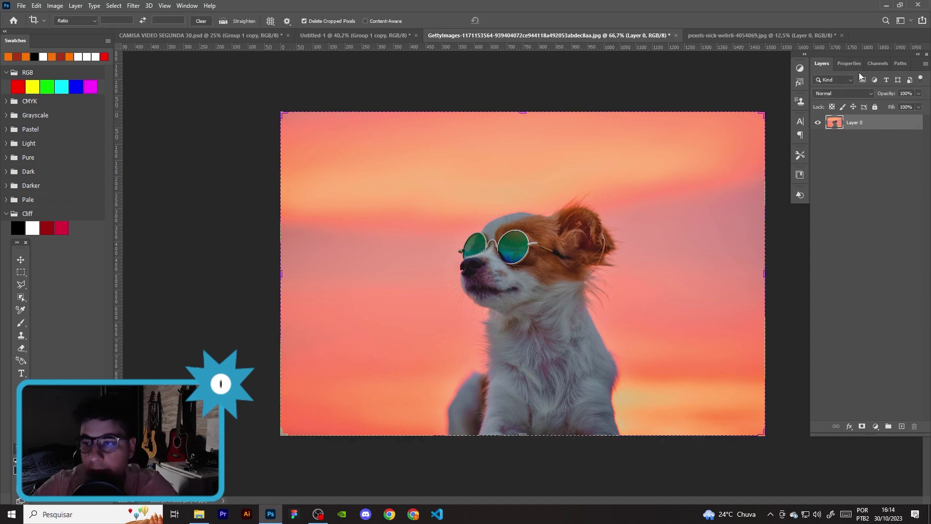
pyautogui.click(848, 64)
pyautogui.click(867, 218)
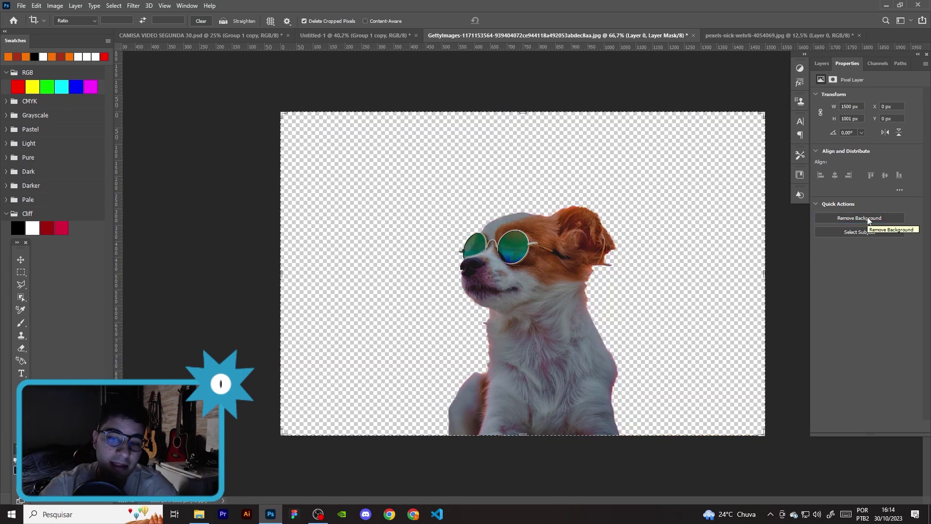
# - Close the dog photo without saving and place the cut-out dog head over the rider's head
pyautogui.click(21, 260)
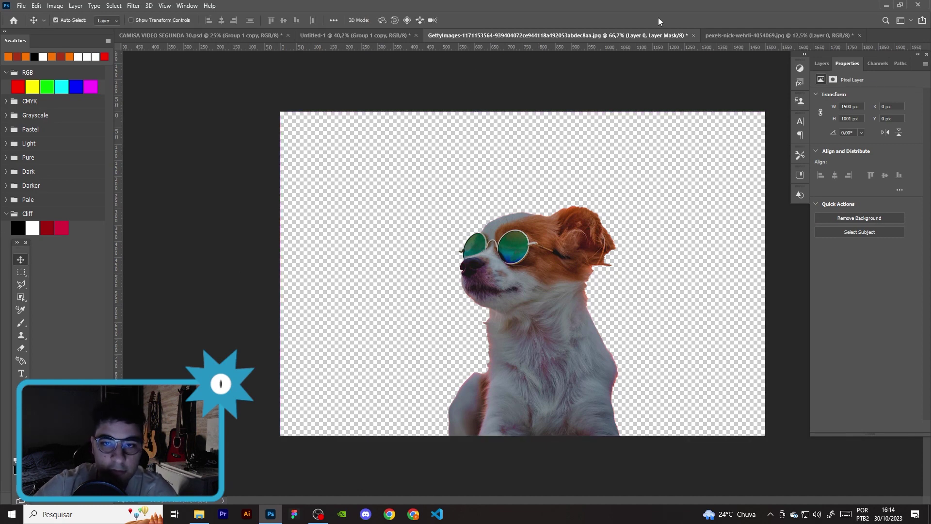
pyautogui.click(694, 35)
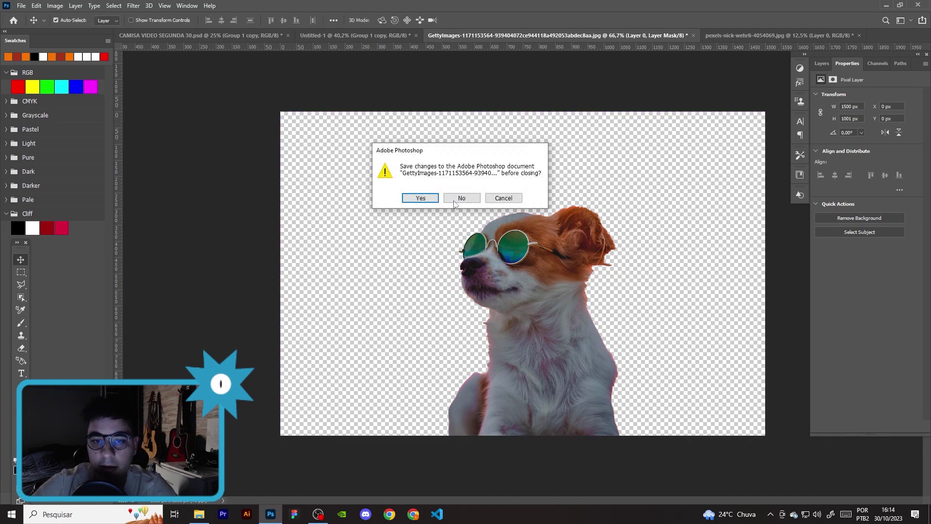
pyautogui.click(456, 199)
pyautogui.moveTo(520, 237)
pyautogui.mouseDown()
pyautogui.moveTo(540, 251)
pyautogui.moveTo(546, 233)
pyautogui.mouseUp()
# - Convert the dog layer to a smart object, add a mask, and paint away its chest along the collar
pyautogui.scroll(3, 576, 259)
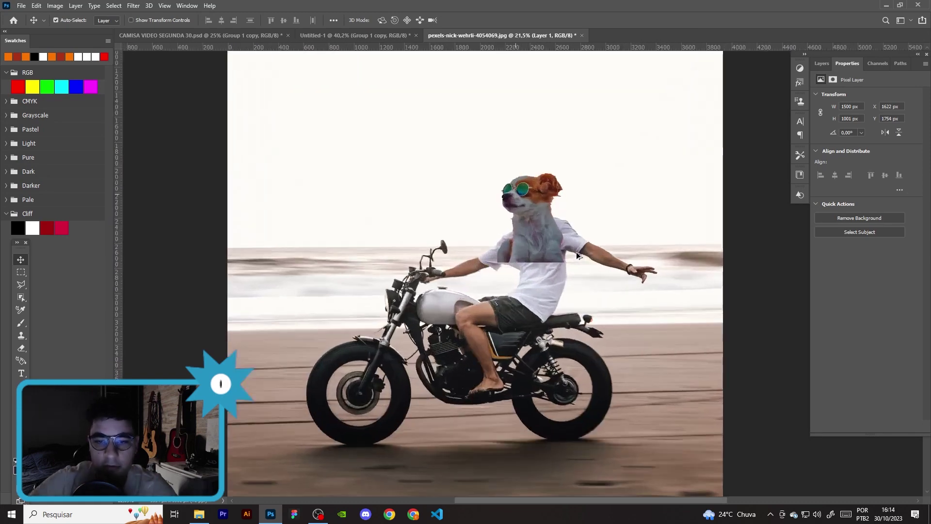
pyautogui.scroll(3, 576, 252)
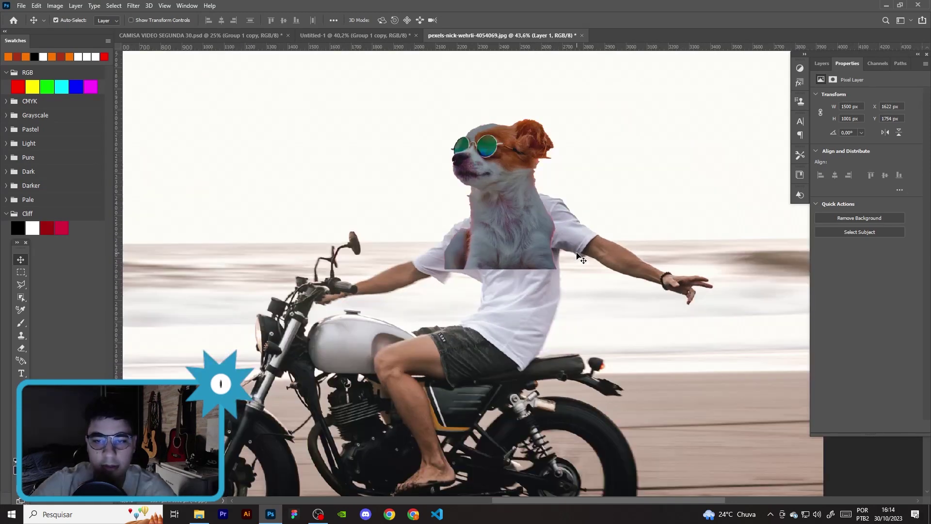
pyautogui.click(822, 64)
pyautogui.rightClick(867, 124)
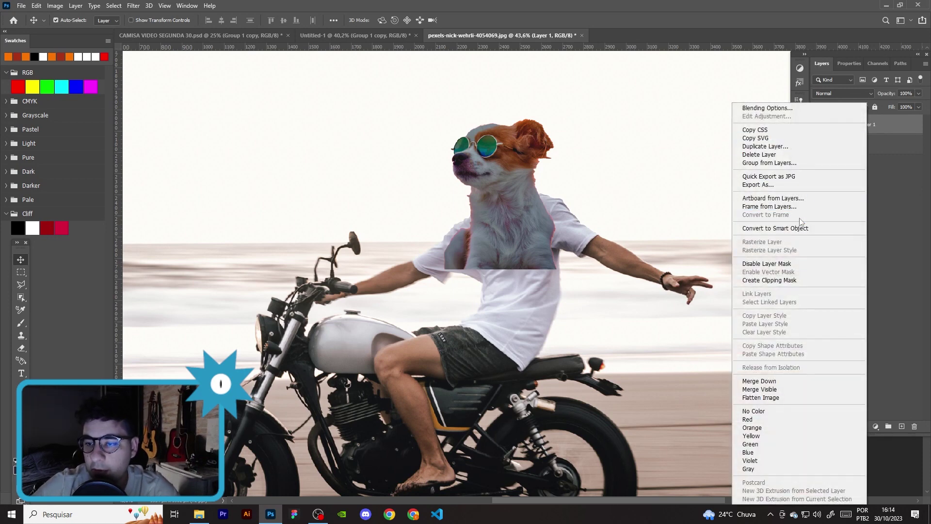
pyautogui.click(798, 228)
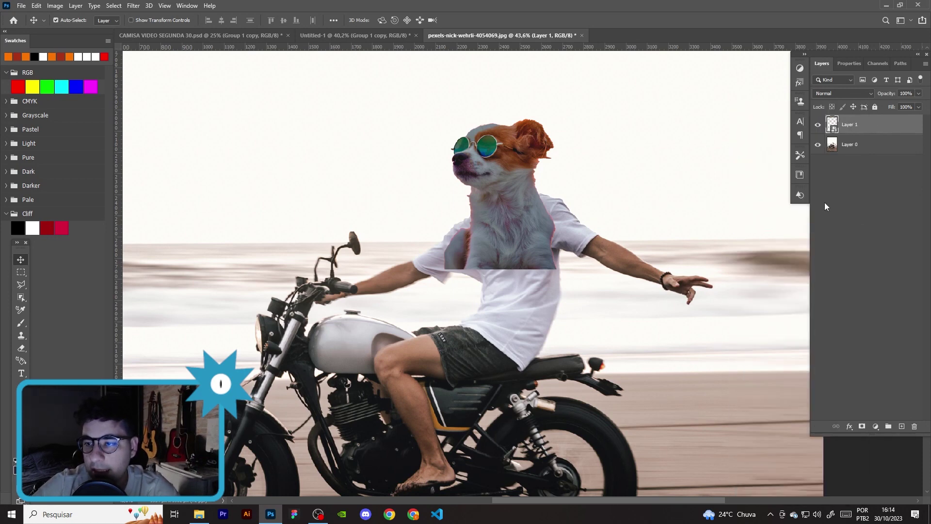
pyautogui.click(861, 425)
pyautogui.press('b')
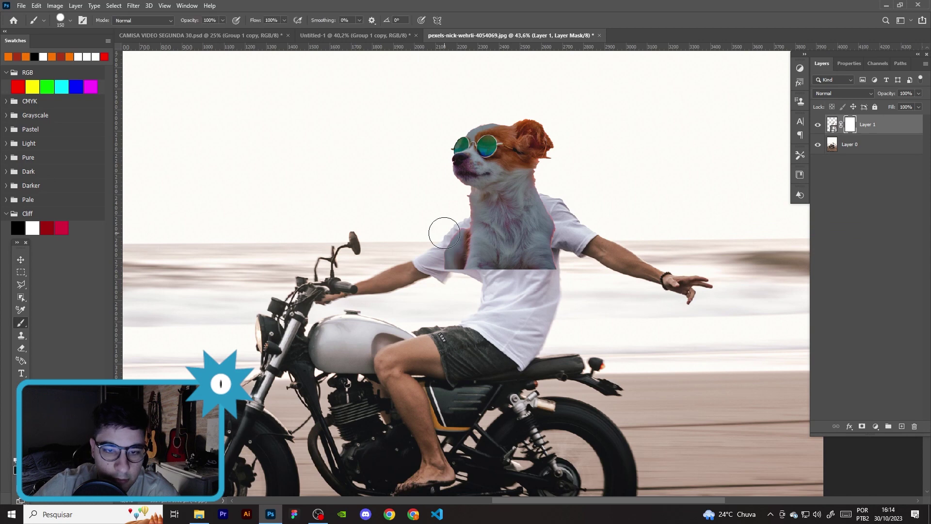
pyautogui.moveTo(523, 268)
pyautogui.mouseDown()
pyautogui.moveTo(478, 221)
pyautogui.moveTo(541, 190)
pyautogui.moveTo(550, 170)
pyautogui.mouseUp()
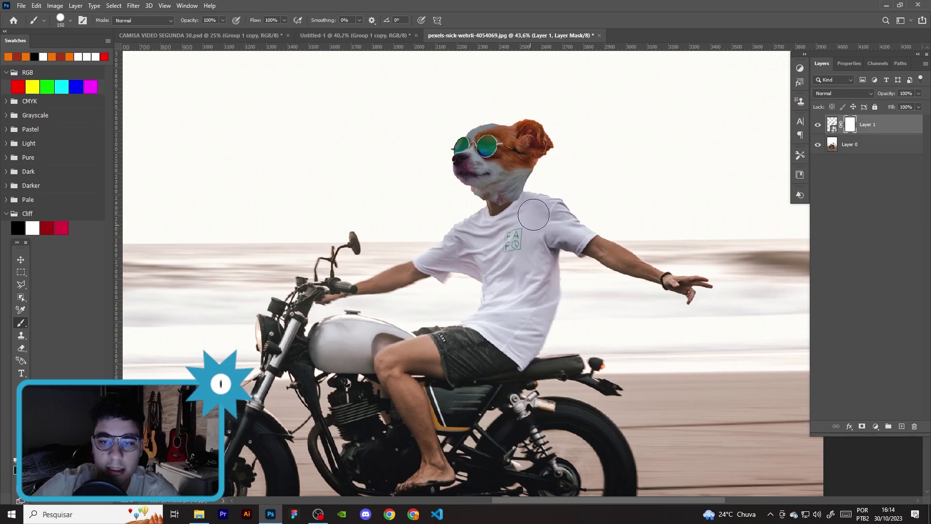
pyautogui.moveTo(536, 209)
pyautogui.mouseDown()
pyautogui.moveTo(468, 202)
pyautogui.moveTo(547, 189)
pyautogui.mouseUp()
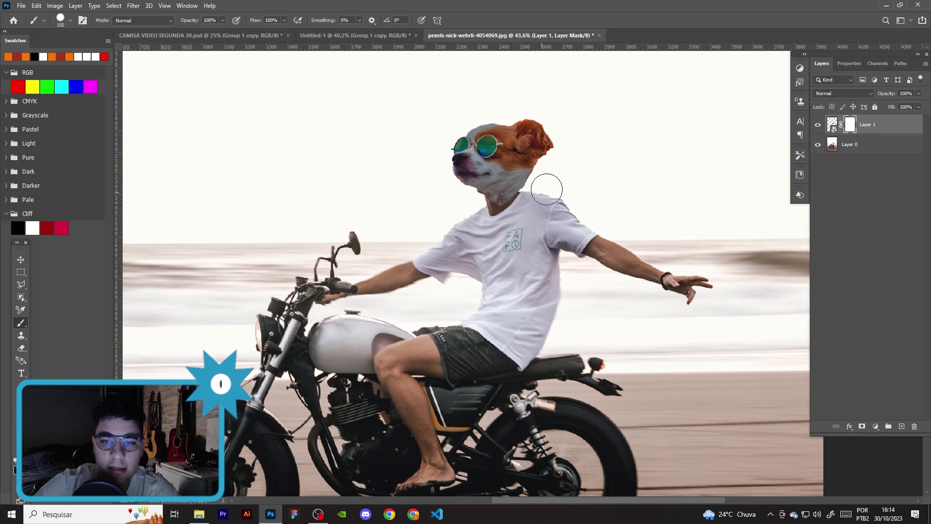
# - Shift the dog head left and down and enlarge it slightly on the neck
pyautogui.press('v')
pyautogui.moveTo(529, 162); pyautogui.dragTo(510, 169)
pyautogui.hotkey('ctrl', 't')
pyautogui.moveTo(562, 124)
pyautogui.mouseDown()
pyautogui.moveTo(532, 141)
pyautogui.moveTo(561, 110)
pyautogui.mouseUp()
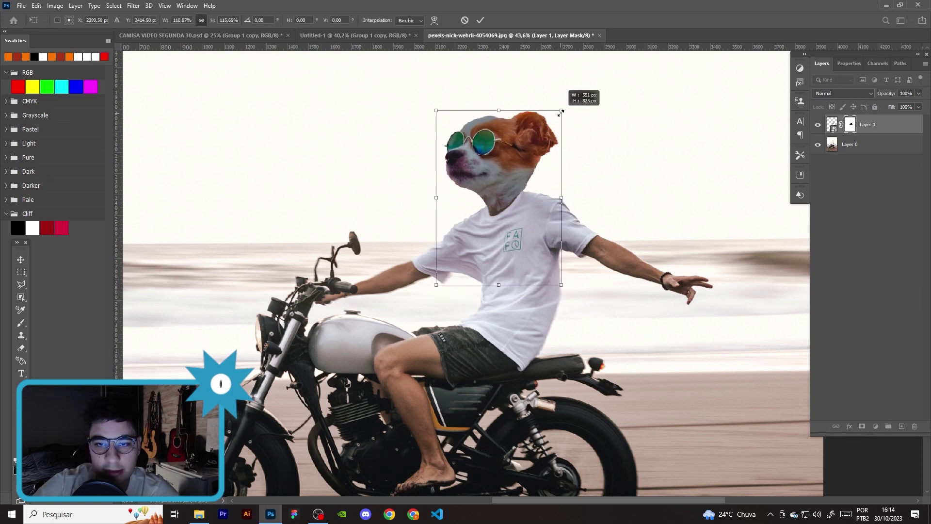
pyautogui.moveTo(523, 151); pyautogui.dragTo(516, 154)
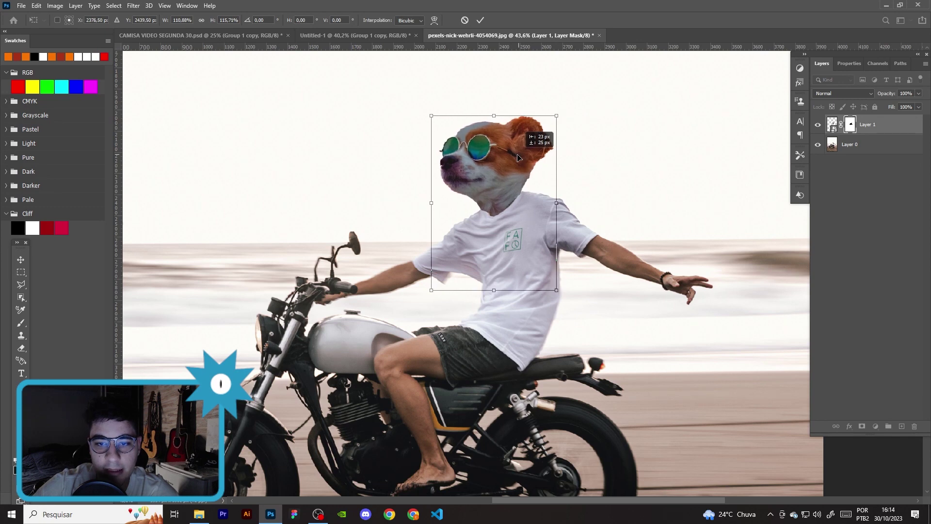
pyautogui.press('Return')
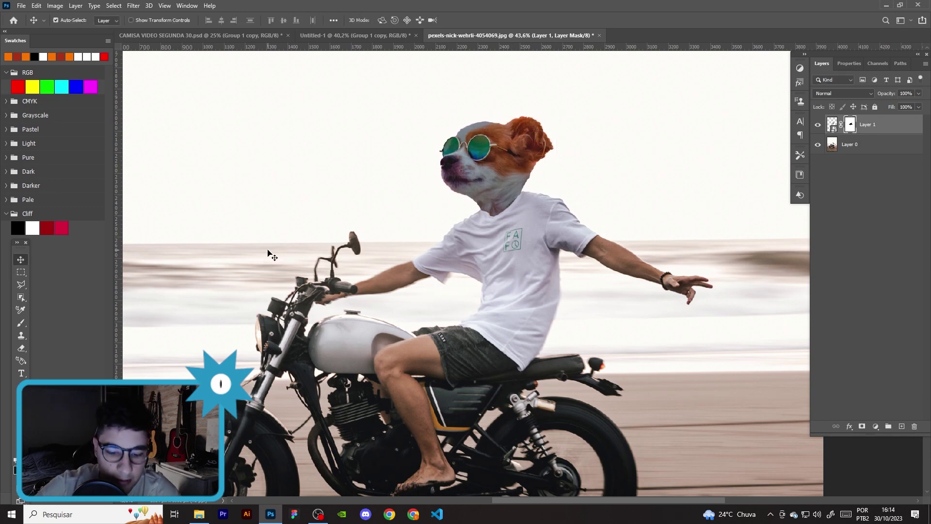
pyautogui.press('b')
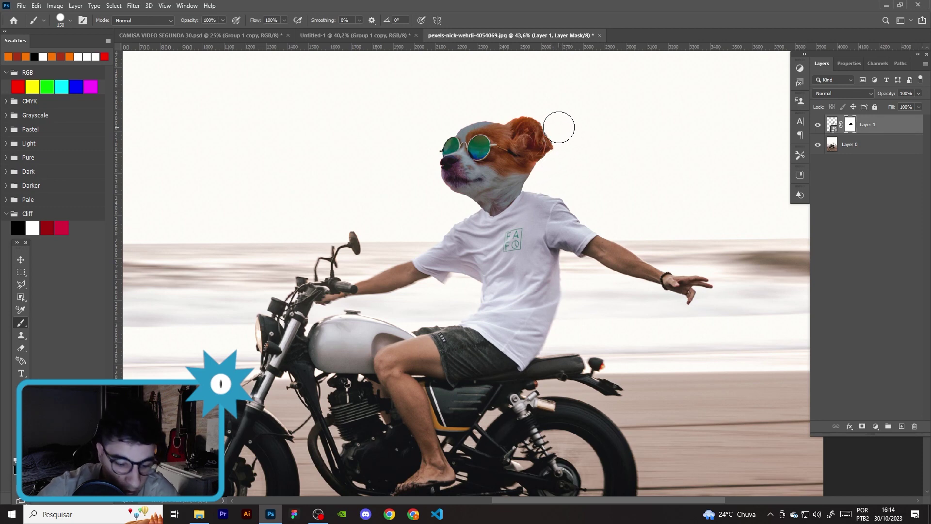
# - Zoom in on the ear and shrink the brush to 60 to clean the mask edge
pyautogui.keyDown('alt'); pyautogui.scroll(1, 551, 91); pyautogui.keyUp('alt')
pyautogui.keyDown('alt'); pyautogui.scroll(2, 550, 91); pyautogui.keyUp('alt')
pyautogui.keyDown('alt'); pyautogui.scroll(1, 550, 91); pyautogui.keyUp('alt')
pyautogui.keyDown('alt'); pyautogui.scroll(1, 550, 92); pyautogui.keyUp('alt')
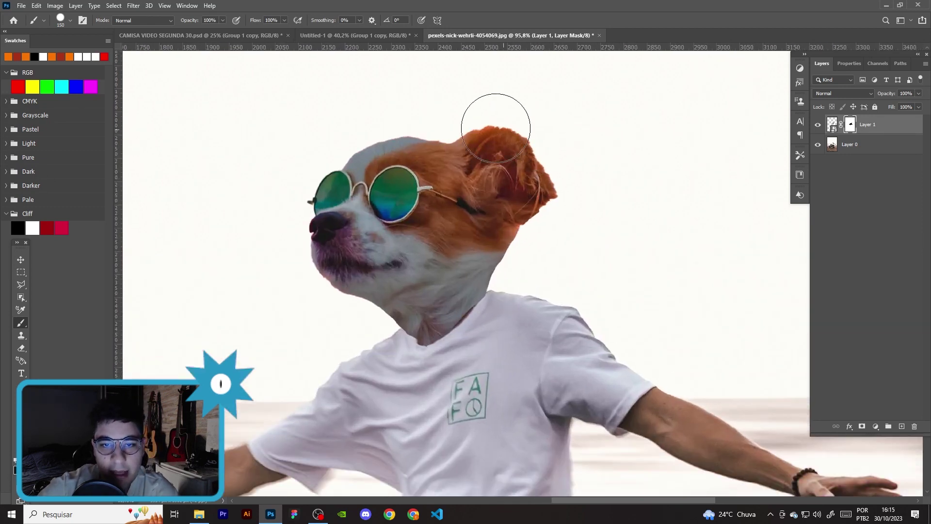
pyautogui.press('[')
pyautogui.press('[')
pyautogui.press('[')
pyautogui.press('[')
pyautogui.press('[')
pyautogui.press('[')
pyautogui.press('[')
pyautogui.press('[')
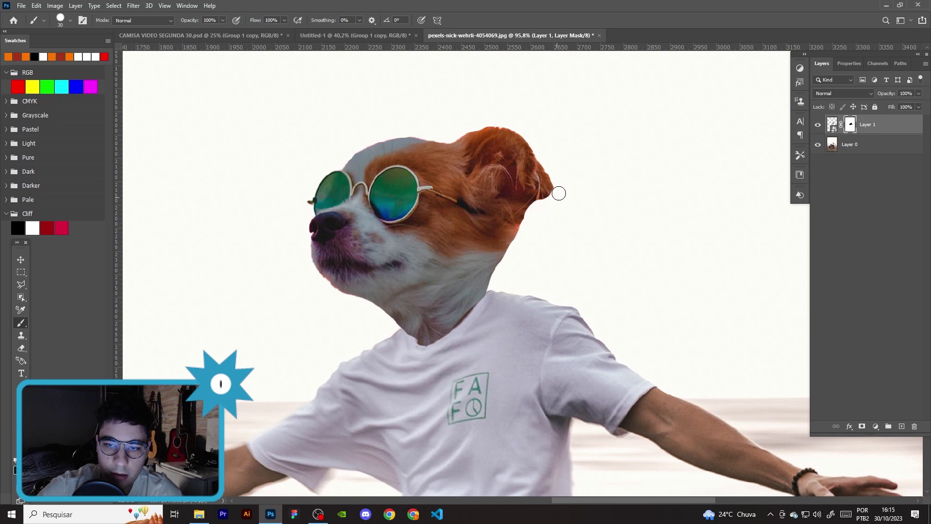
# - Zoom back out, switch to the Move tool, and return to the orange poster document
pyautogui.keyDown('alt'); pyautogui.scroll(-1, 574, 214); pyautogui.keyUp('alt')
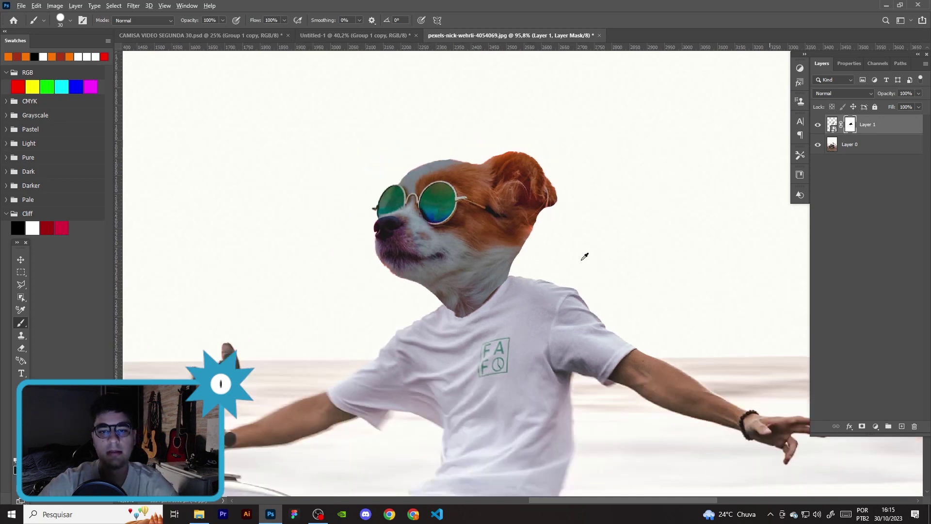
pyautogui.keyDown('alt'); pyautogui.scroll(-1, 584, 256); pyautogui.keyUp('alt')
pyautogui.keyDown('alt'); pyautogui.scroll(-1, 585, 255); pyautogui.keyUp('alt')
pyautogui.keyDown('alt'); pyautogui.scroll(-1, 570, 282); pyautogui.keyUp('alt')
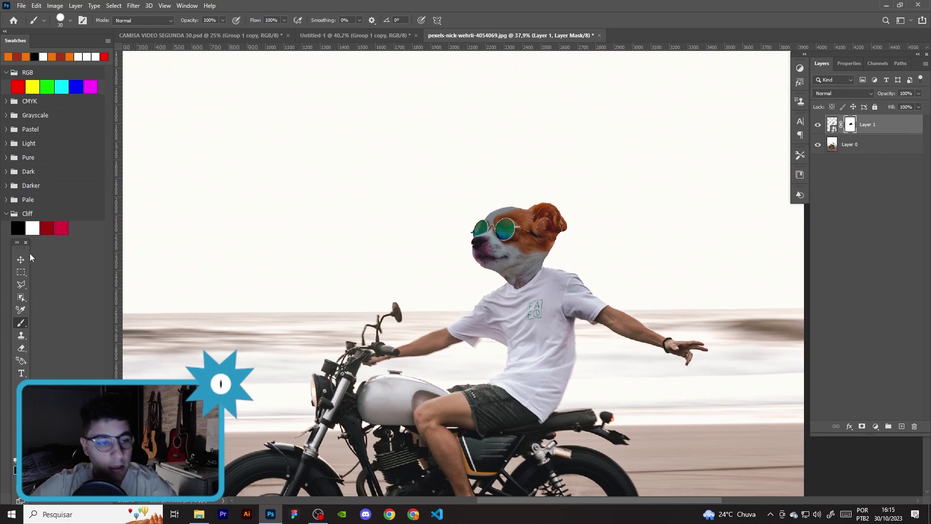
pyautogui.press('v')
pyautogui.keyDown('alt'); pyautogui.scroll(-2, 487, 276); pyautogui.keyUp('alt')
pyautogui.keyDown('alt'); pyautogui.scroll(-2, 488, 276); pyautogui.keyUp('alt')
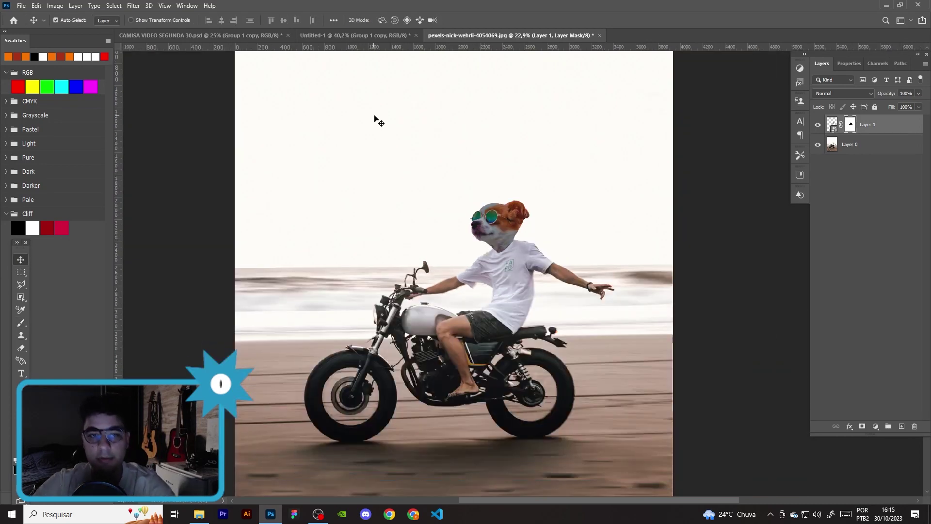
pyautogui.click(397, 36)
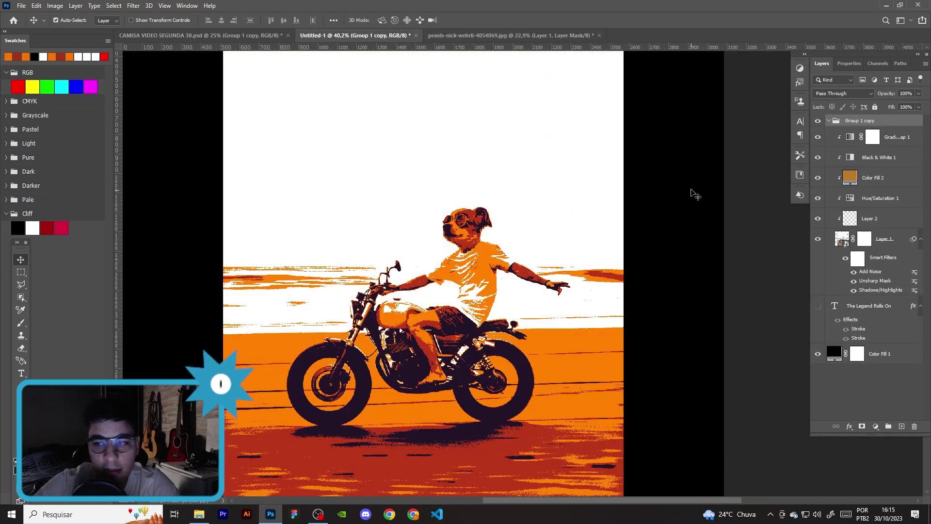
# - Back in the dog photo, combine Layer 0 and Layer 1 into one smart object layer
pyautogui.click(512, 36)
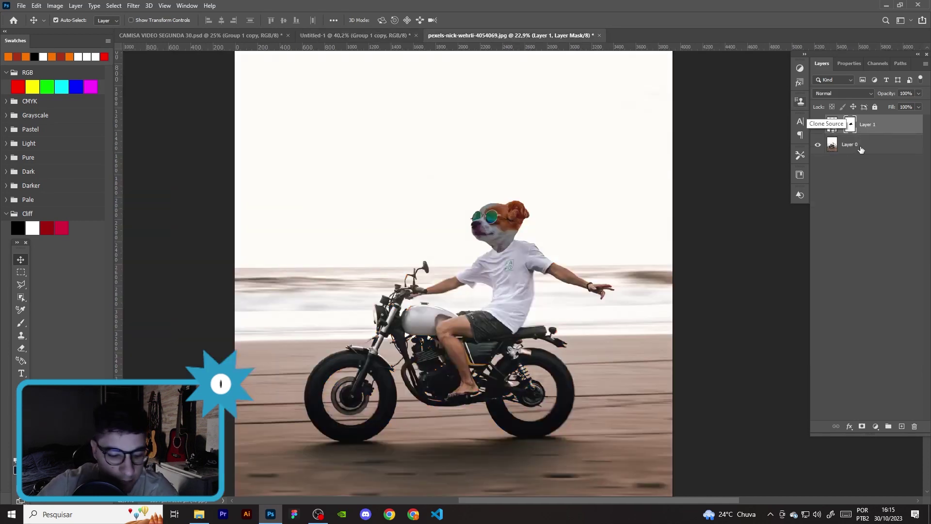
pyautogui.keyDown('shift'); pyautogui.click(862, 144); pyautogui.keyUp('shift')
pyautogui.rightClick(862, 144)
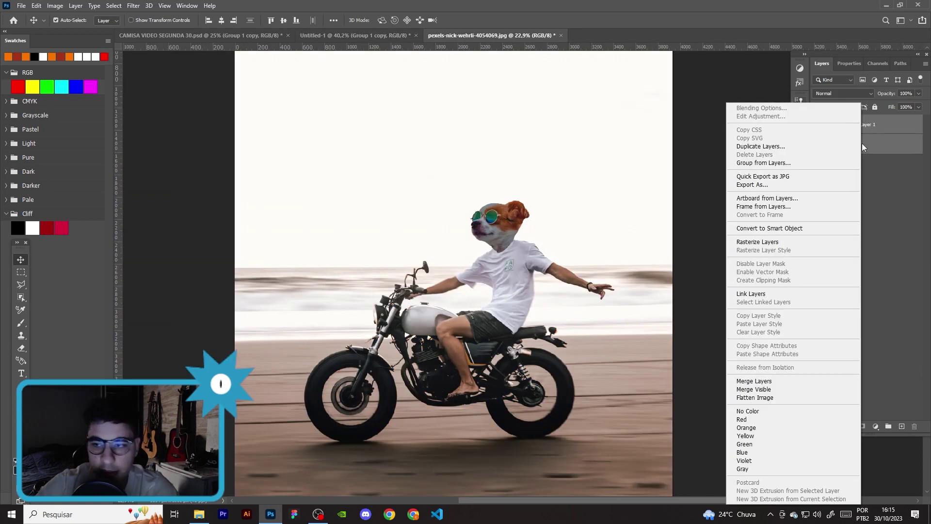
pyautogui.click(779, 229)
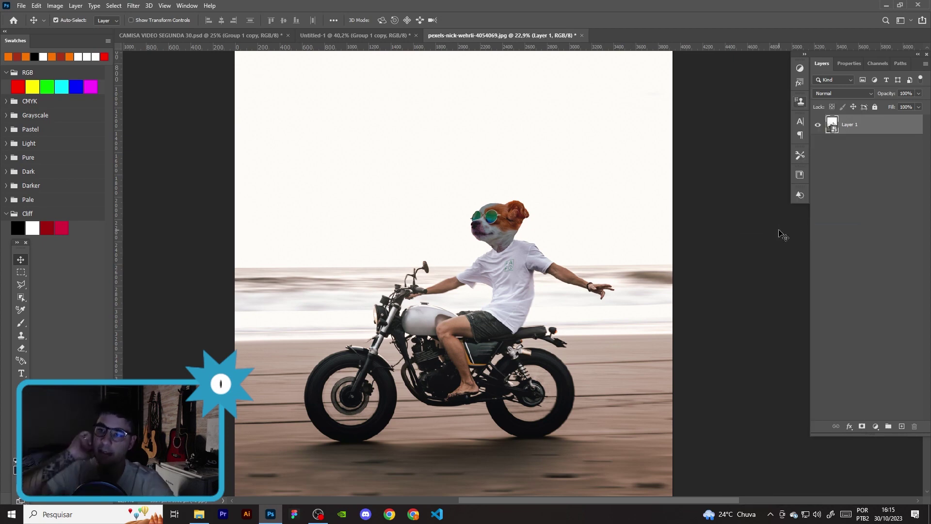
pyautogui.keyDown('alt'); pyautogui.scroll(-1, 747, 223); pyautogui.keyUp('alt')
pyautogui.click(54, 6)
pyautogui.moveTo(70, 30)
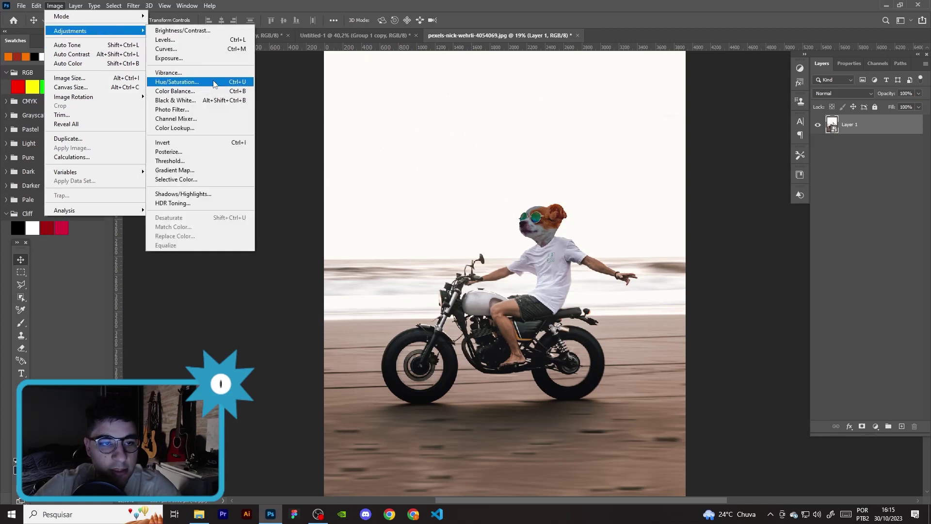
# - Add a Hue/Saturation adjustment layer with Saturation at -100
pyautogui.click(846, 189)
pyautogui.click(875, 426)
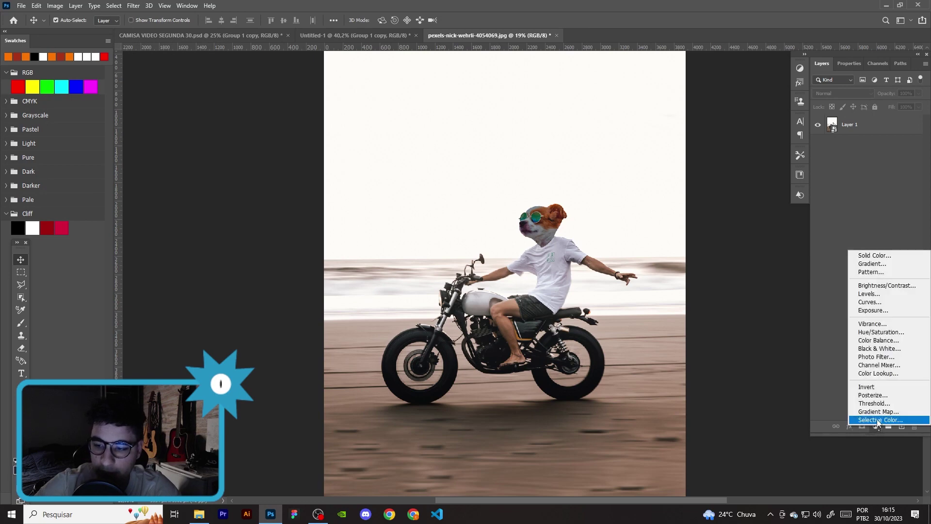
pyautogui.click(896, 332)
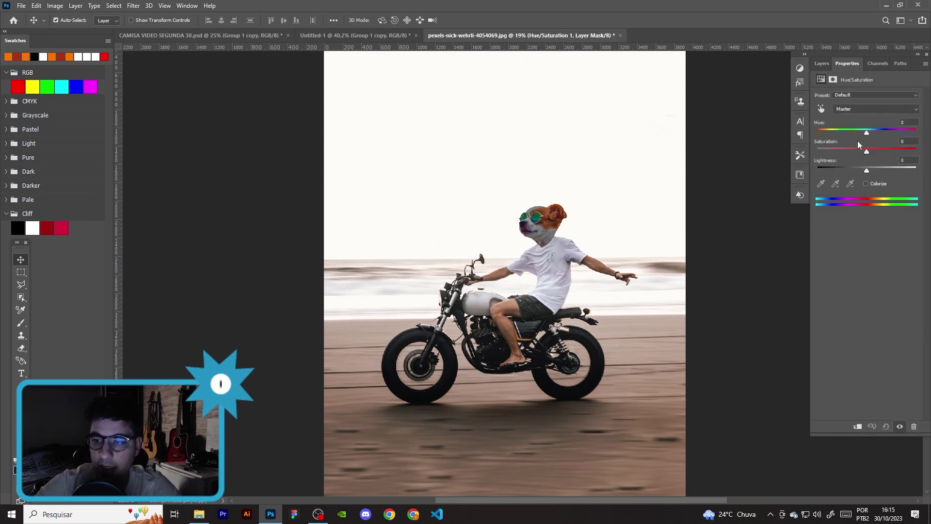
pyautogui.moveTo(866, 152); pyautogui.dragTo(718, 159)
pyautogui.click(817, 64)
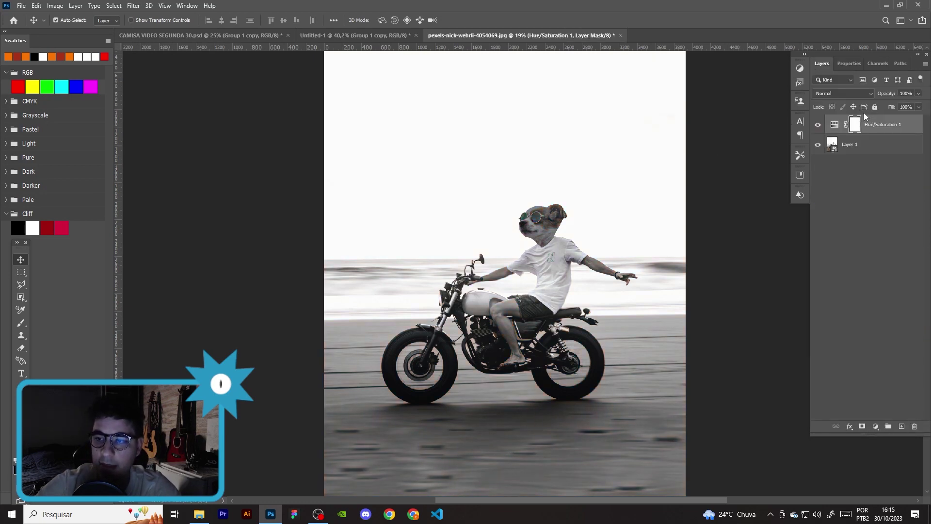
# - Delete the Hue/Saturation layer mask, clip it to Layer 1, and return to the orange poster
pyautogui.rightClick(854, 125)
pyautogui.click(858, 147)
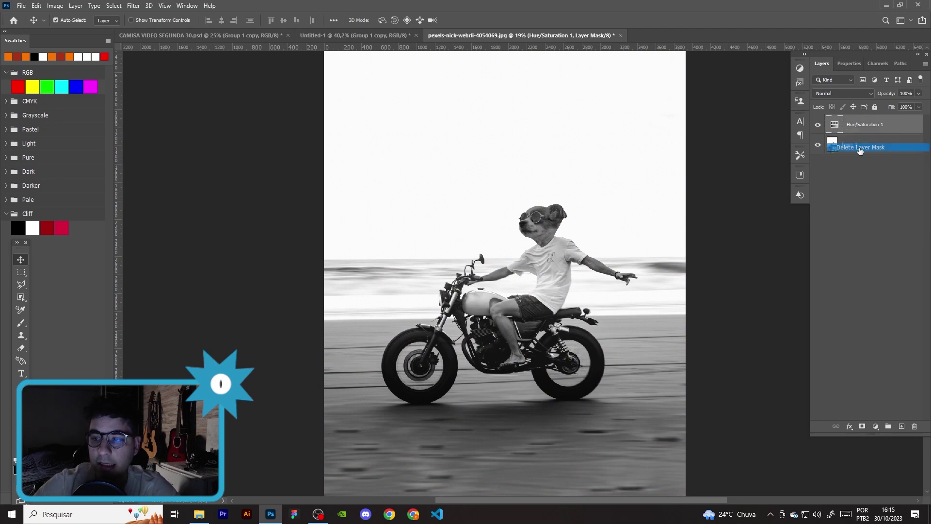
pyautogui.keyDown('alt'); pyautogui.click(868, 133); pyautogui.keyUp('alt')
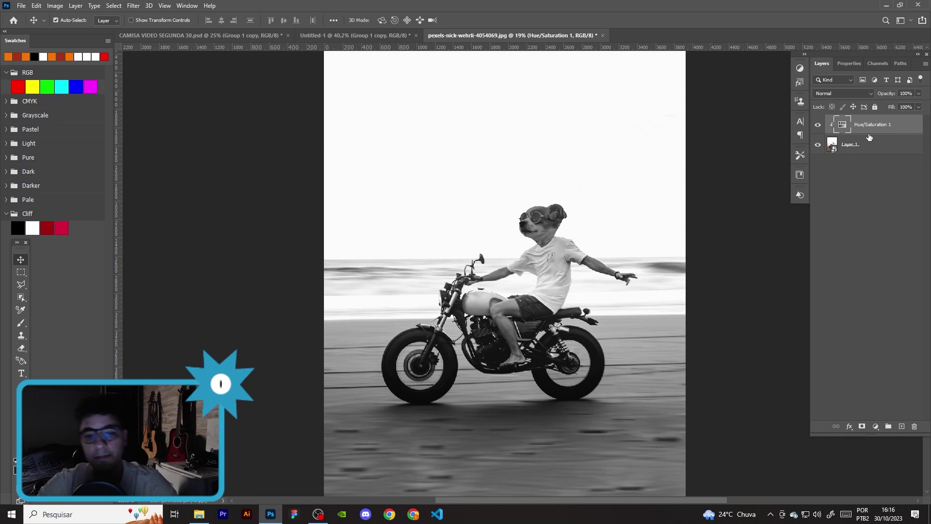
pyautogui.click(351, 37)
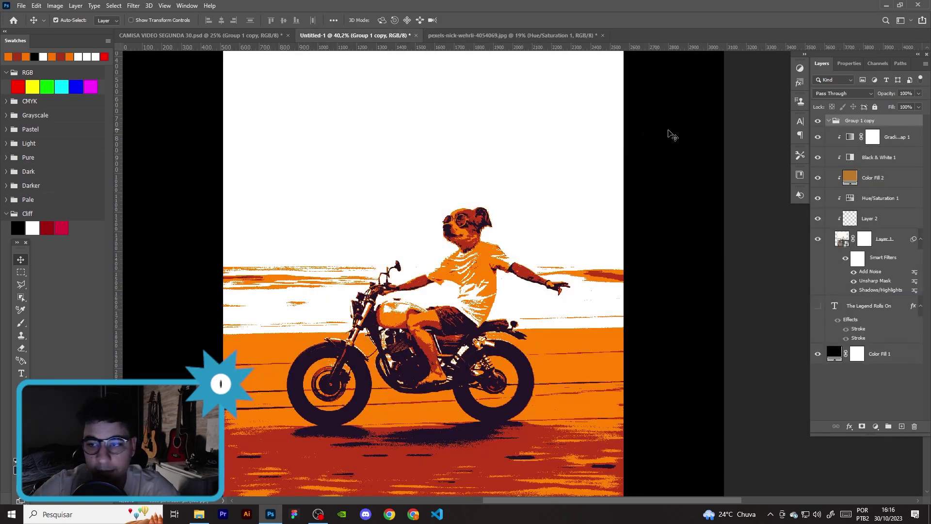
# - Copy the poster's Color Fill 2 layer into the dog photo and darken its colour slightly
pyautogui.click(889, 182)
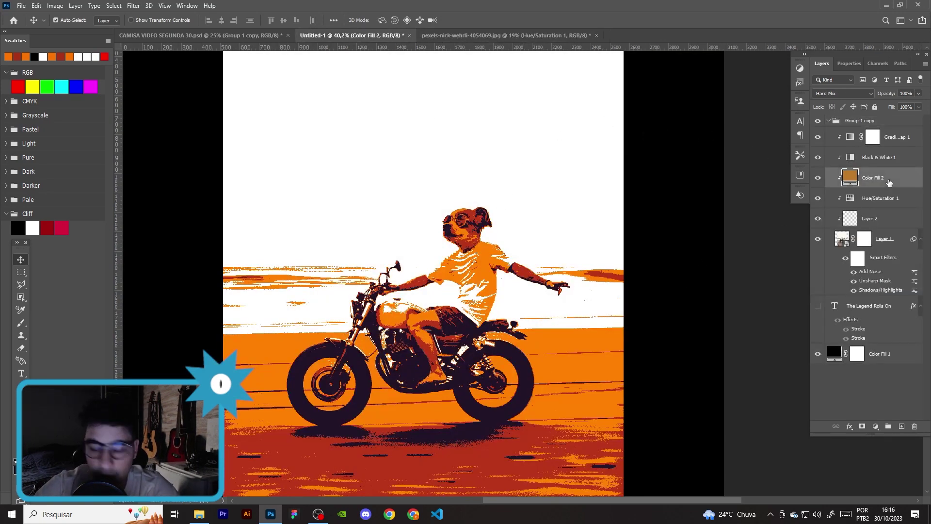
pyautogui.moveTo(614, 94); pyautogui.dragTo(588, 194)
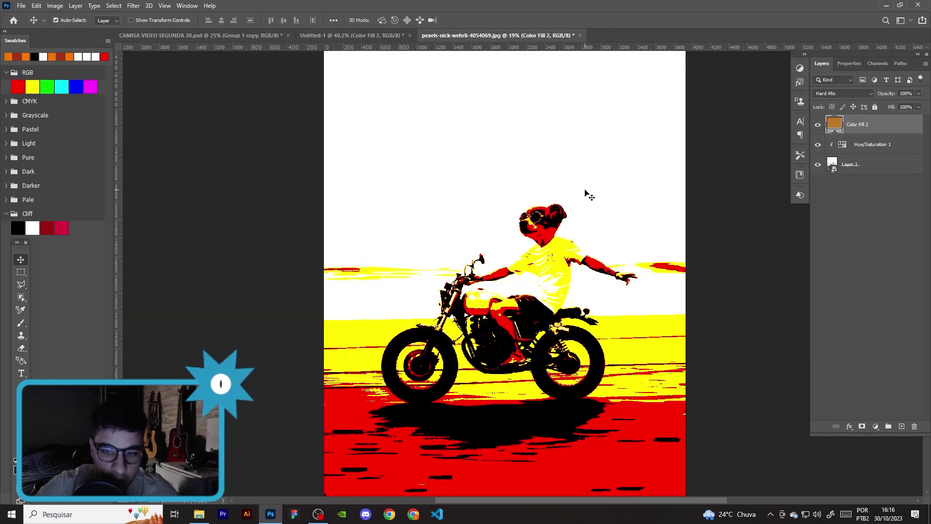
pyautogui.doubleClick(834, 124)
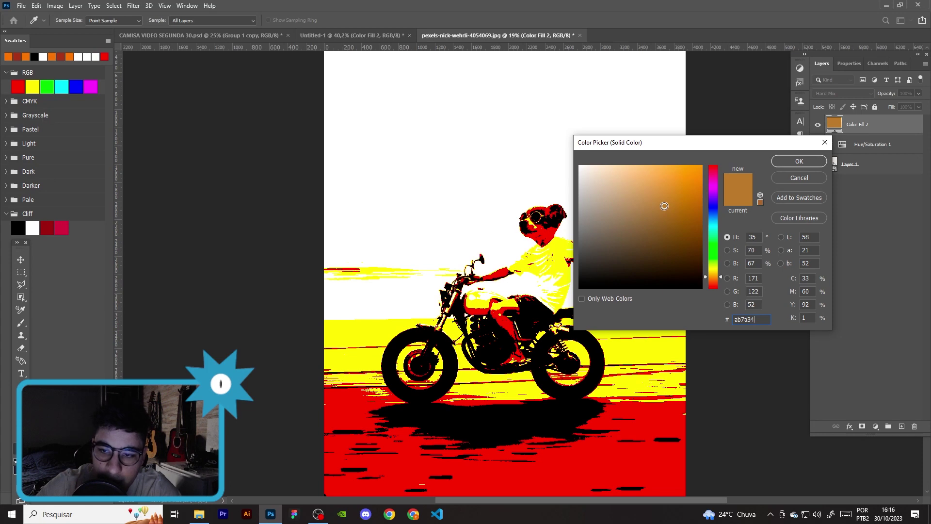
pyautogui.moveTo(664, 205)
pyautogui.mouseDown()
pyautogui.moveTo(662, 215)
pyautogui.moveTo(663, 208)
pyautogui.mouseUp()
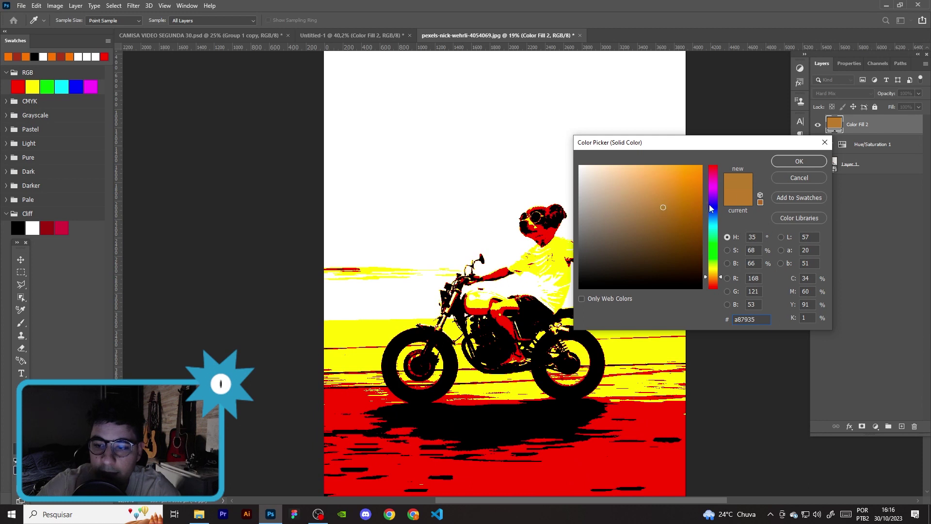
pyautogui.click(789, 177)
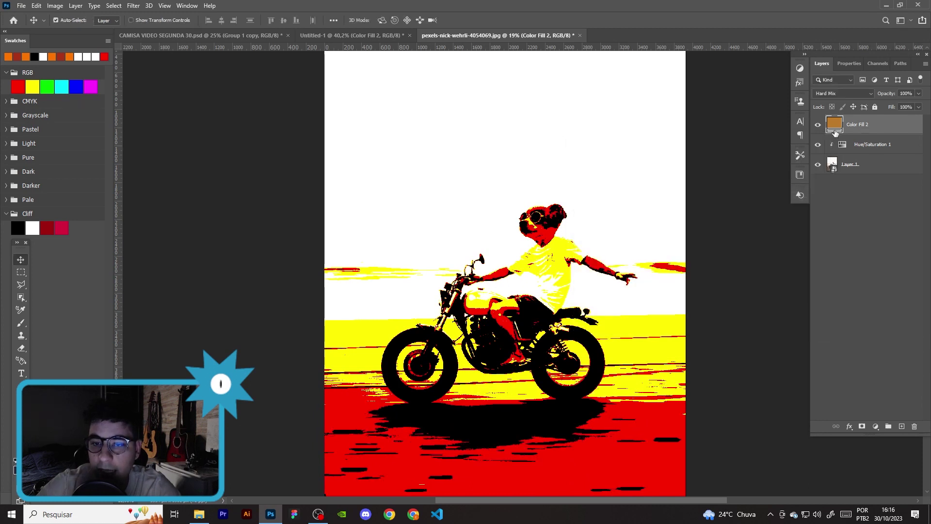
# - Confirm the fill colour, clip Color Fill 2 to the photo, and compare with the poster
pyautogui.doubleClick(834, 127)
pyautogui.click(790, 159)
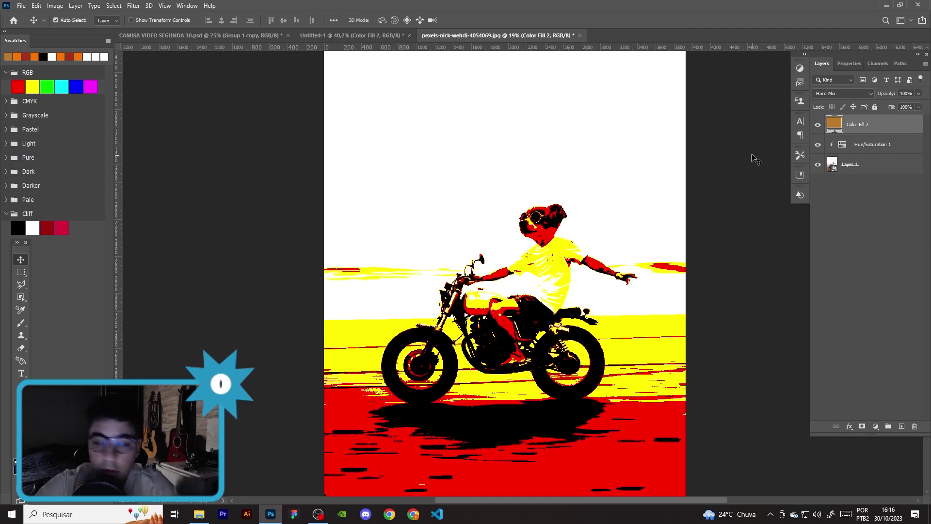
pyautogui.keyDown('alt'); pyautogui.click(868, 134); pyautogui.keyUp('alt')
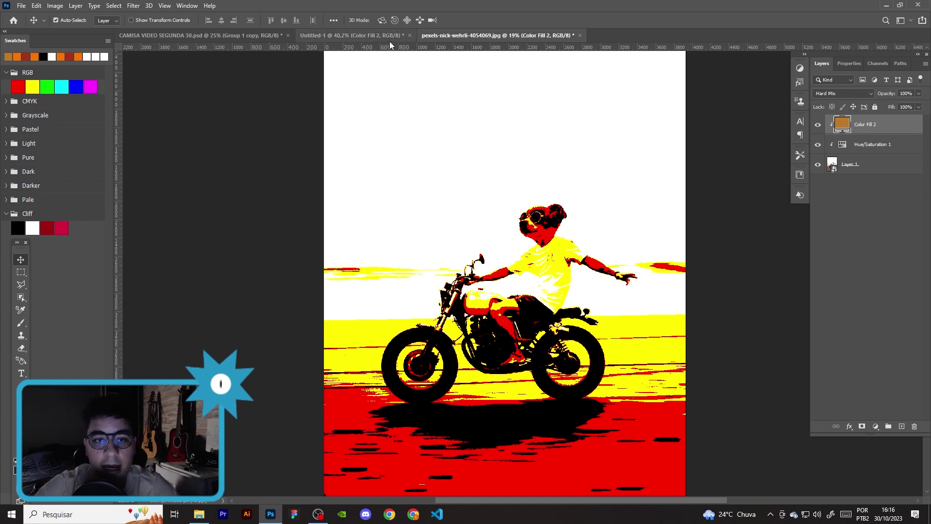
pyautogui.click(377, 38)
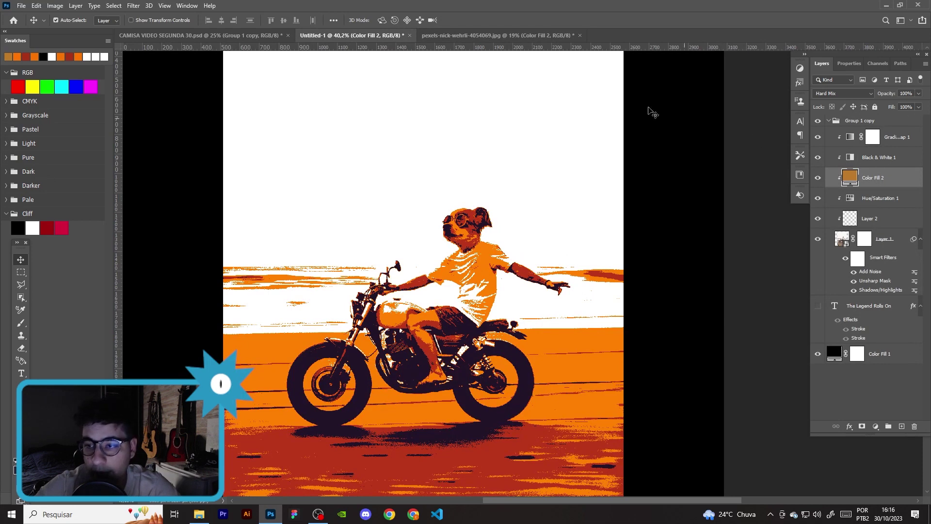
pyautogui.click(523, 36)
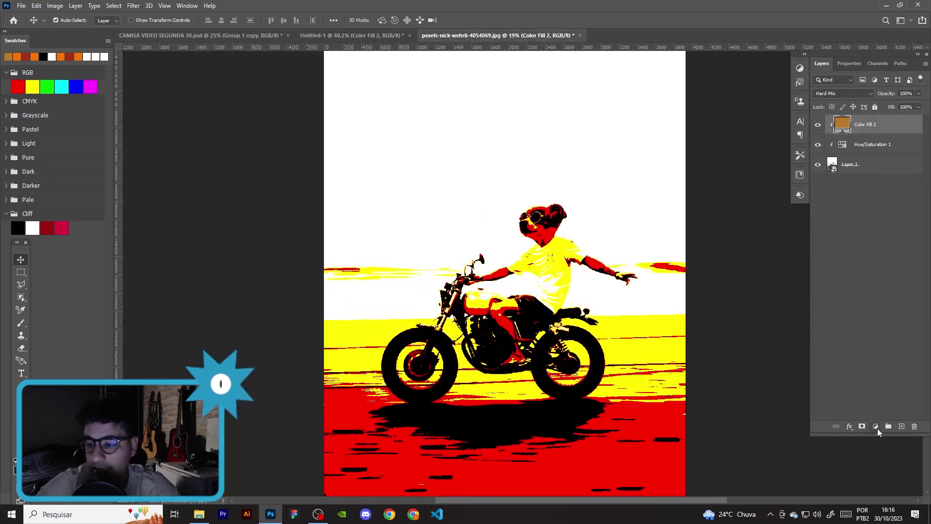
# - Add a Black & White adjustment with an Auto mix and slightly brightened Reds
pyautogui.click(875, 426)
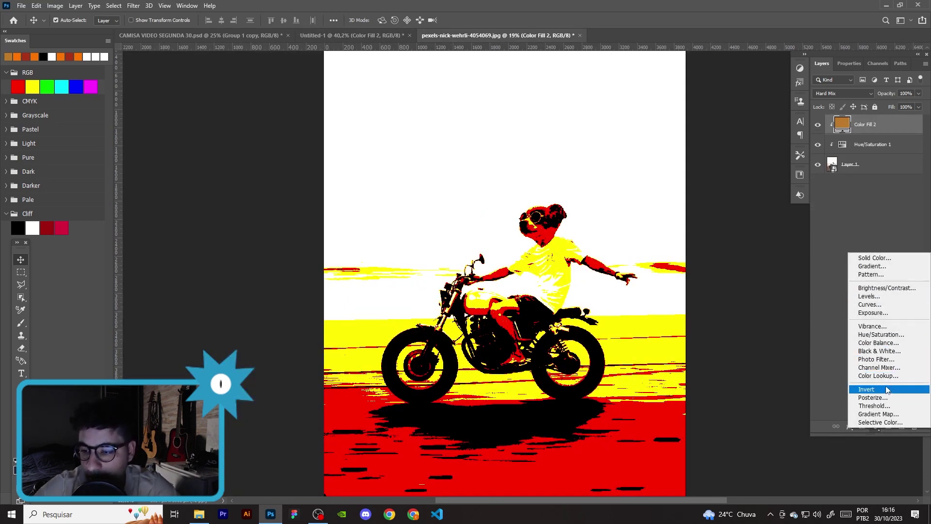
pyautogui.click(879, 350)
pyautogui.click(907, 109)
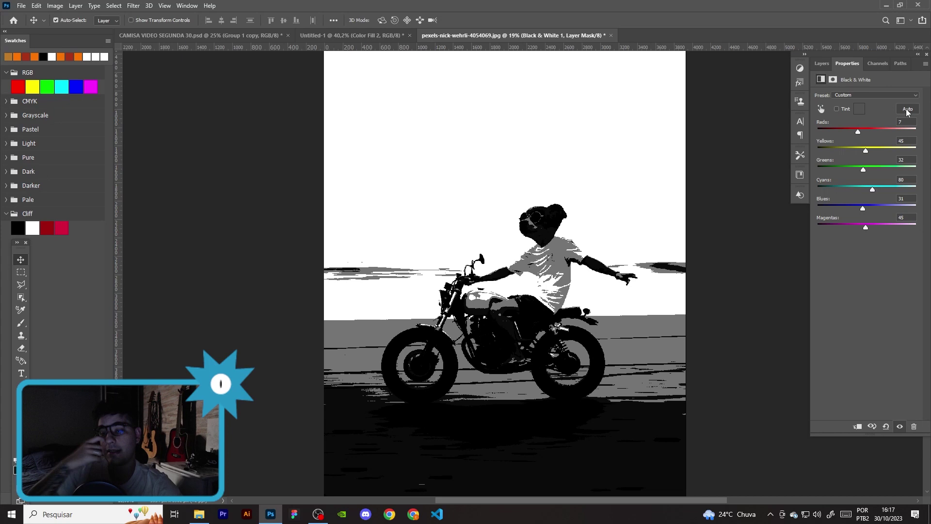
pyautogui.moveTo(857, 132); pyautogui.dragTo(862, 132)
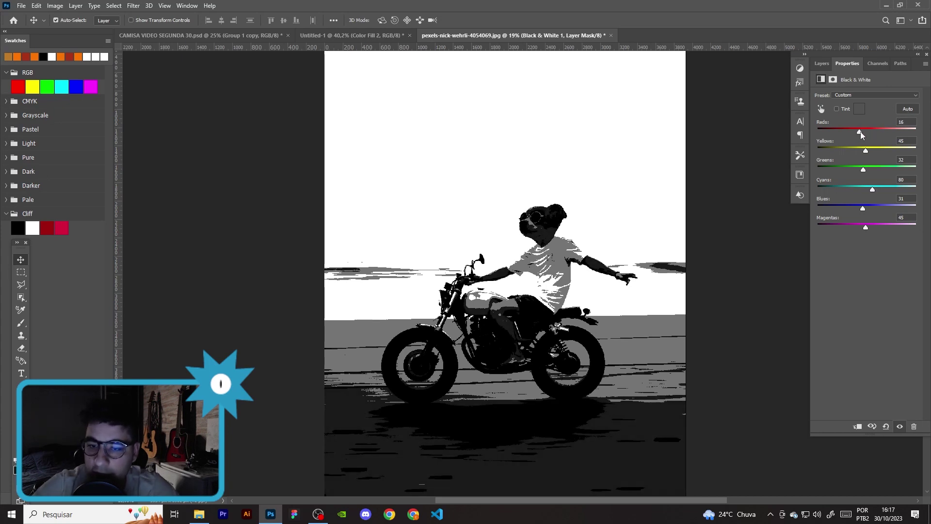
# - Check the poster's Black & White 1 layer, then return to the motorcycle photo
pyautogui.click(351, 35)
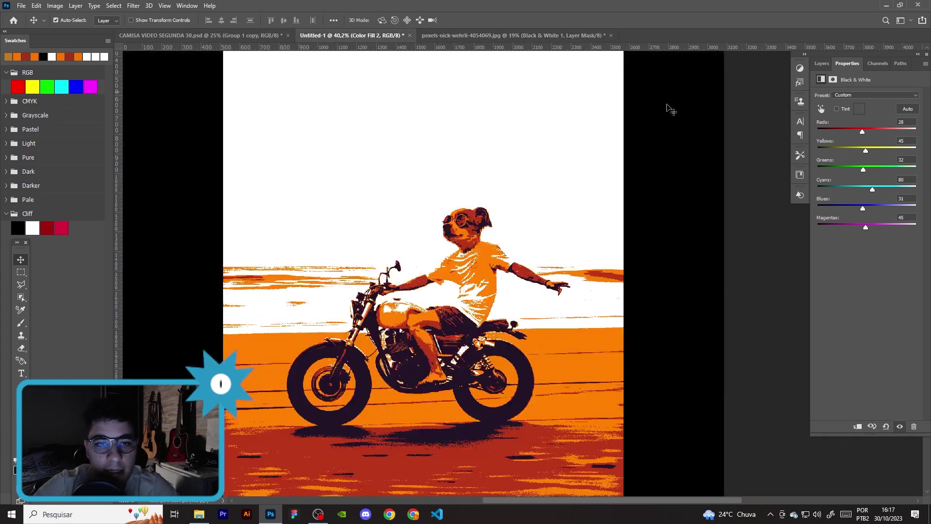
pyautogui.click(822, 65)
pyautogui.click(894, 159)
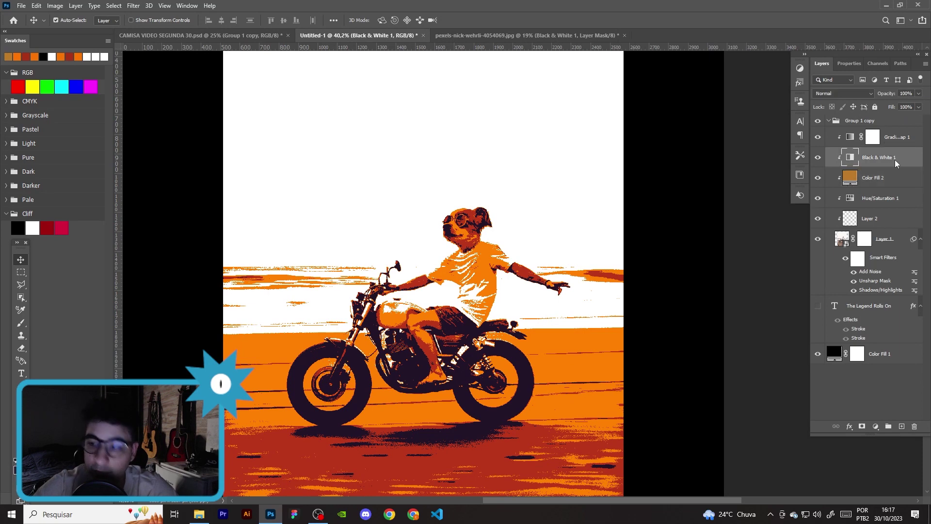
pyautogui.click(544, 37)
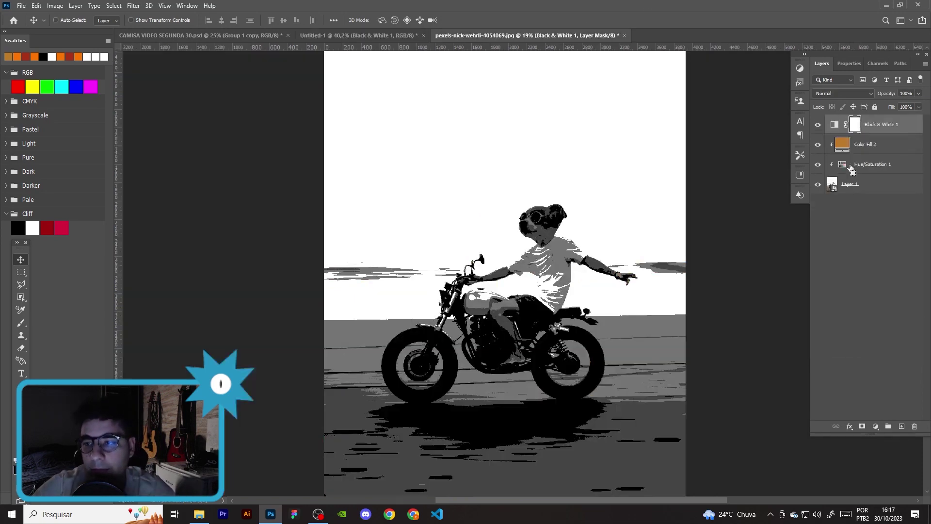
# - Review the photo's Black & White 1 settings, then bring the orange poster back
pyautogui.click(880, 145)
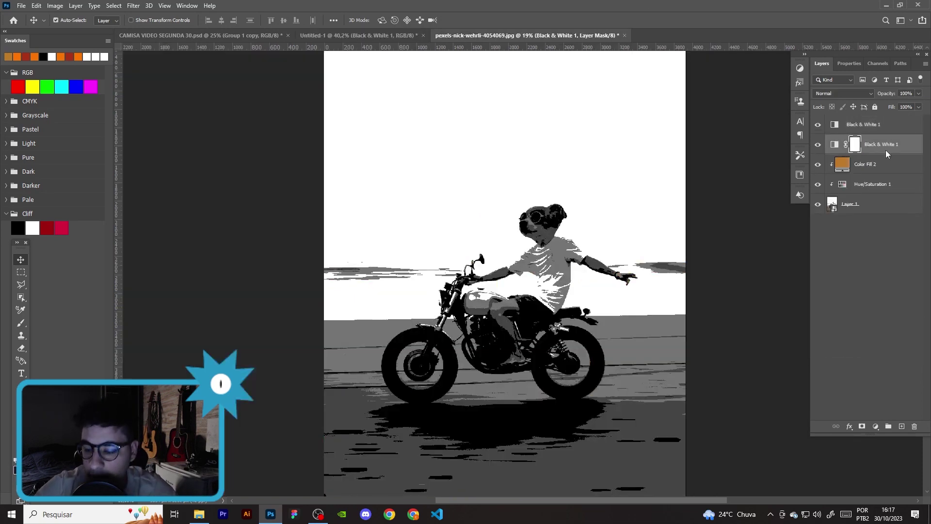
pyautogui.click(872, 125)
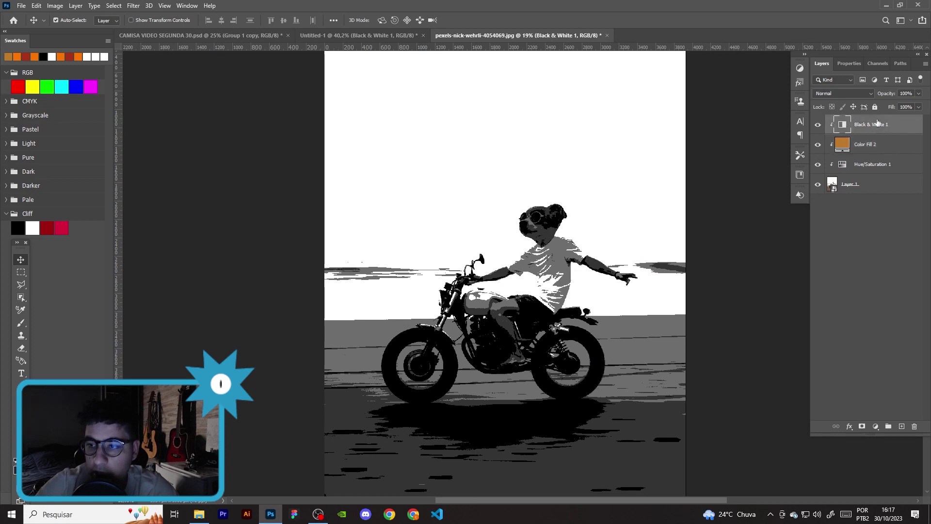
pyautogui.click(848, 64)
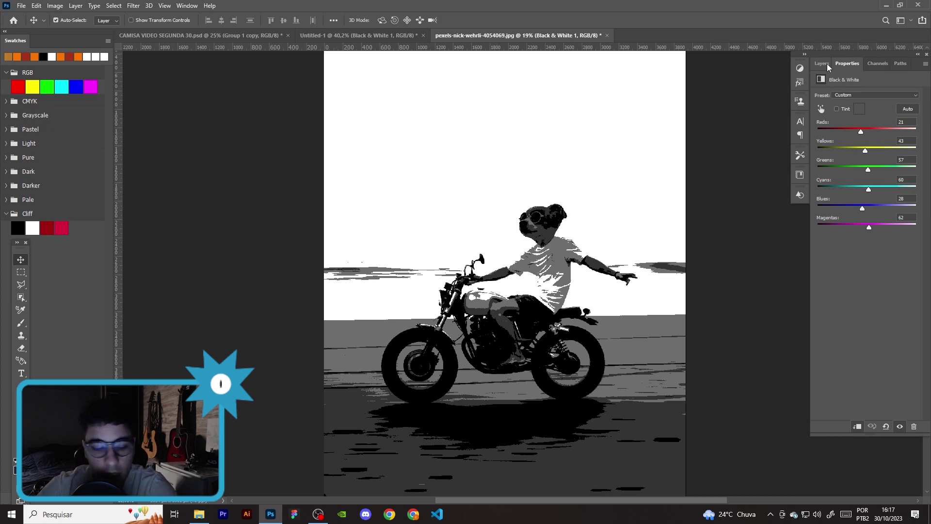
pyautogui.click(827, 63)
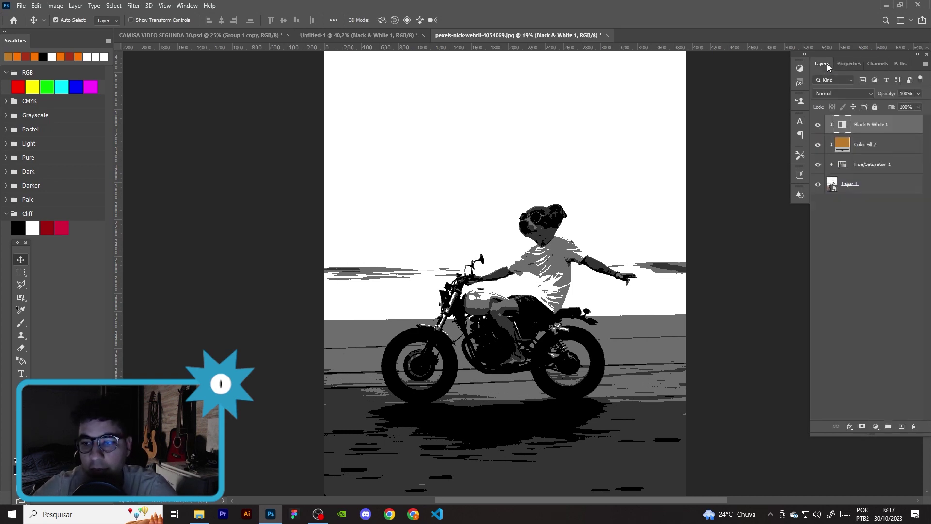
pyautogui.click(377, 38)
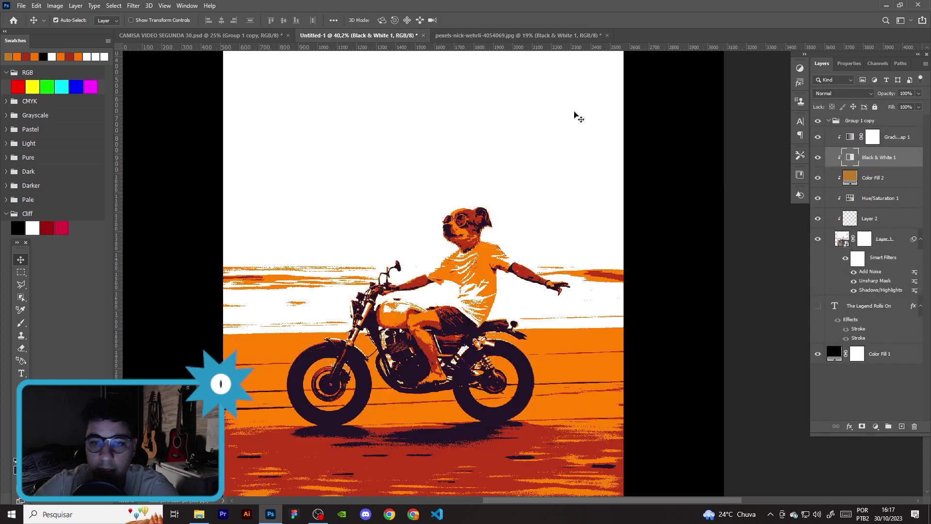
# - Inspect the poster's Gradient Map 1 mask, then select Layer 1 in the grayscale photo
pyautogui.click(901, 139)
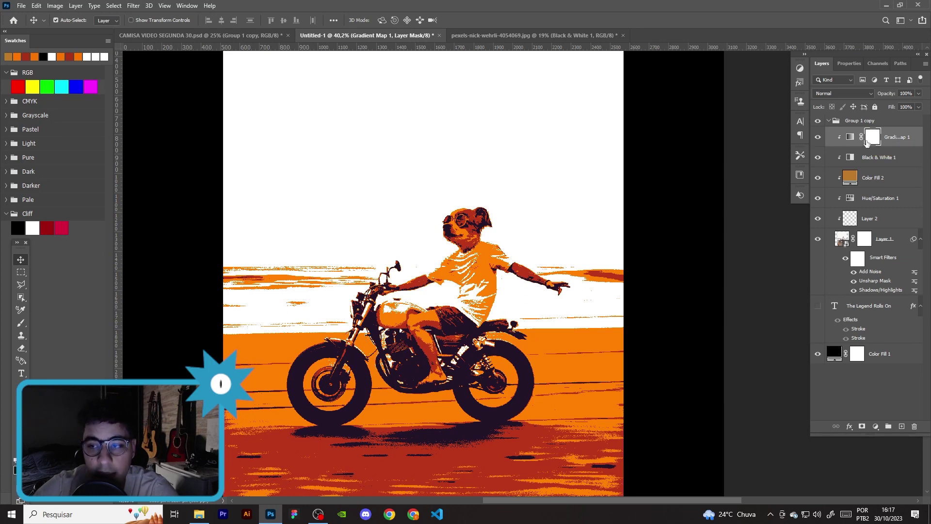
pyautogui.click(537, 36)
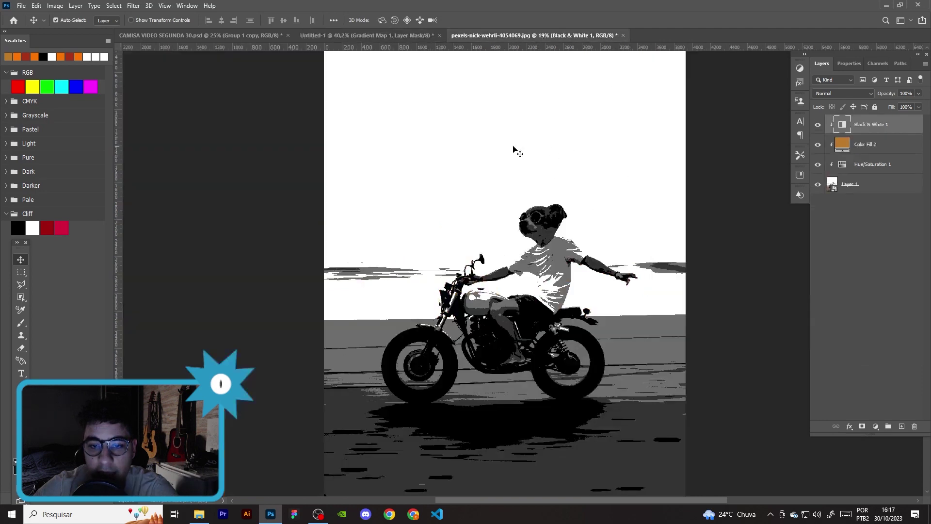
pyautogui.scroll(2, 589, 332)
pyautogui.scroll(2, 582, 291)
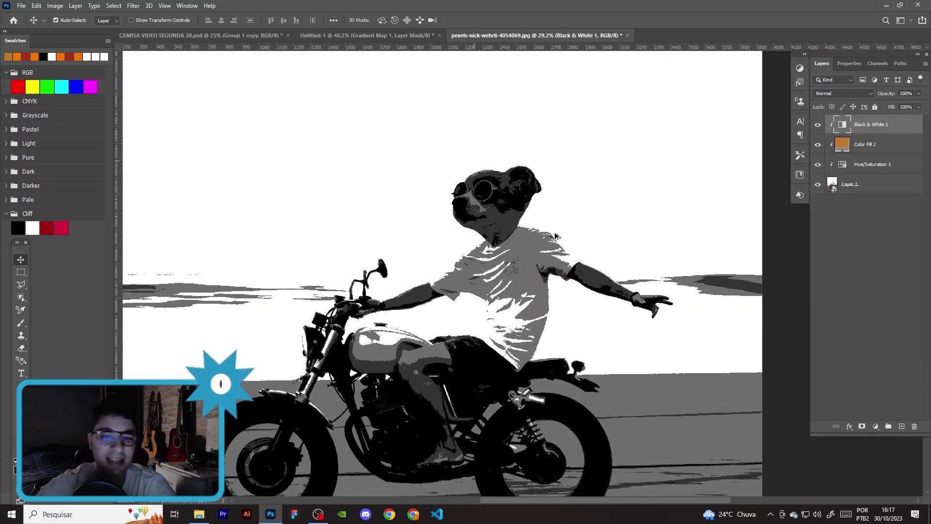
pyautogui.scroll(2, 557, 238)
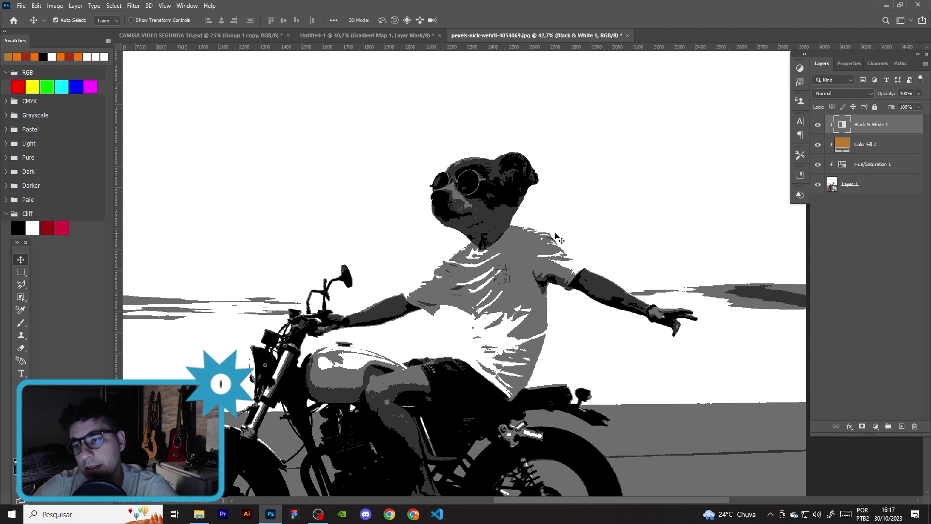
pyautogui.scroll(-3, 555, 236)
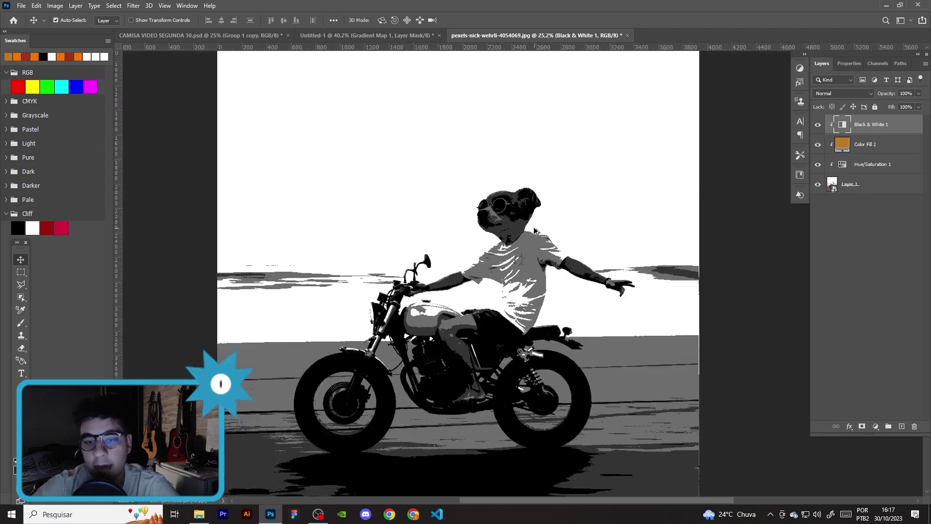
pyautogui.click(885, 193)
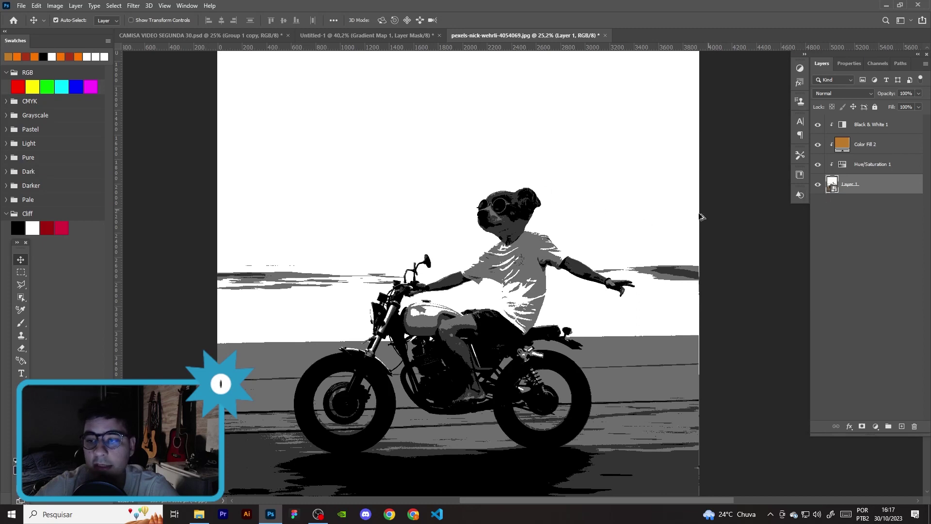
pyautogui.scroll(-1, 698, 215)
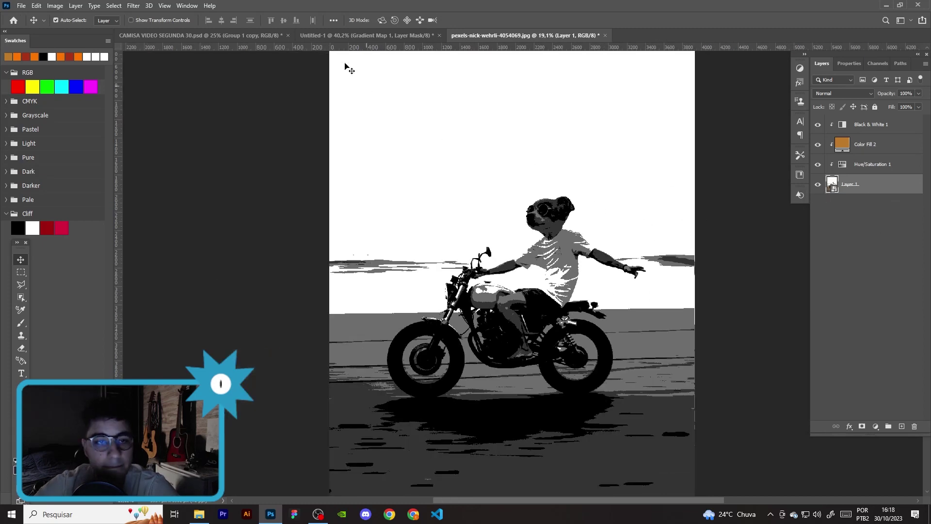
# - Glance at the poster again, then browse the photo's Image adjustments menu
pyautogui.click(359, 35)
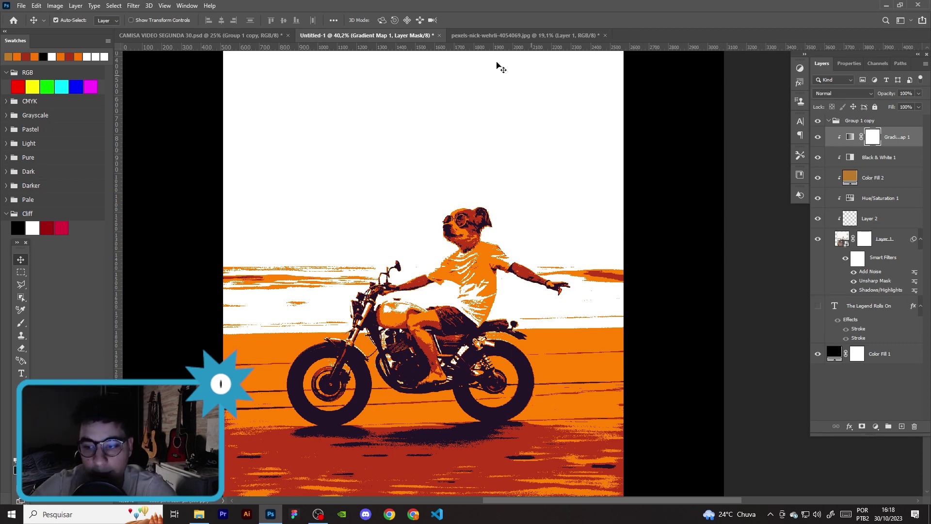
pyautogui.click(526, 35)
pyautogui.click(876, 427)
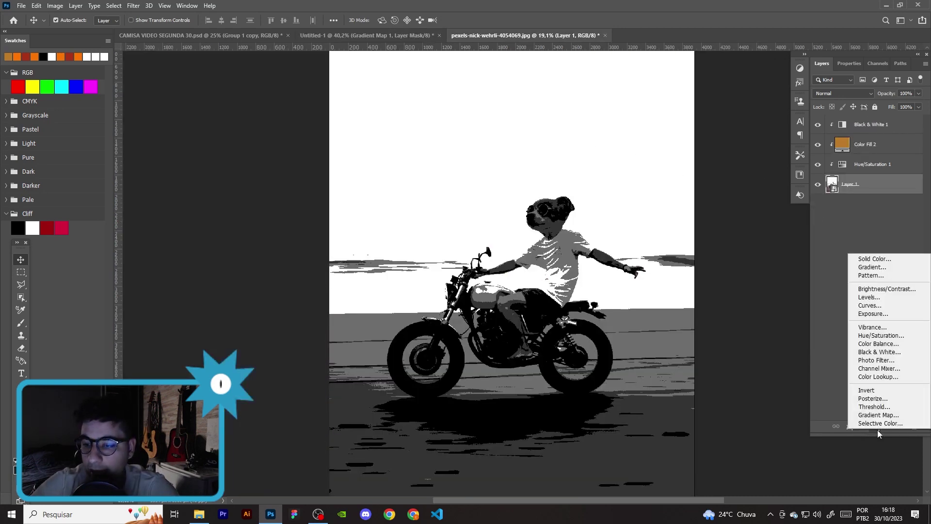
pyautogui.click(829, 335)
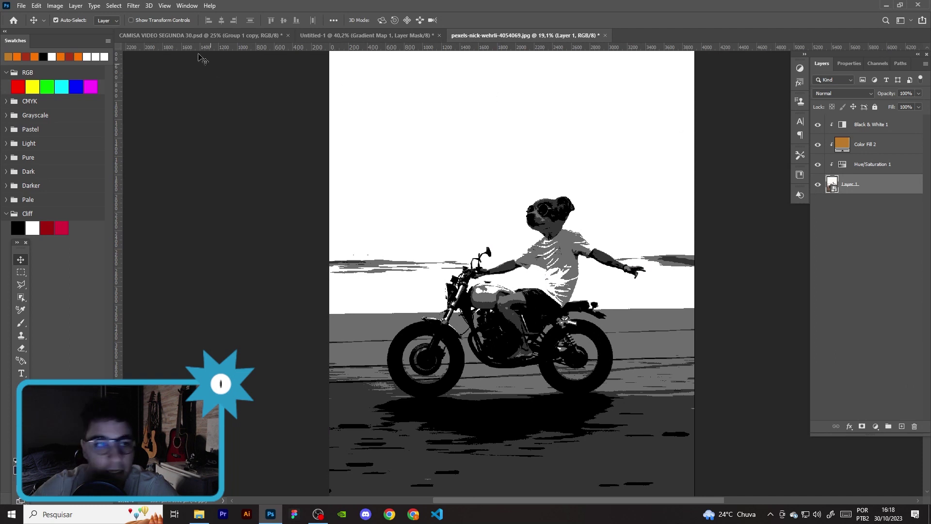
pyautogui.click(55, 5)
pyautogui.moveTo(70, 31)
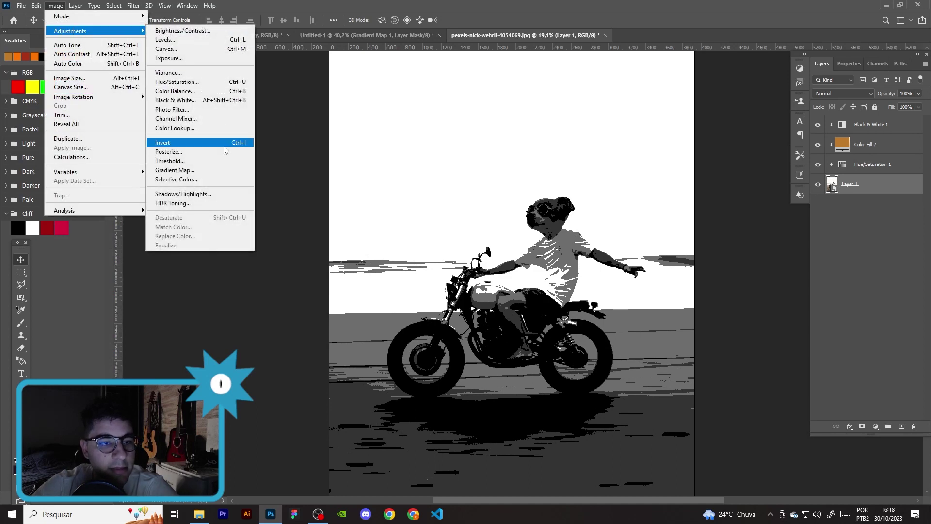
# - Open Shadows/Highlights on the photo and compare the preview on and off
pyautogui.click(184, 193)
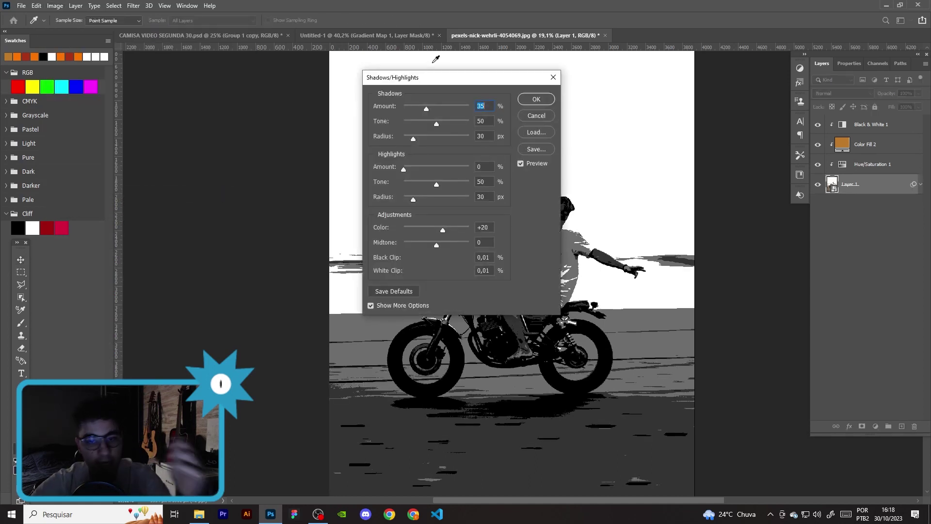
pyautogui.moveTo(464, 87); pyautogui.dragTo(267, 110)
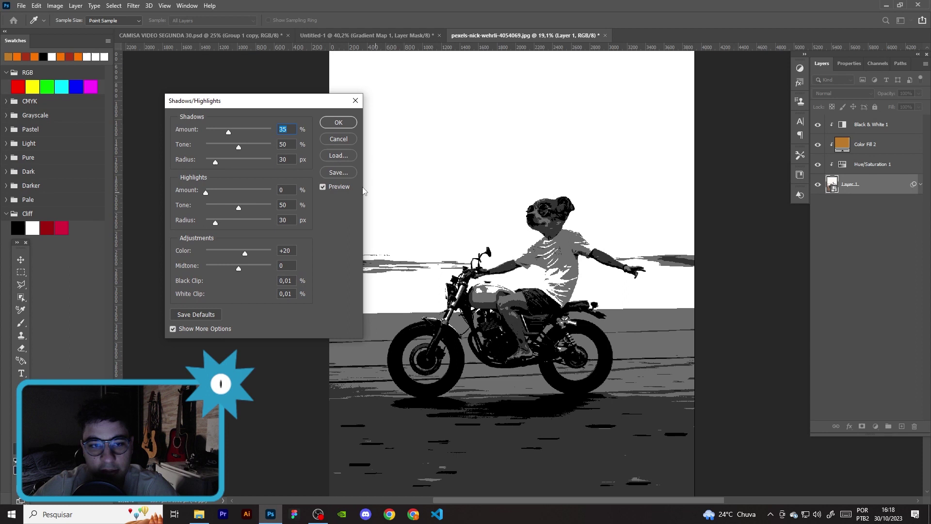
pyautogui.moveTo(271, 101); pyautogui.dragTo(231, 97)
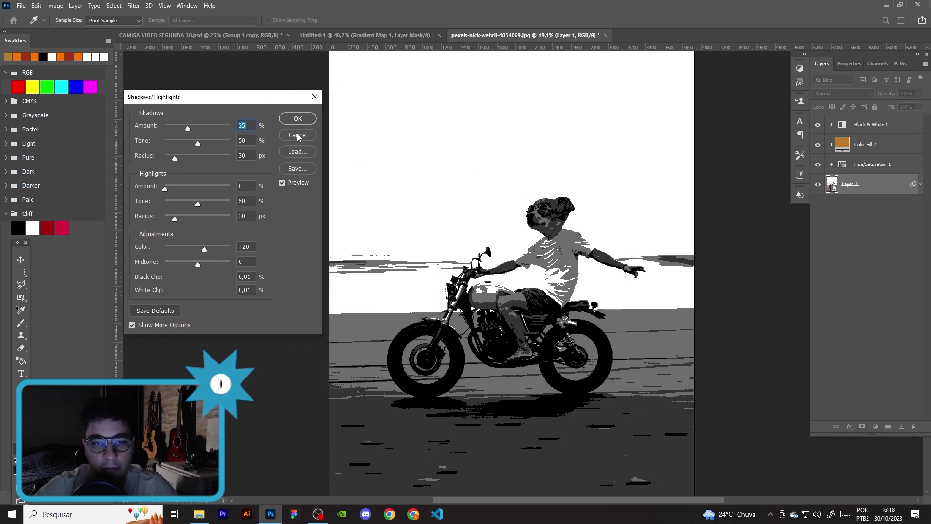
pyautogui.click(281, 183)
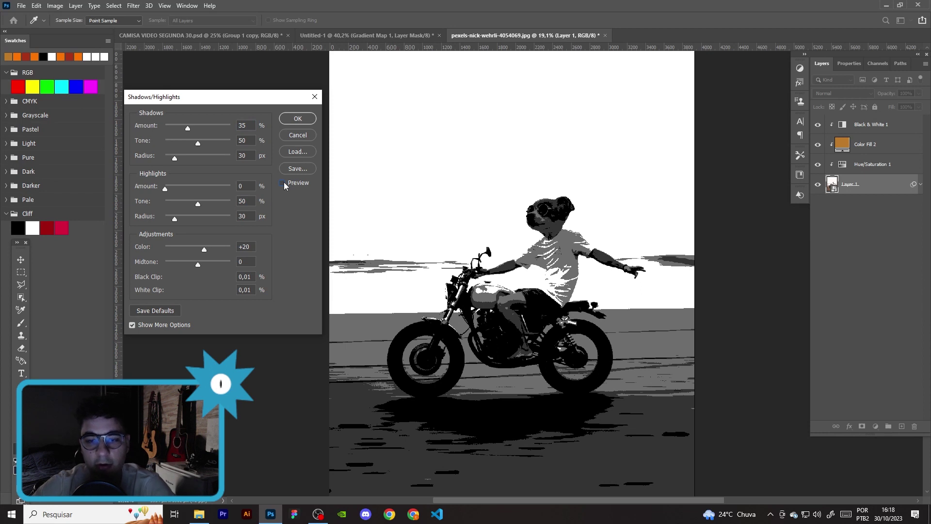
pyautogui.click(284, 183)
pyautogui.click(283, 182)
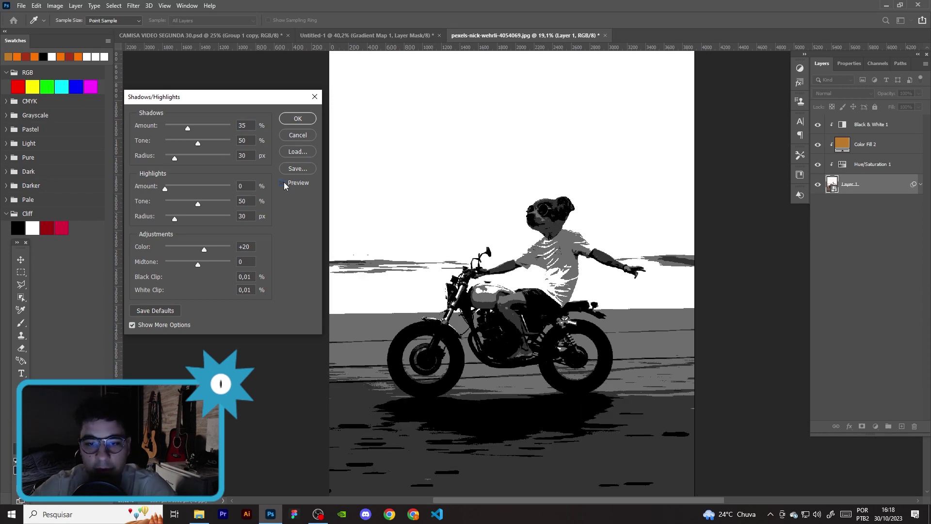
pyautogui.click(283, 183)
pyautogui.click(283, 183)
pyautogui.click(284, 183)
pyautogui.click(284, 184)
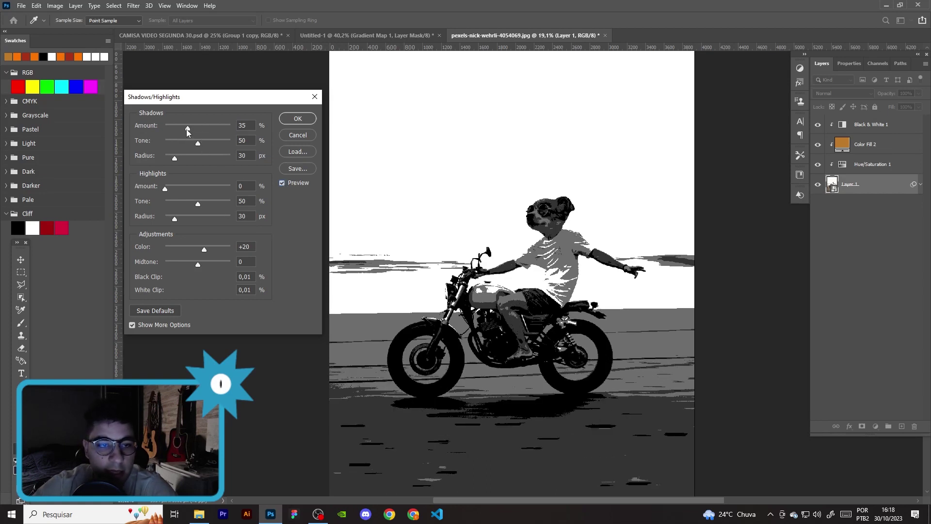
# - Tune the shadows amount, set highlights amount to 15, and apply the filter
pyautogui.moveTo(186, 129); pyautogui.dragTo(206, 129)
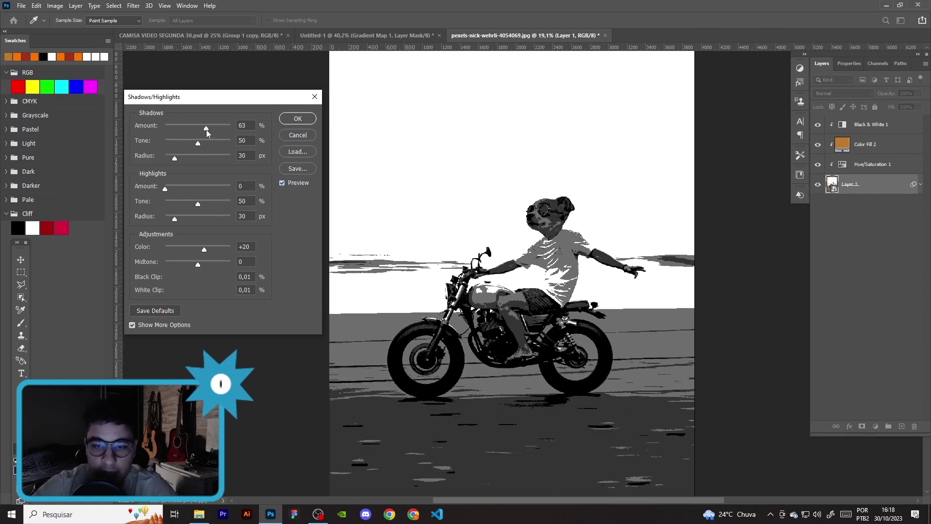
pyautogui.moveTo(206, 130); pyautogui.dragTo(198, 129)
pyautogui.moveTo(166, 187); pyautogui.dragTo(174, 187)
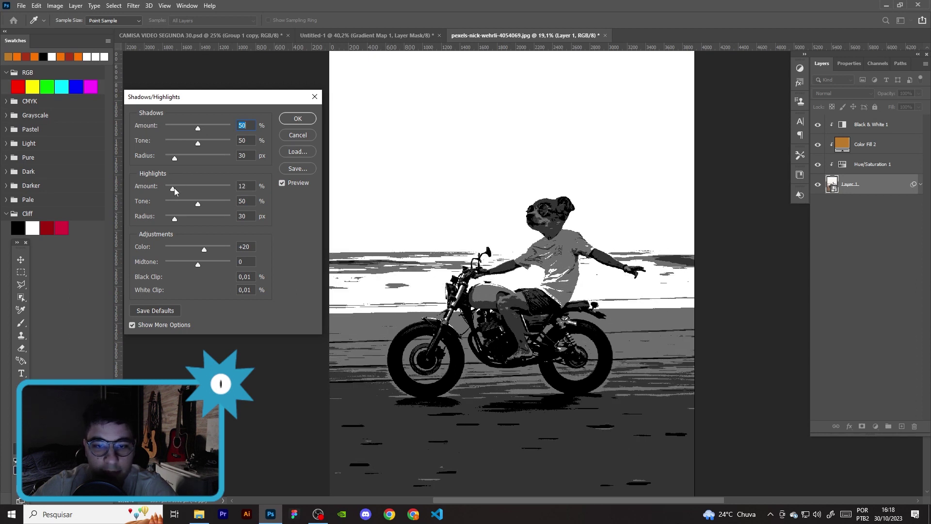
pyautogui.moveTo(173, 188); pyautogui.dragTo(182, 189)
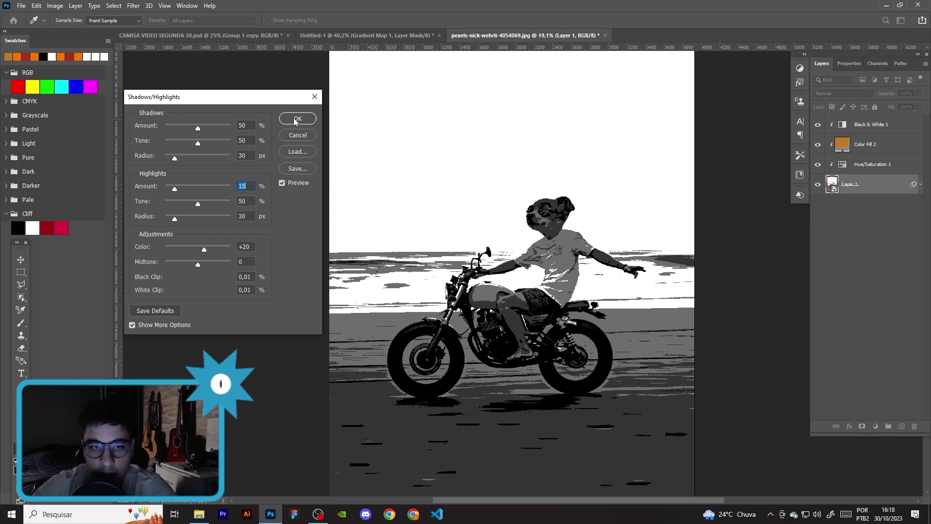
pyautogui.click(296, 119)
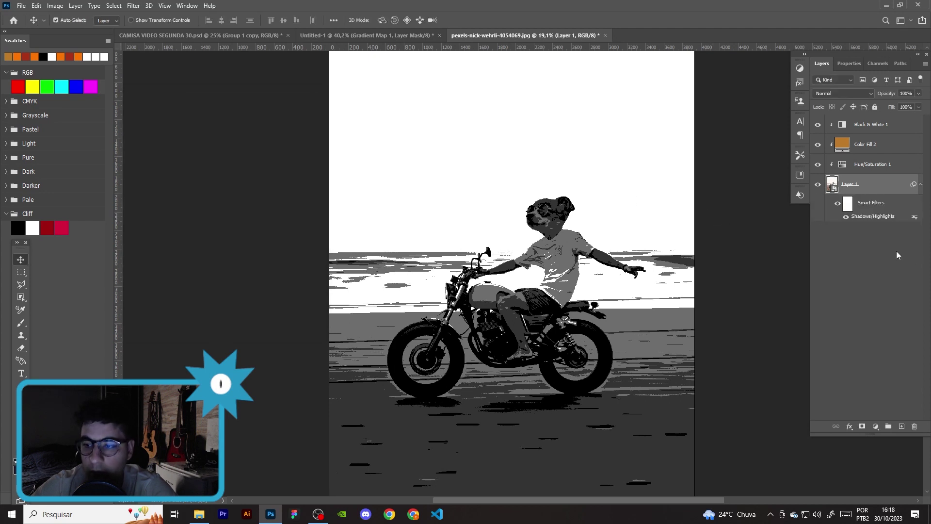
# - Open Filter > Sharpen > Unsharp Mask, then cancel the first attempt
pyautogui.click(133, 6)
pyautogui.moveTo(144, 170)
pyautogui.click(279, 216)
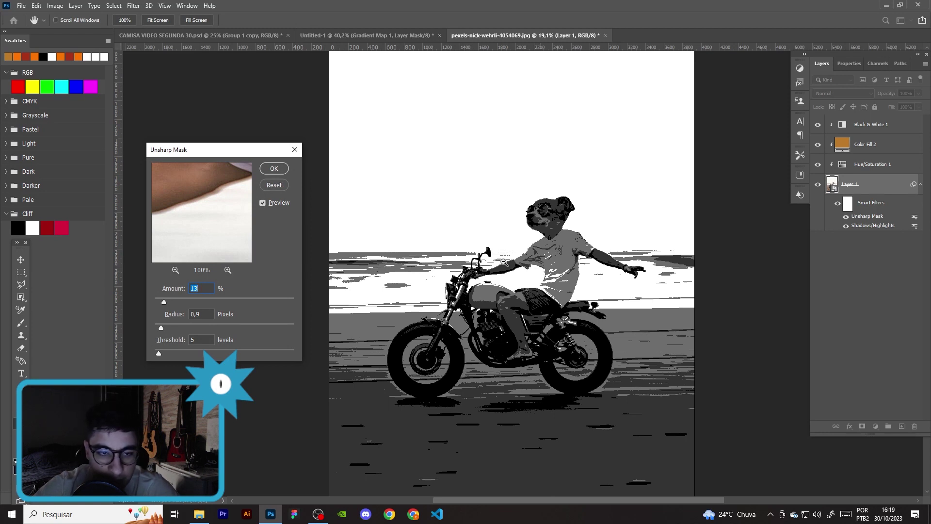
pyautogui.click(274, 185)
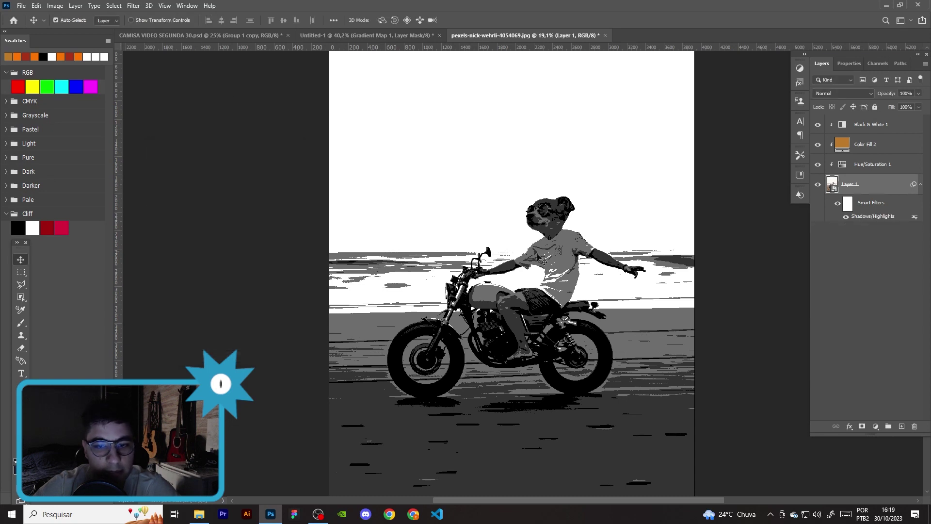
pyautogui.scroll(2, 573, 233)
pyautogui.scroll(2, 572, 233)
pyautogui.scroll(2, 572, 234)
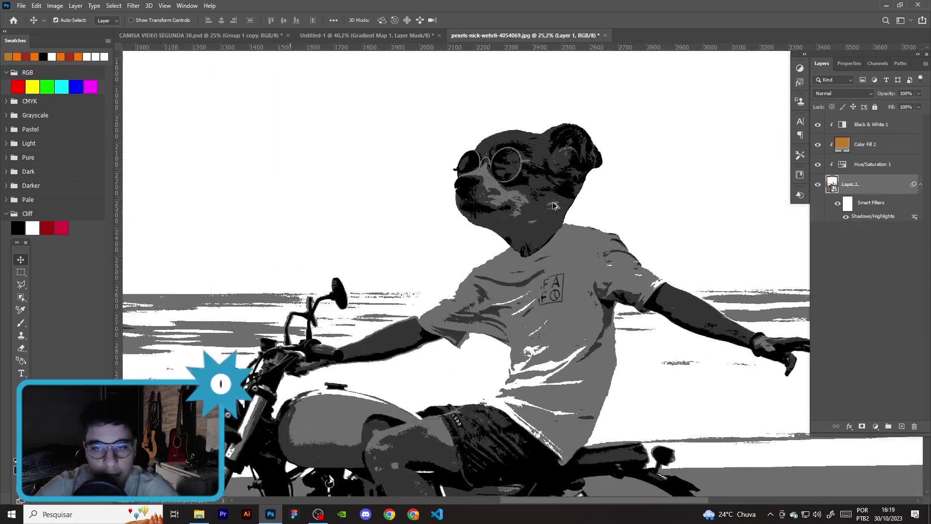
# - Apply Unsharp Mask with Amount 500% and 0.9 px radius to the photo
pyautogui.click(133, 6)
pyautogui.moveTo(144, 171)
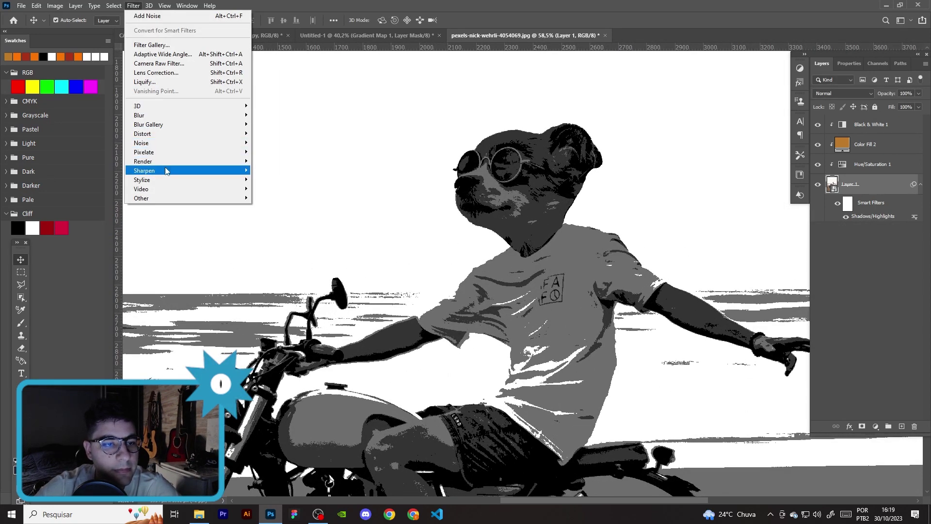
pyautogui.click(279, 216)
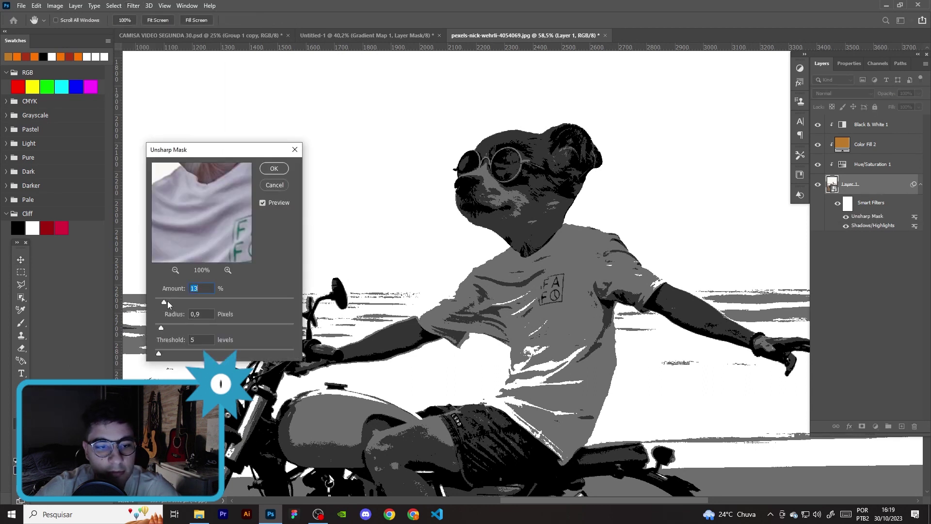
pyautogui.moveTo(165, 301); pyautogui.dragTo(275, 298)
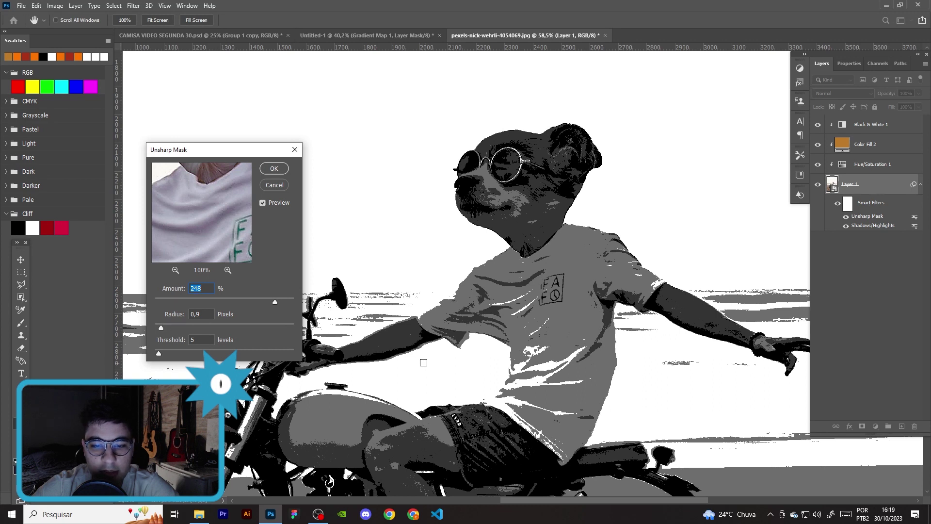
pyautogui.moveTo(275, 300); pyautogui.dragTo(169, 303)
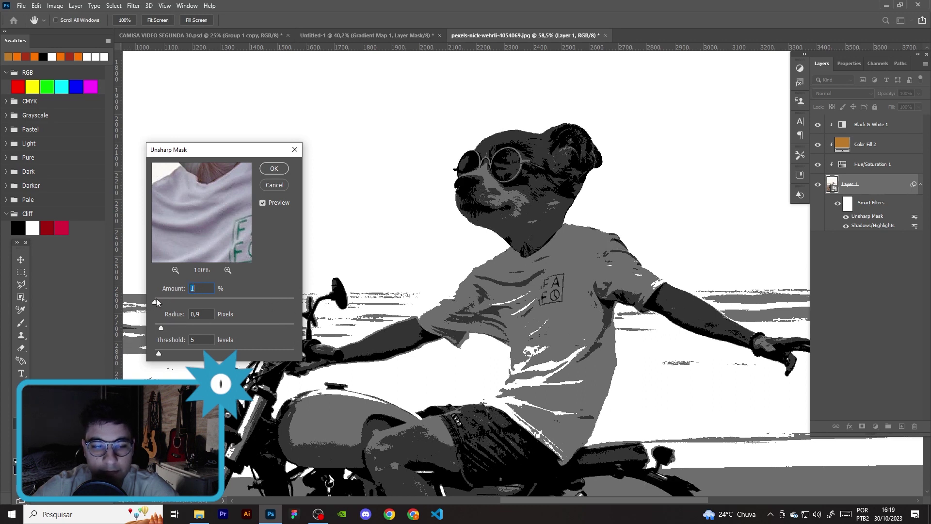
pyautogui.moveTo(156, 302); pyautogui.dragTo(300, 302)
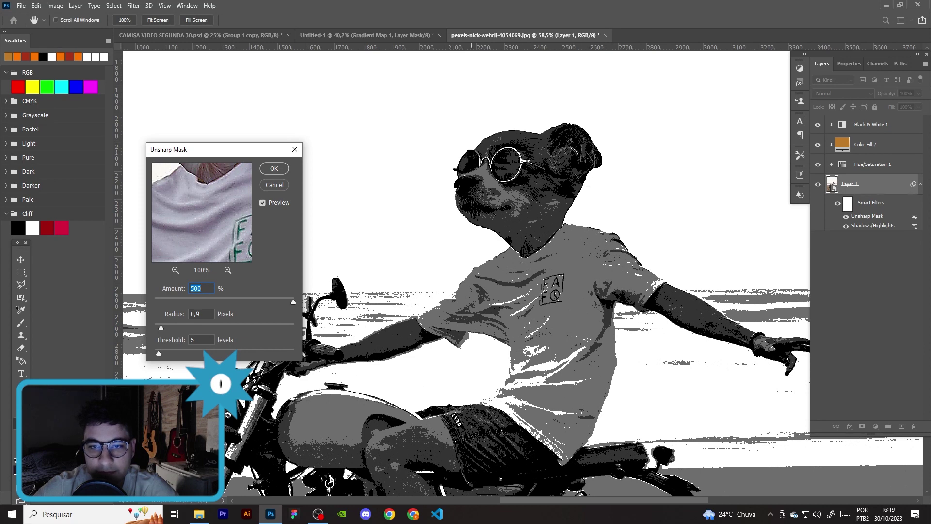
pyautogui.moveTo(293, 302)
pyautogui.mouseDown()
pyautogui.moveTo(272, 302)
pyautogui.moveTo(402, 296)
pyautogui.mouseUp()
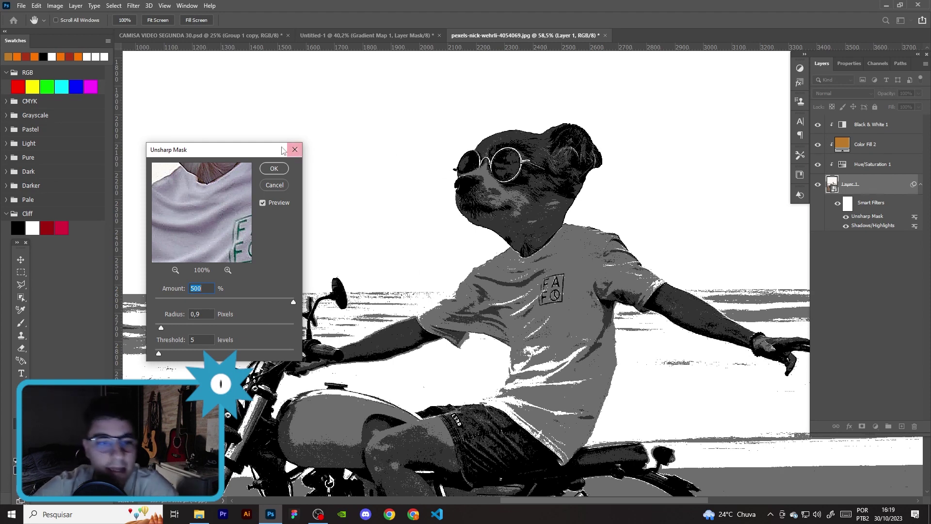
pyautogui.click(274, 169)
pyautogui.scroll(-2, 563, 341)
pyautogui.scroll(-1, 562, 342)
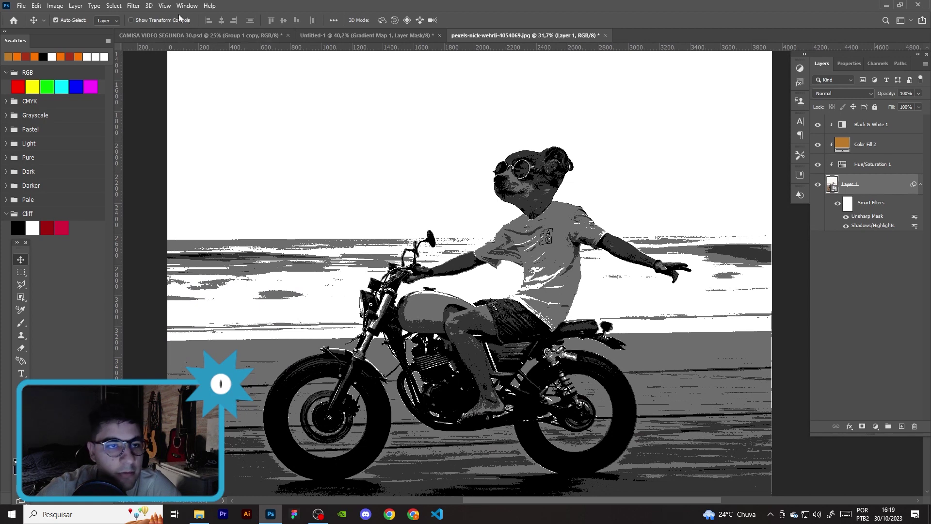
# - Open the Add Noise filter, move its dialog aside, then cancel the first attempt
pyautogui.click(131, 5)
pyautogui.moveTo(142, 142)
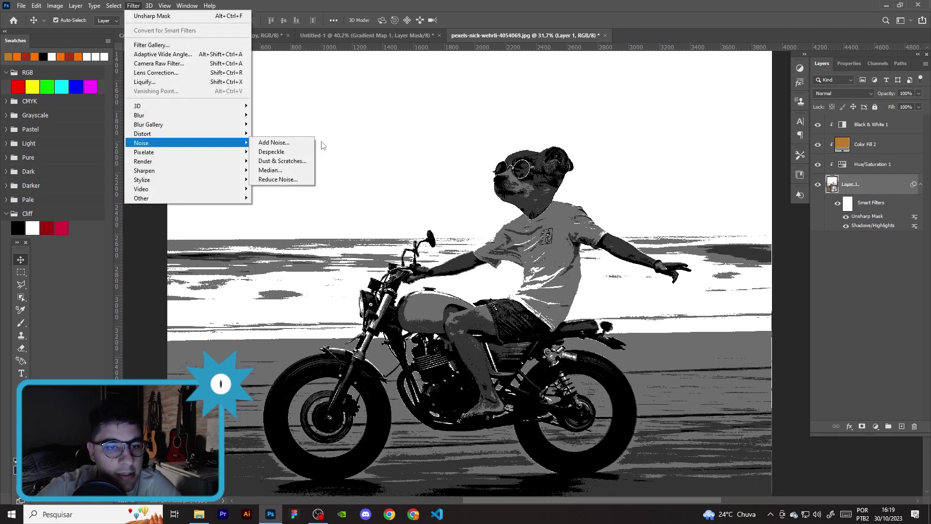
pyautogui.click(322, 143)
pyautogui.moveTo(472, 89); pyautogui.dragTo(357, 98)
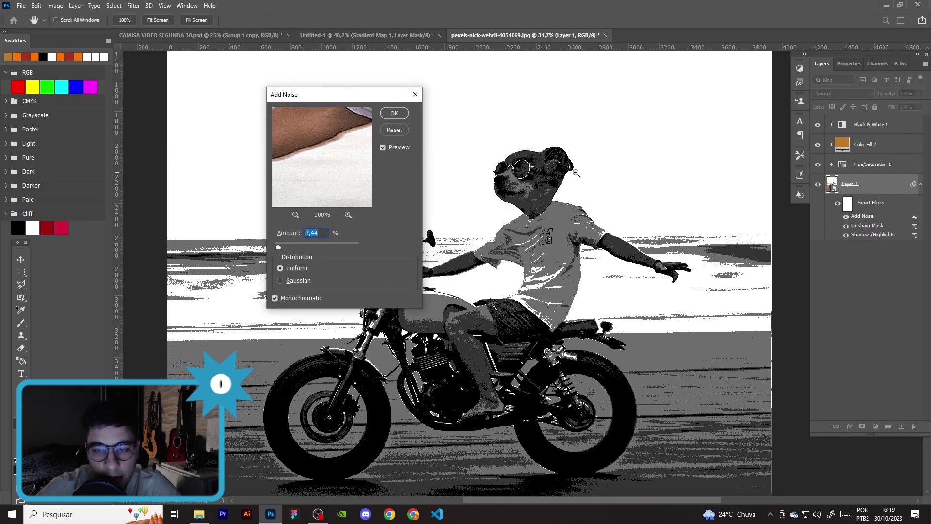
pyautogui.click(395, 130)
pyautogui.scroll(2, 547, 186)
pyautogui.scroll(2, 547, 186)
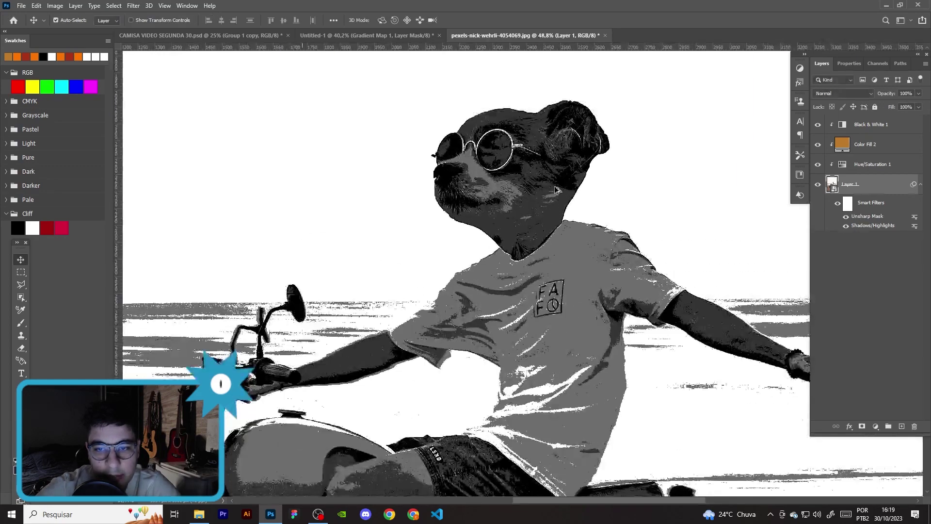
pyautogui.scroll(2, 551, 187)
pyautogui.scroll(1, 554, 189)
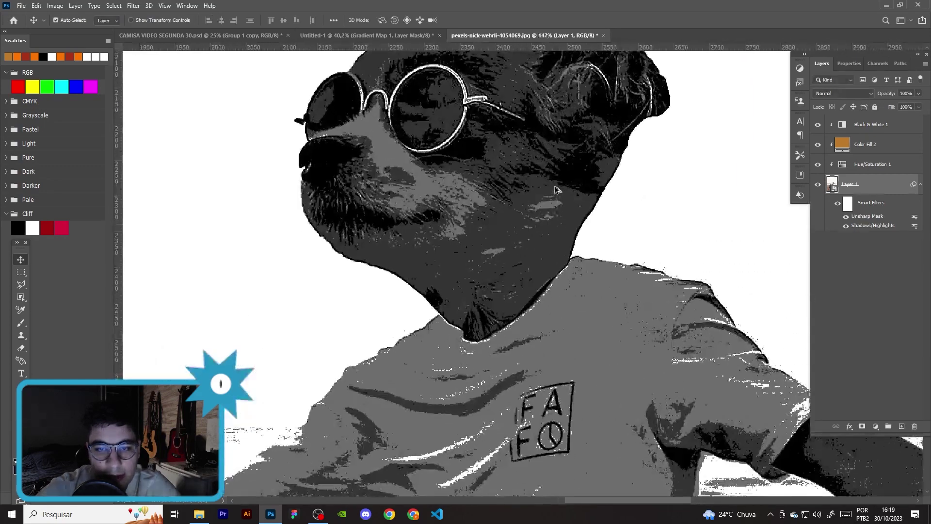
# - Apply monochromatic Add Noise at about 6.3% to the photo and return to the Move tool
pyautogui.click(133, 6)
pyautogui.click(272, 142)
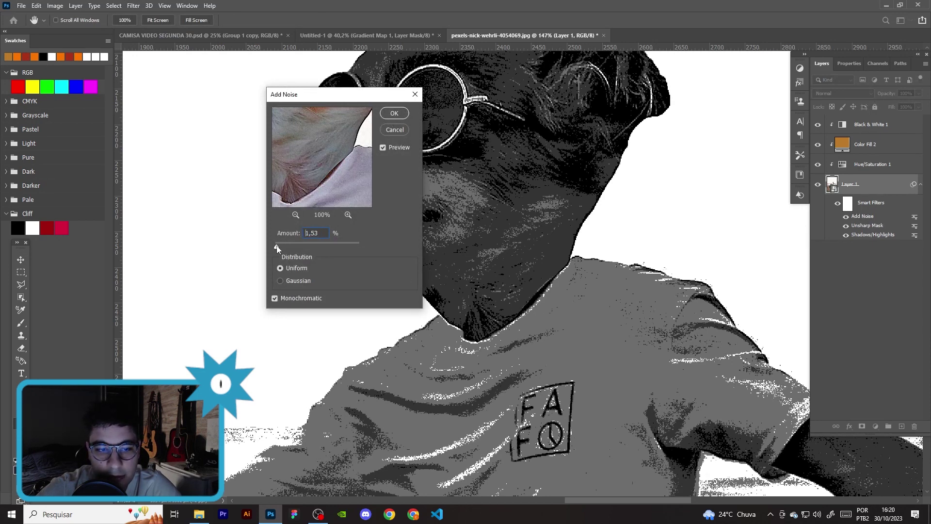
pyautogui.moveTo(276, 246); pyautogui.dragTo(282, 246)
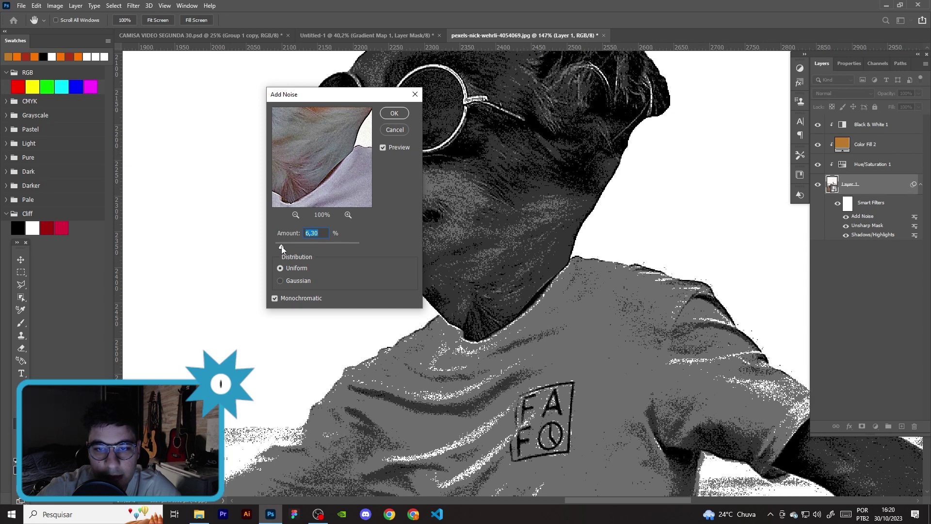
pyautogui.moveTo(281, 248); pyautogui.dragTo(280, 249)
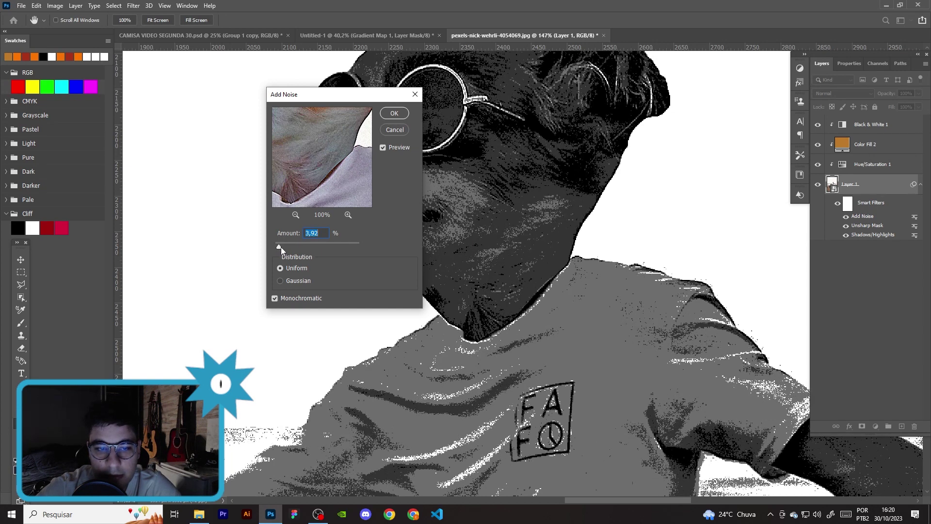
pyautogui.moveTo(284, 249); pyautogui.dragTo(282, 248)
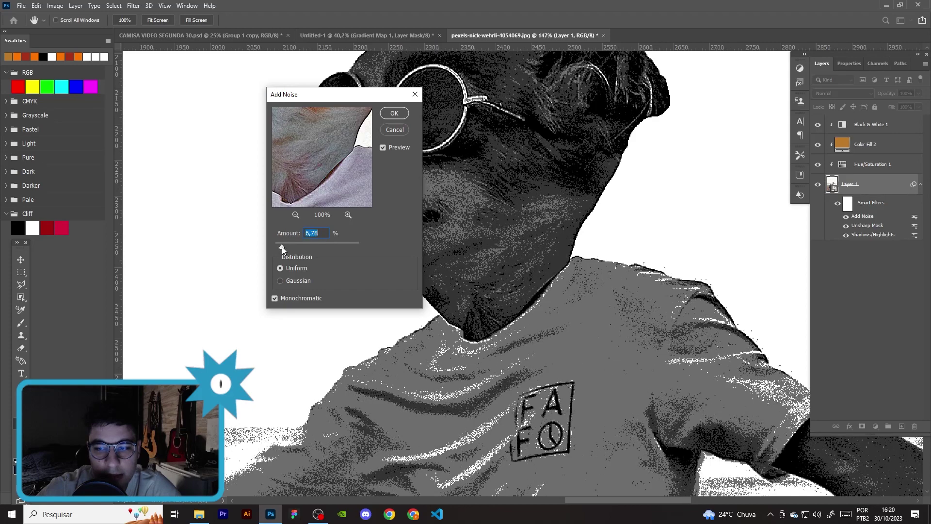
pyautogui.click(394, 113)
pyautogui.press('v')
pyautogui.scroll(-5, 489, 238)
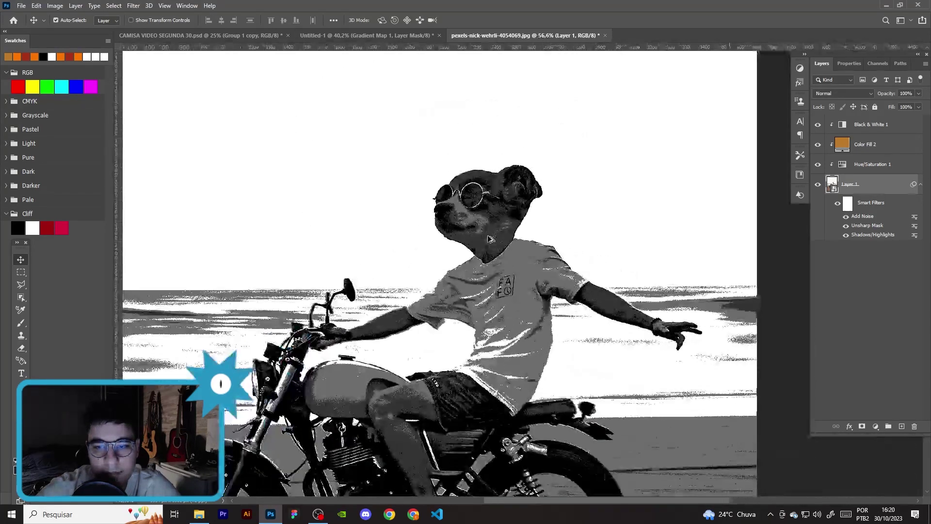
pyautogui.scroll(-3, 488, 238)
pyautogui.scroll(-2, 489, 239)
pyautogui.scroll(1, 437, 309)
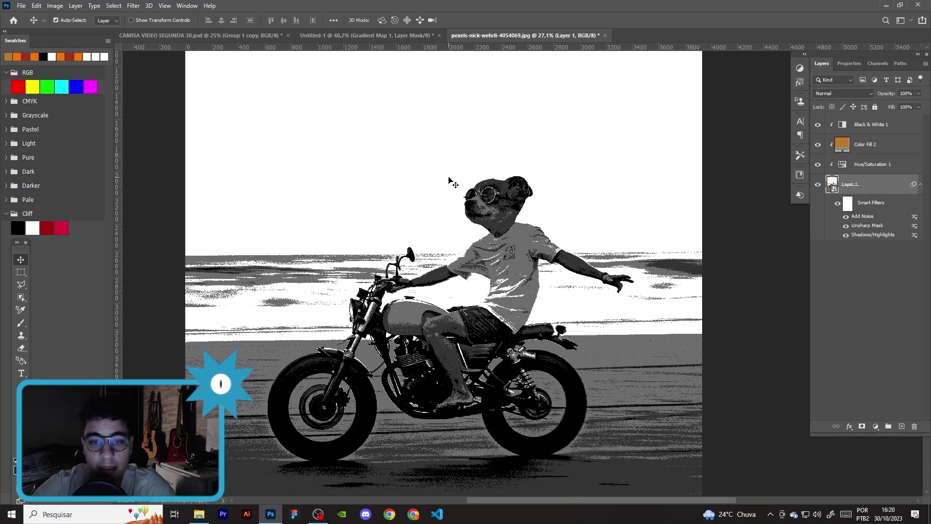
pyautogui.scroll(2, 514, 195)
pyautogui.scroll(2, 514, 195)
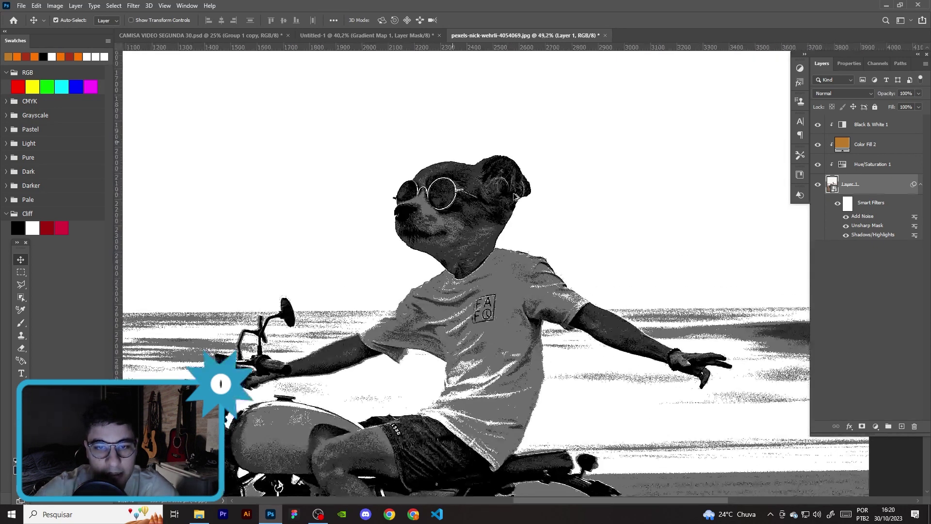
pyautogui.scroll(2, 514, 195)
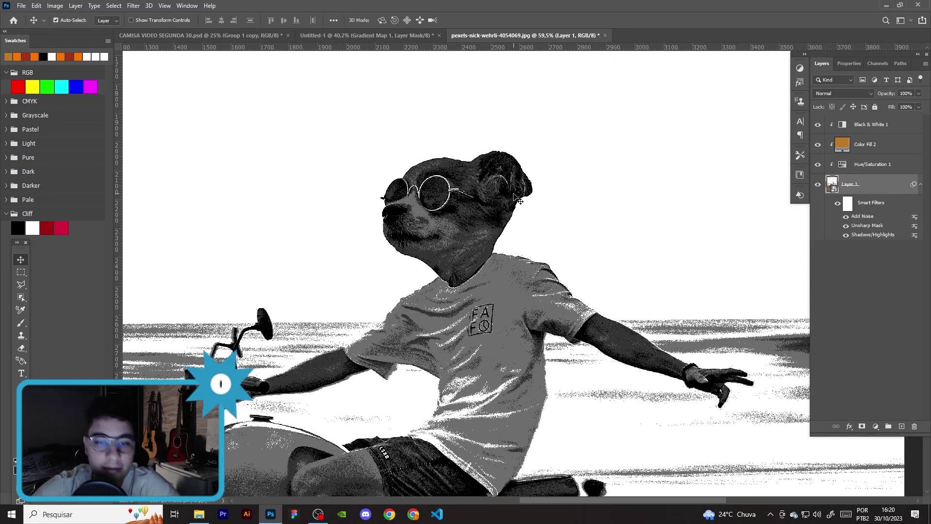
pyautogui.scroll(2, 502, 272)
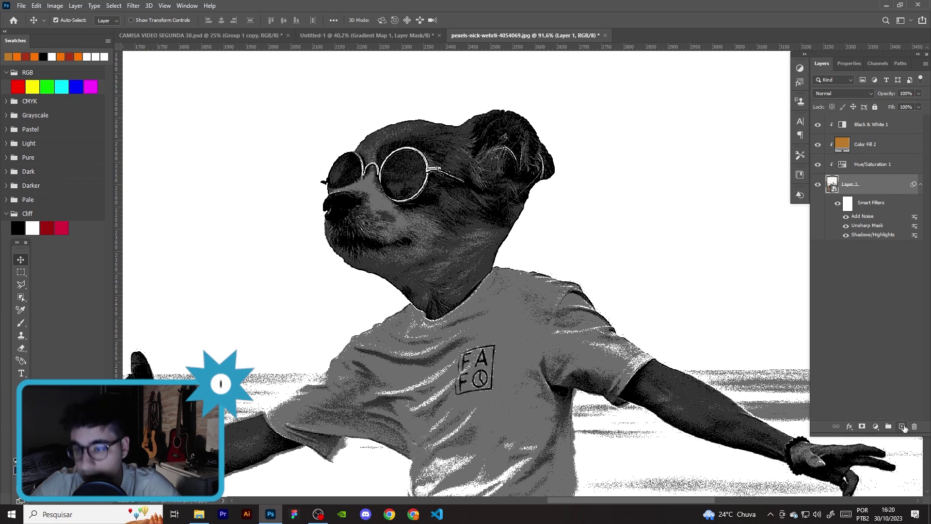
# - Add a new empty Layer 2 above the photo and release the adjustment layers' clipping
pyautogui.click(901, 426)
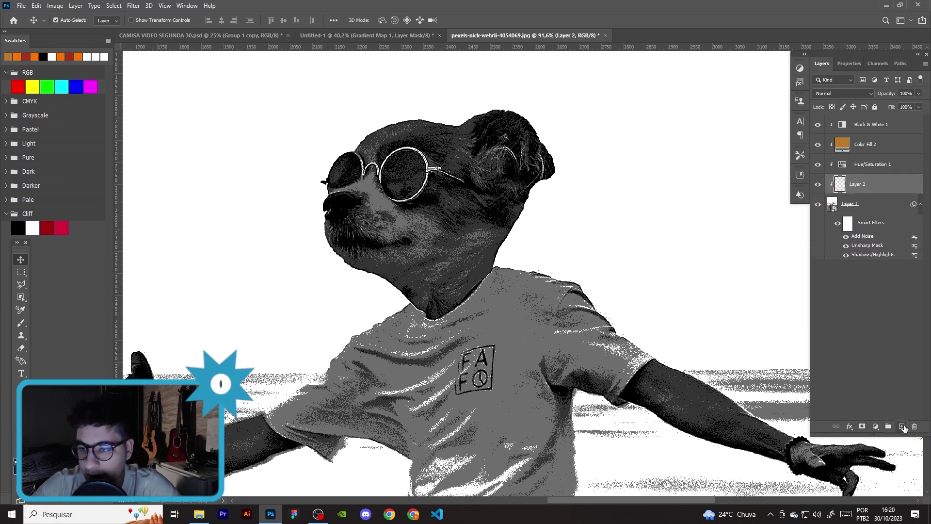
pyautogui.keyDown('alt'); pyautogui.click(866, 191); pyautogui.keyUp('alt')
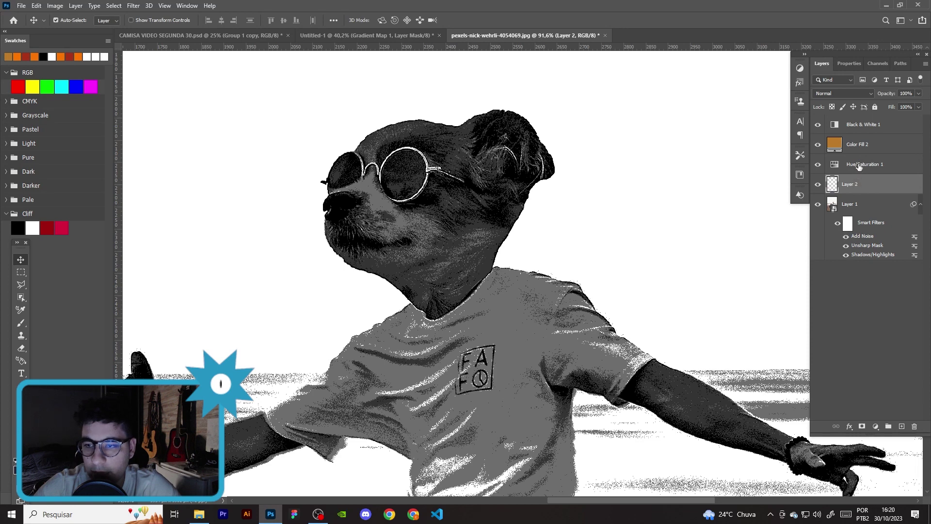
pyautogui.click(859, 167)
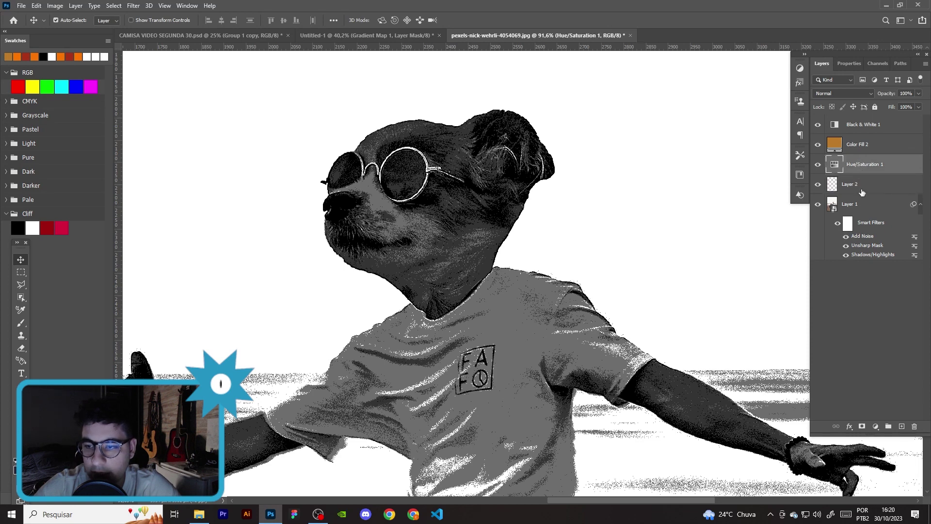
pyautogui.click(856, 185)
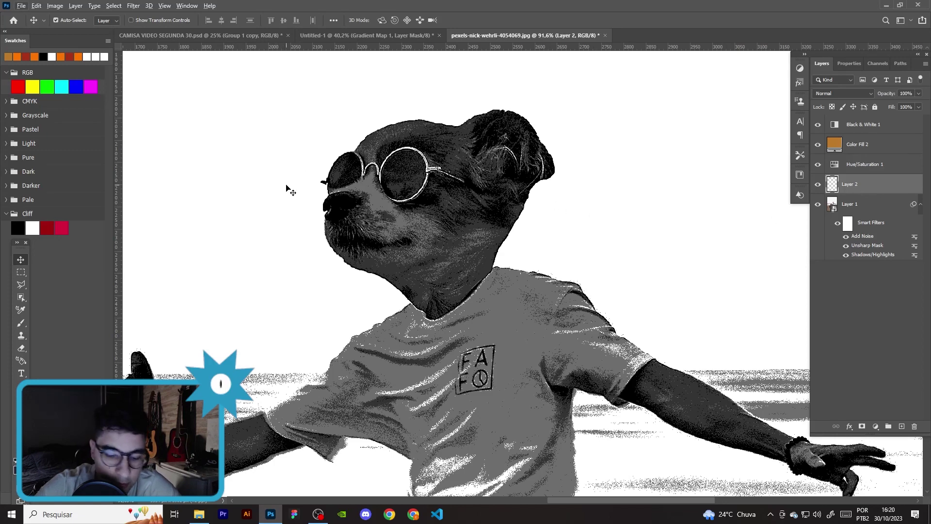
# - Choose the 60 px 'pelo de barba' brush and zoom in on the dog's collar
pyautogui.press('b')
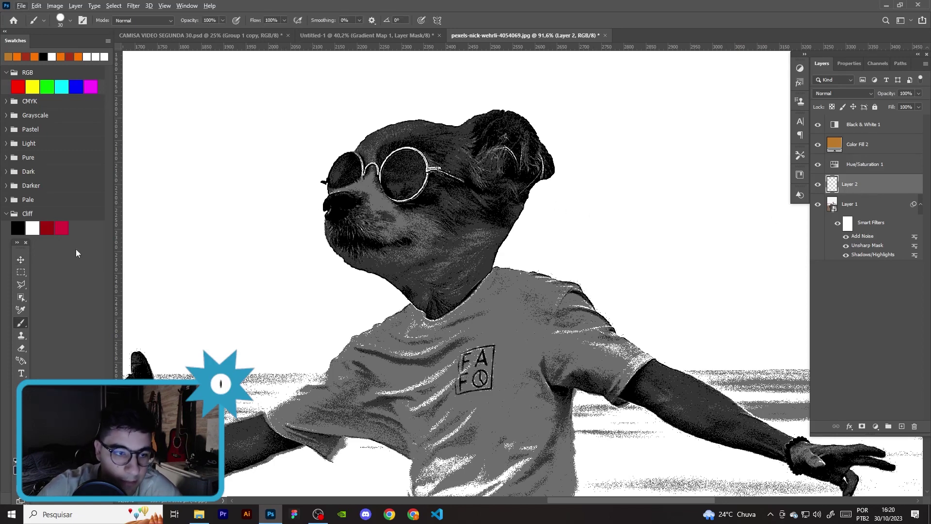
pyautogui.click(70, 21)
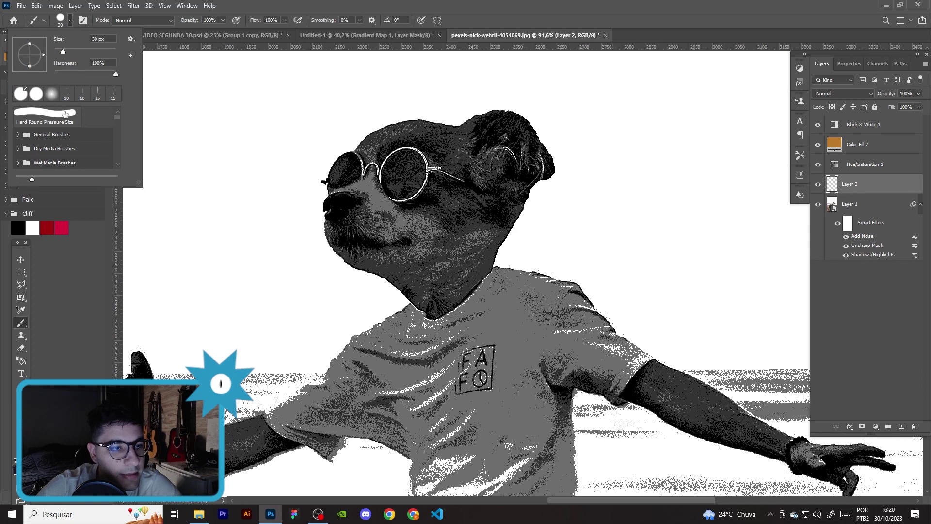
pyautogui.scroll(-2, 77, 141)
pyautogui.scroll(-2, 61, 161)
pyautogui.click(58, 161)
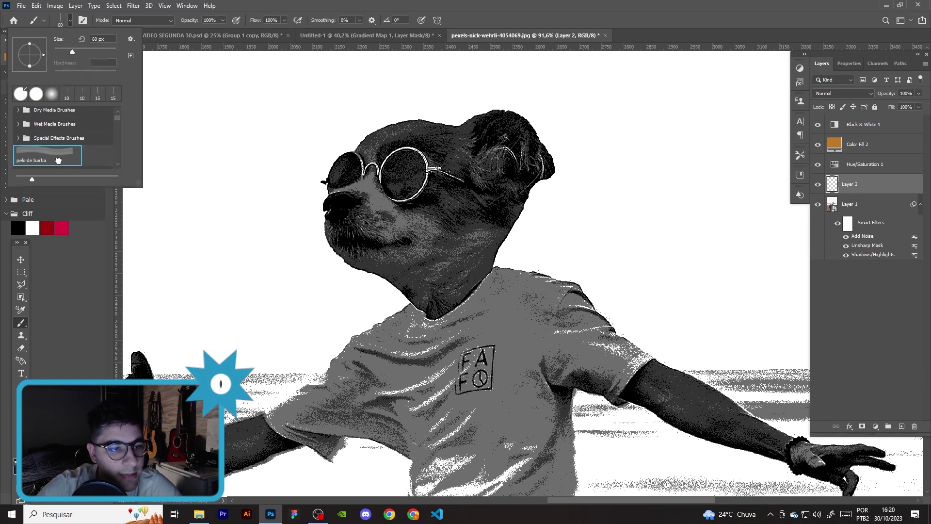
pyautogui.click(88, 261)
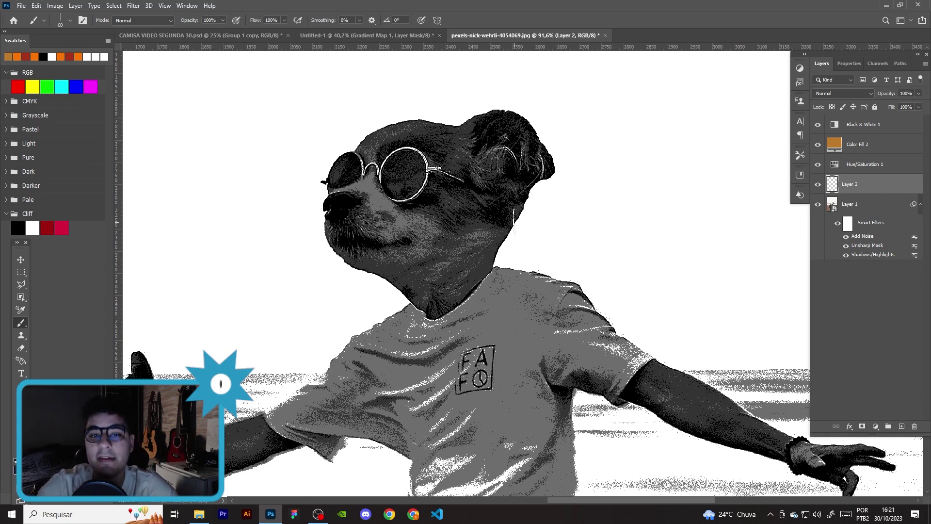
pyautogui.scroll(1, 420, 316)
pyautogui.scroll(2, 420, 316)
pyautogui.scroll(1, 420, 316)
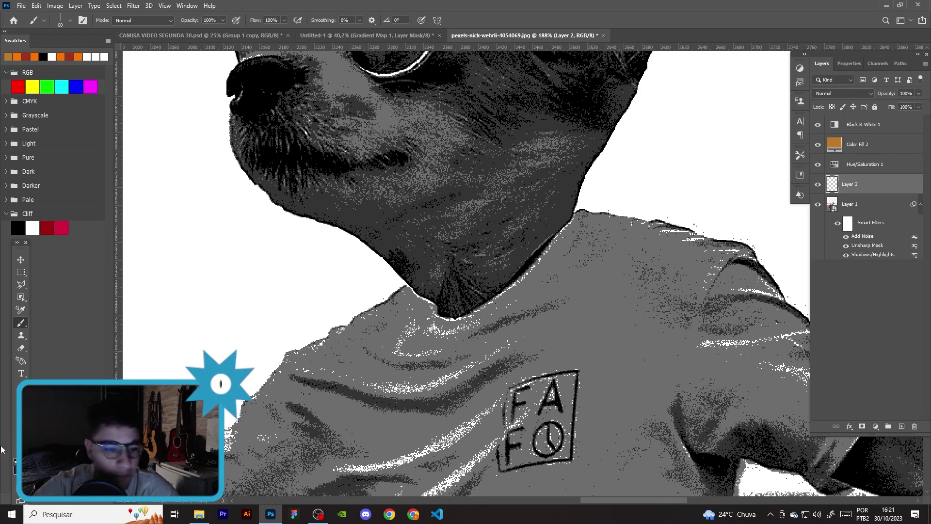
pyautogui.click(20, 461)
# - Set the foreground colour to black and shrink the brush to 25 px
pyautogui.moveTo(592, 246); pyautogui.dragTo(566, 299)
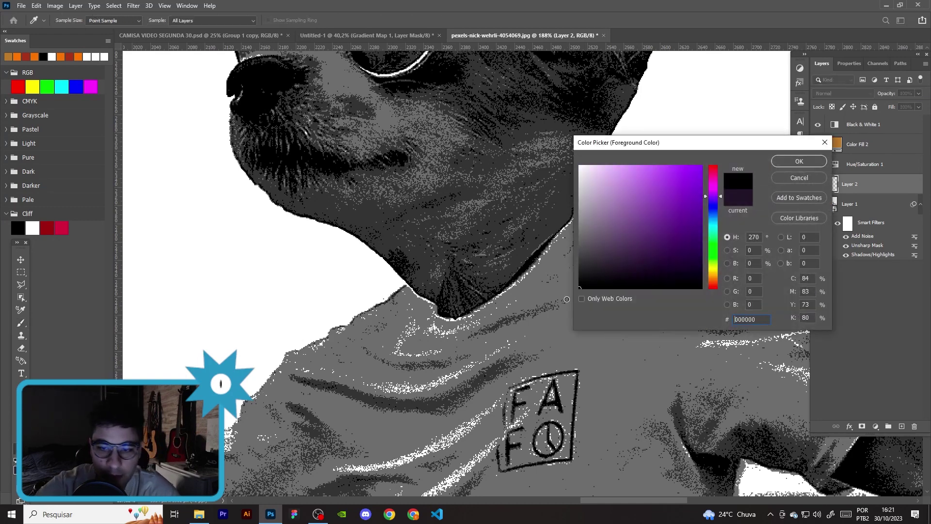
pyautogui.click(799, 161)
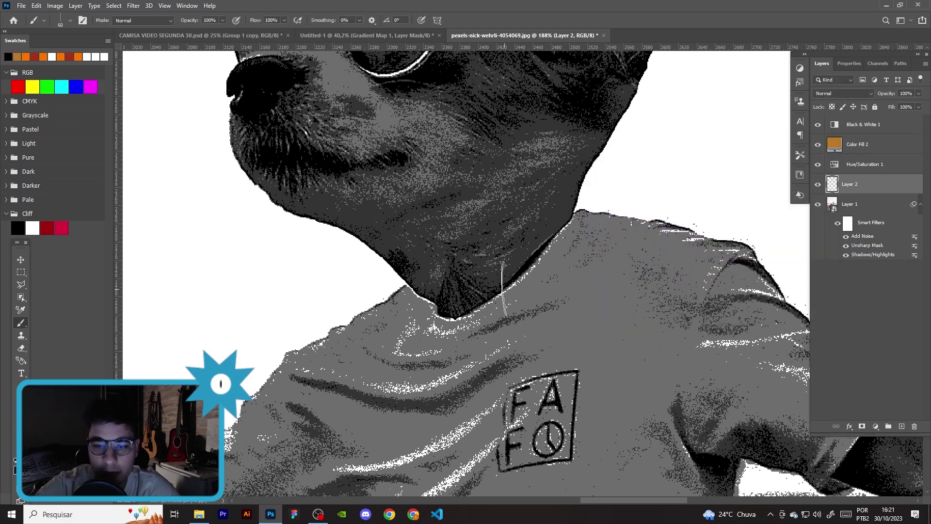
pyautogui.press('[')
pyautogui.press('[')
pyautogui.press('[')
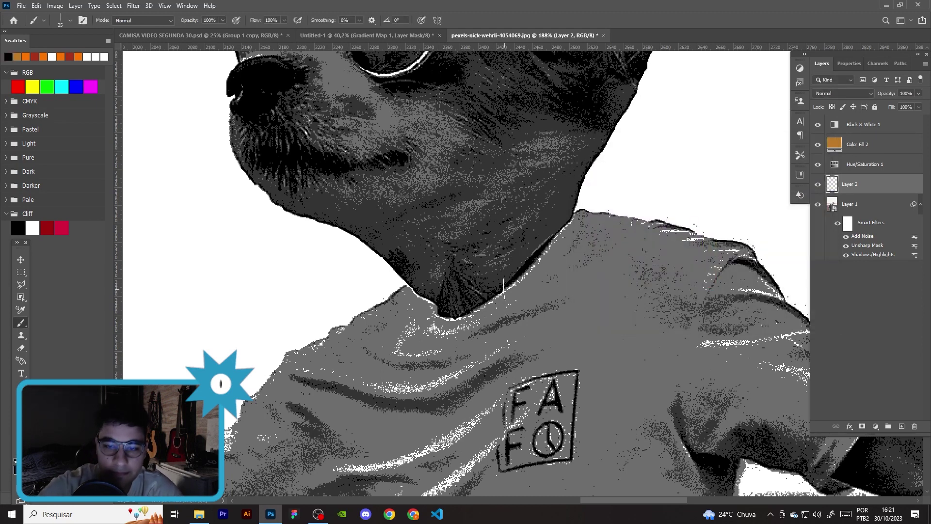
# - Clip Hue/Saturation 1 and Color Fill 2, then unclip the adjustment layers again
pyautogui.click(872, 165)
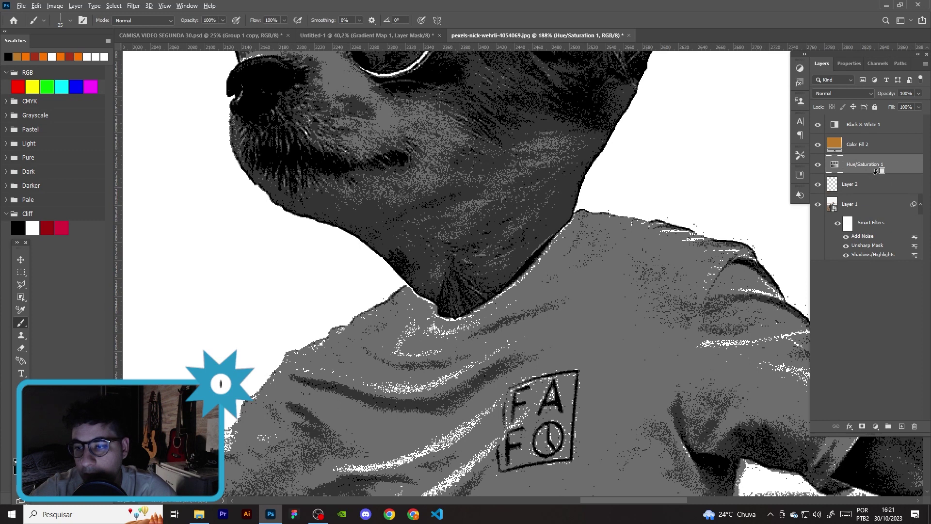
pyautogui.keyDown('alt'); pyautogui.click(873, 174); pyautogui.keyUp('alt')
pyautogui.keyDown('alt'); pyautogui.click(870, 154); pyautogui.keyUp('alt')
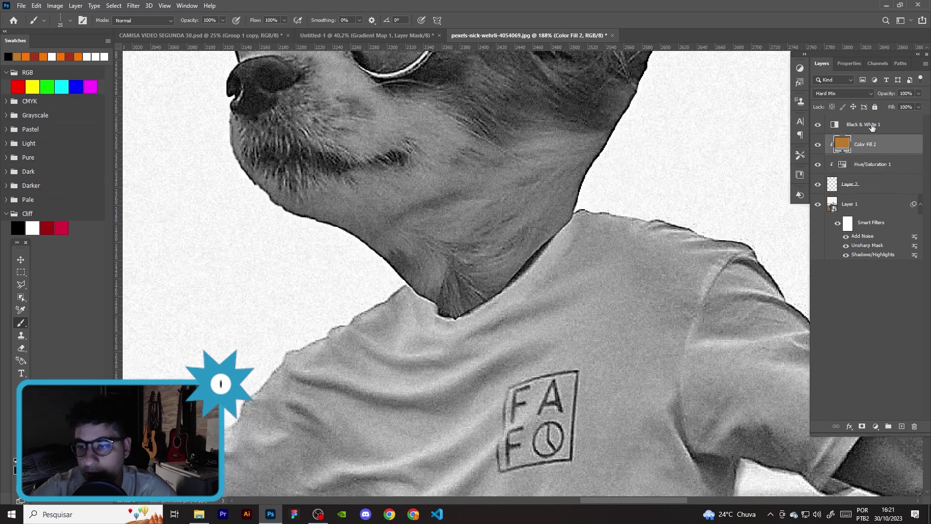
pyautogui.click(883, 132)
pyautogui.keyDown('alt'); pyautogui.click(839, 175); pyautogui.keyUp('alt')
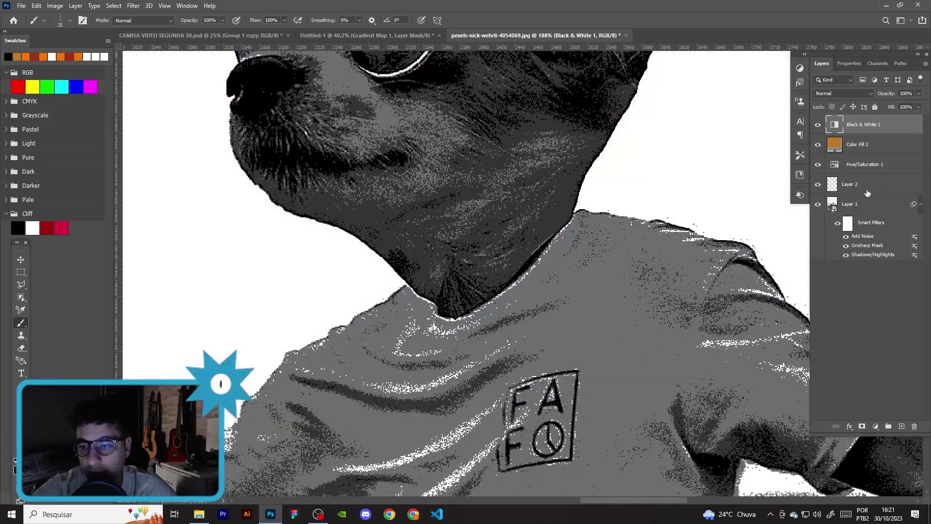
pyautogui.keyDown('alt'); pyautogui.scroll(-5, 644, 232); pyautogui.keyUp('alt')
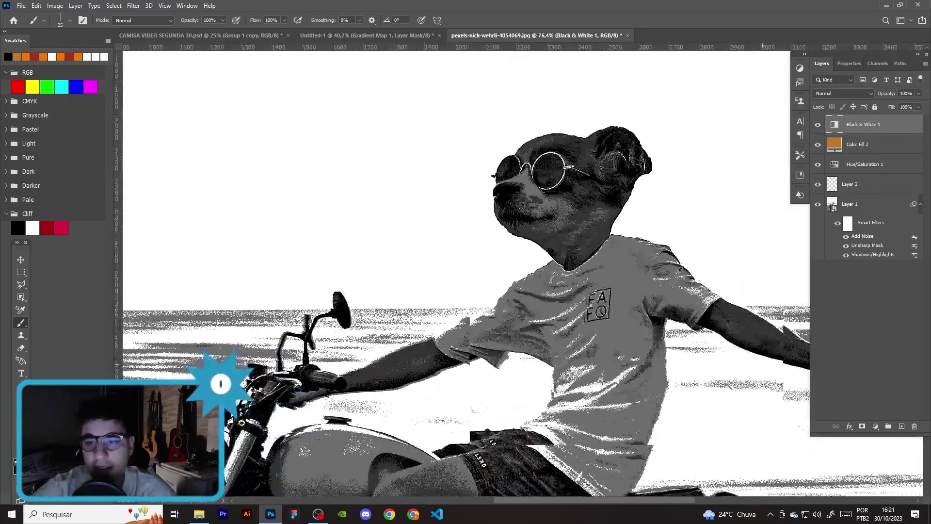
pyautogui.keyDown('alt'); pyautogui.scroll(-3, 650, 261); pyautogui.keyUp('alt')
pyautogui.keyDown('alt'); pyautogui.scroll(-3, 649, 262); pyautogui.keyUp('alt')
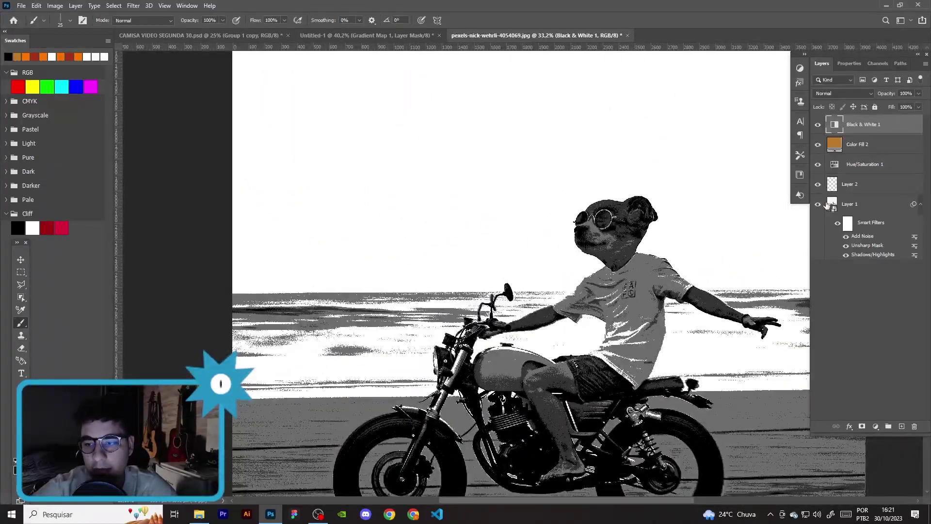
pyautogui.click(875, 426)
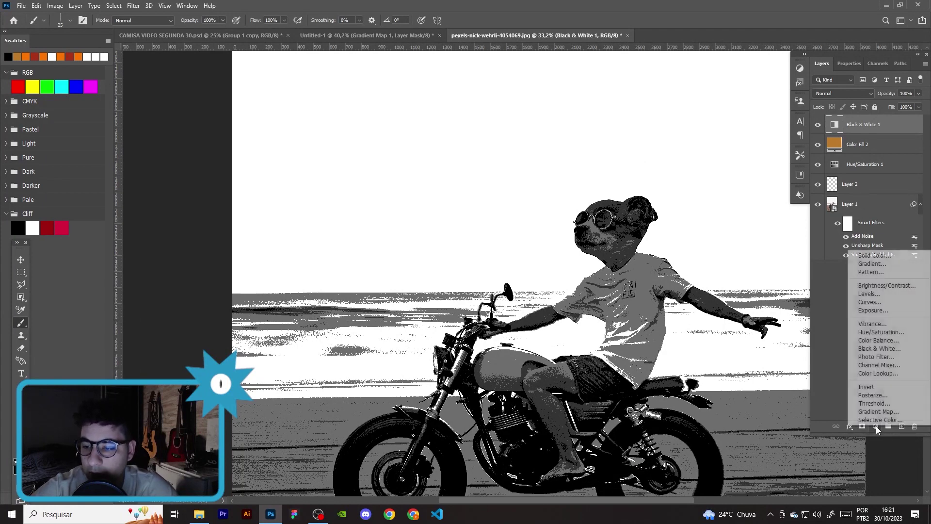
# - Add a Gradient Map adjustment layer using the heatmap preset
pyautogui.click(880, 412)
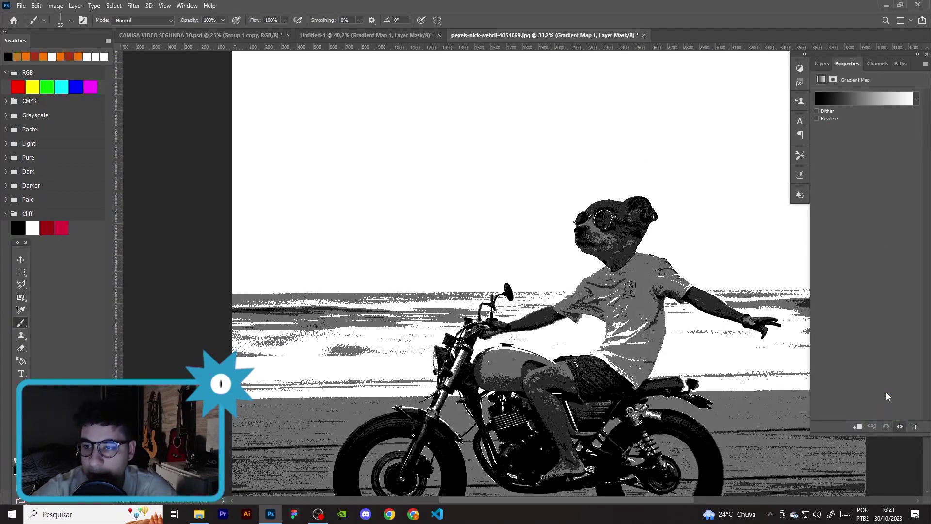
pyautogui.click(916, 100)
pyautogui.scroll(-5, 854, 145)
pyautogui.scroll(-5, 854, 146)
pyautogui.scroll(-5, 855, 145)
pyautogui.click(817, 166)
pyautogui.click(867, 261)
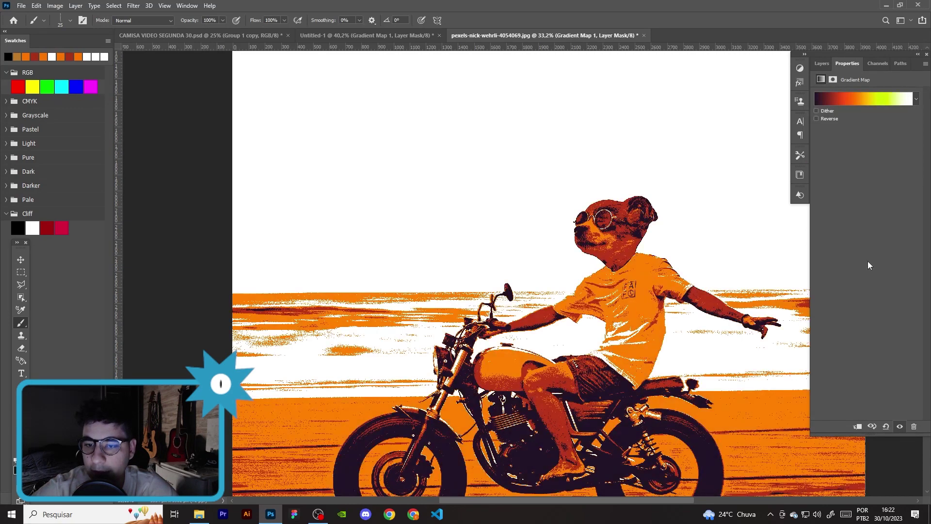
pyautogui.scroll(-2, 563, 305)
pyautogui.scroll(1, 564, 306)
pyautogui.scroll(1, 548, 281)
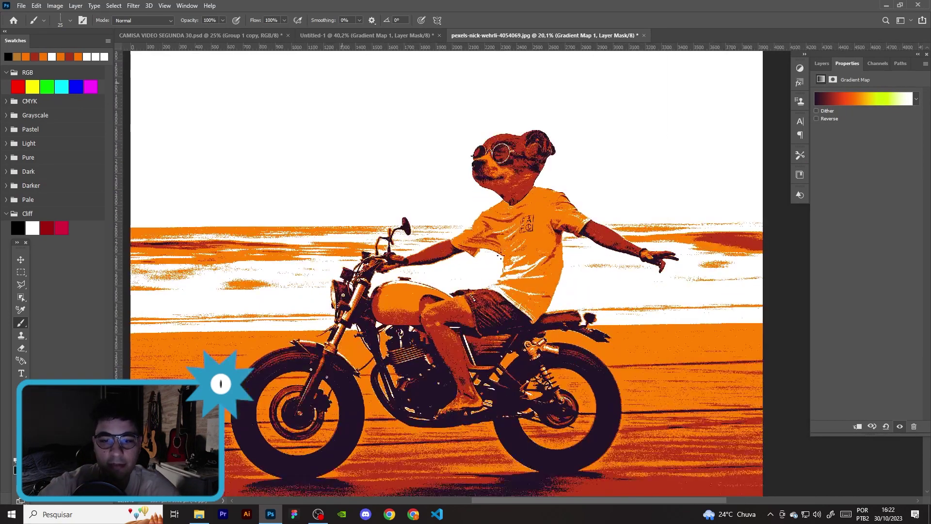
pyautogui.scroll(1, 533, 257)
pyautogui.scroll(2, 515, 234)
pyautogui.scroll(4, 521, 252)
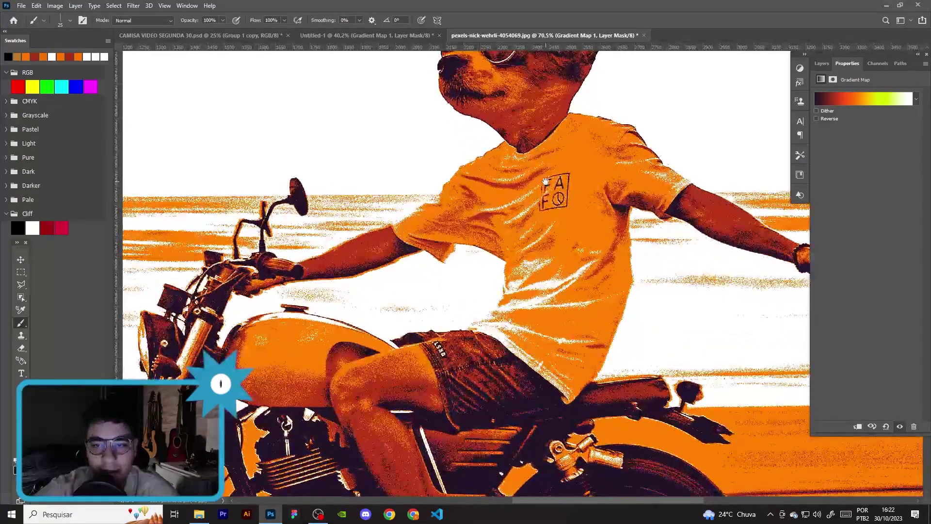
pyautogui.scroll(4, 533, 289)
# - Set the first two gradient stops to dark purple #231b2b and orange #f4621a
pyautogui.click(868, 100)
pyautogui.moveTo(250, 56); pyautogui.dragTo(669, 60)
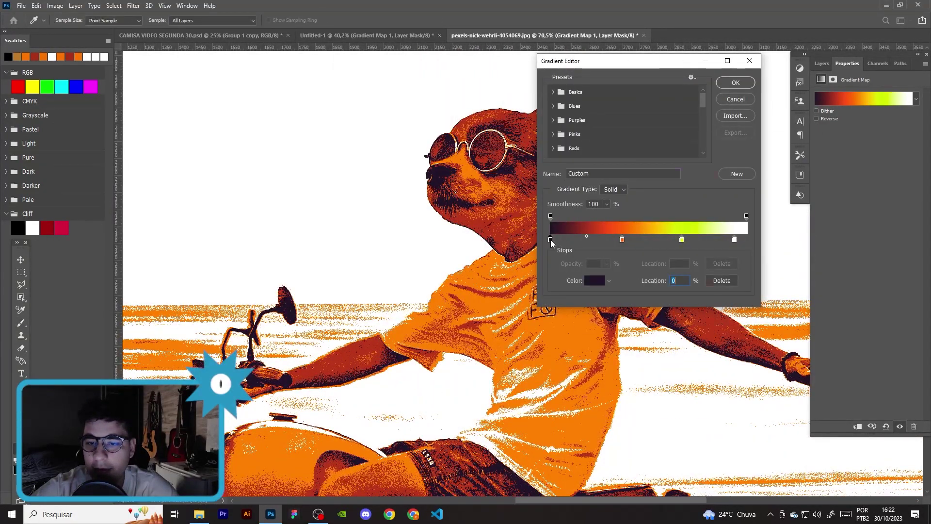
pyautogui.doubleClick(550, 240)
pyautogui.press('Right')
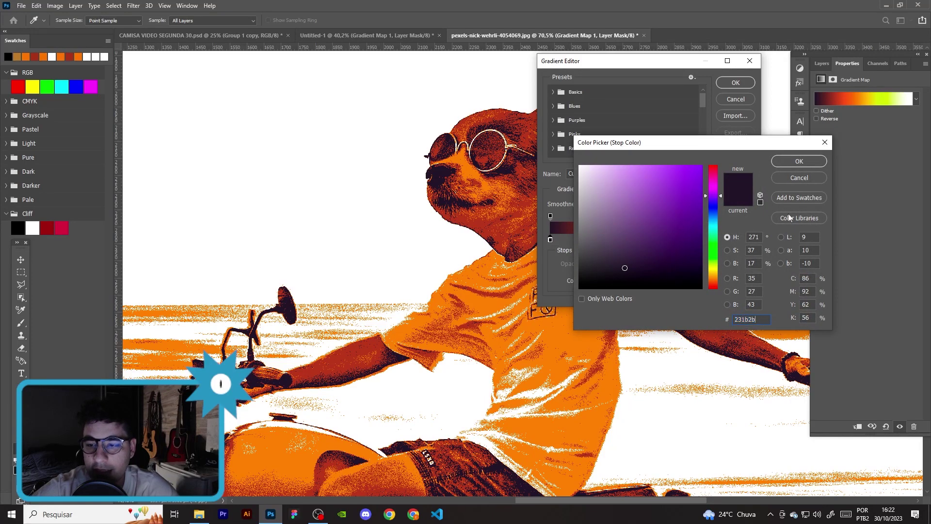
pyautogui.click(810, 164)
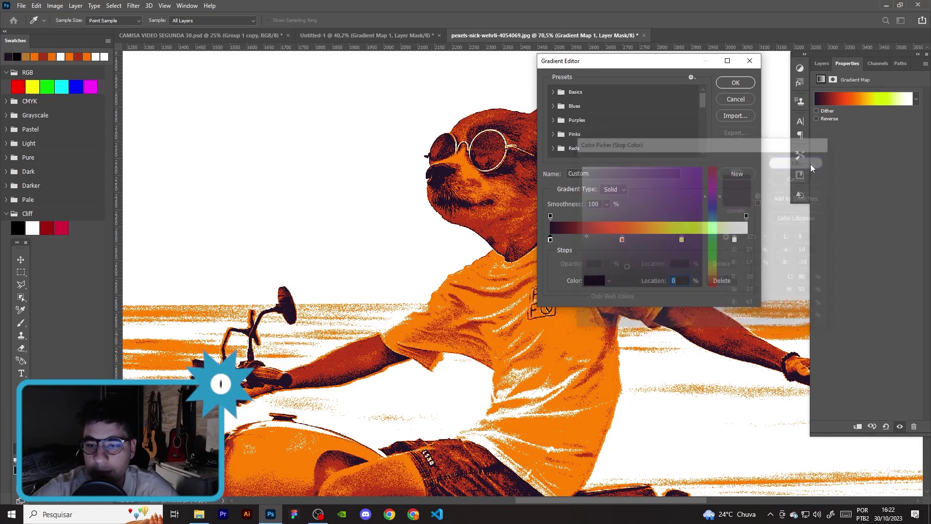
pyautogui.doubleClick(622, 239)
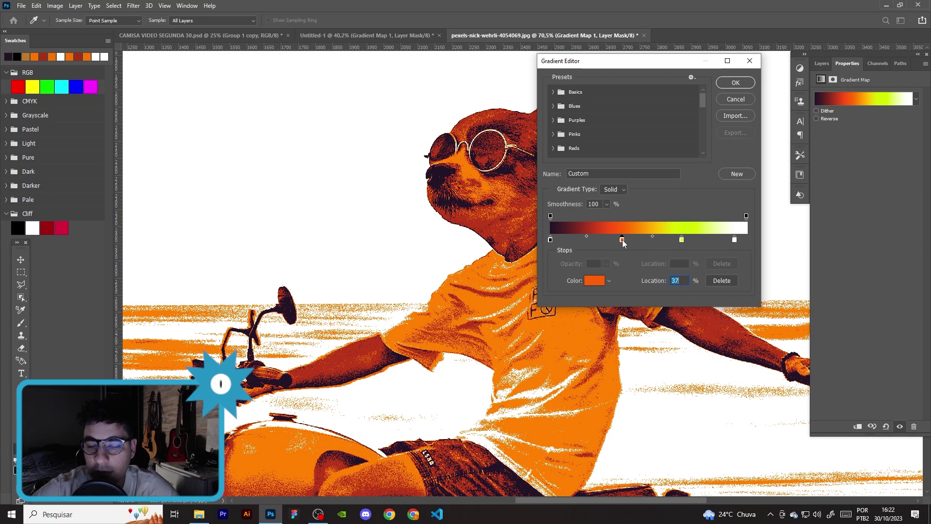
pyautogui.click(760, 320)
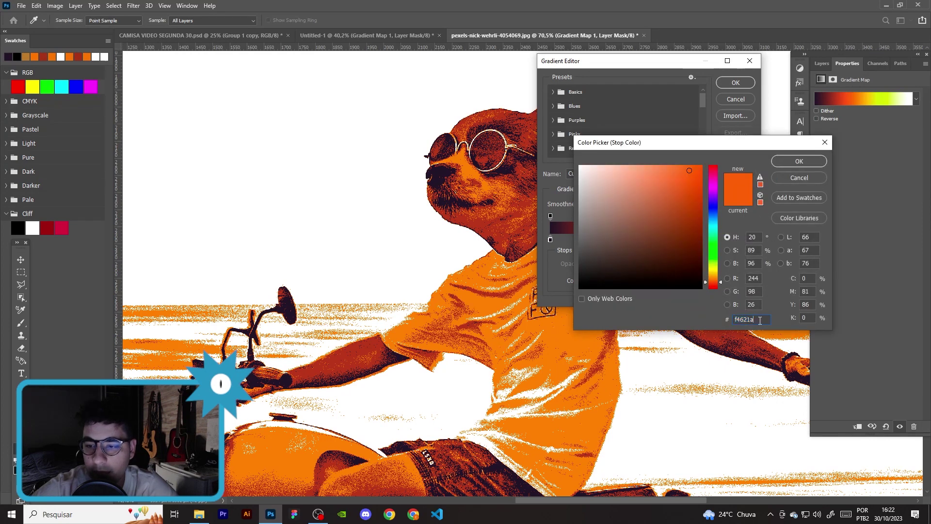
pyautogui.click(798, 161)
# - Set the third stop to yellow-green #dbfb03, keep the white stop at 94%, and confirm
pyautogui.doubleClick(681, 239)
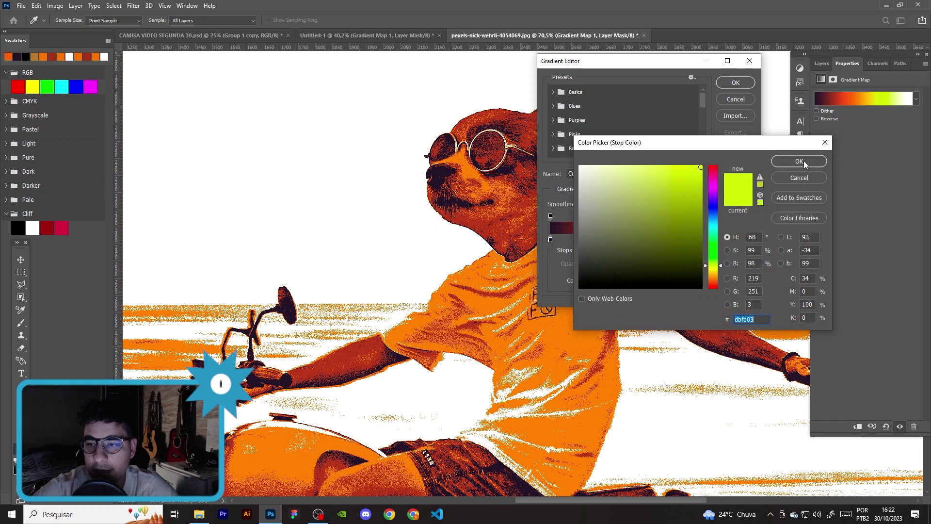
pyautogui.click(800, 162)
pyautogui.doubleClick(735, 239)
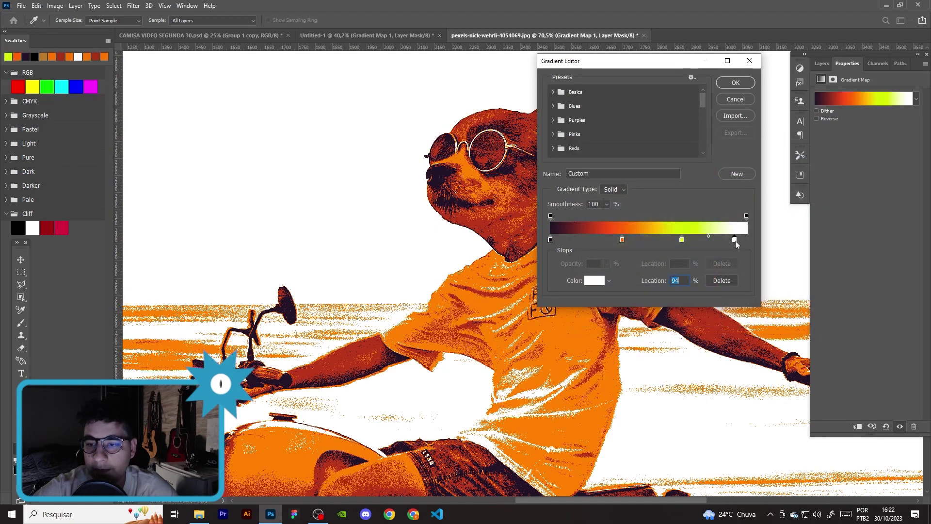
pyautogui.click(799, 165)
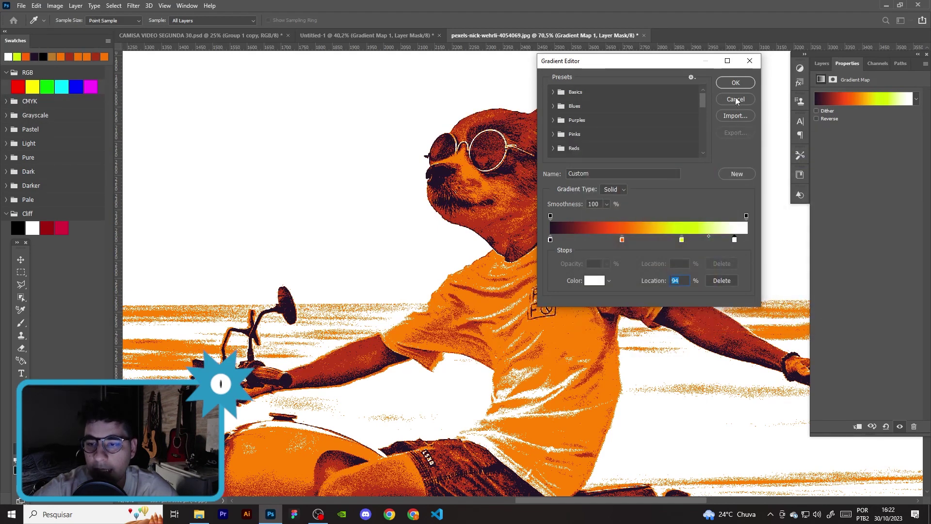
pyautogui.click(739, 82)
pyautogui.click(821, 64)
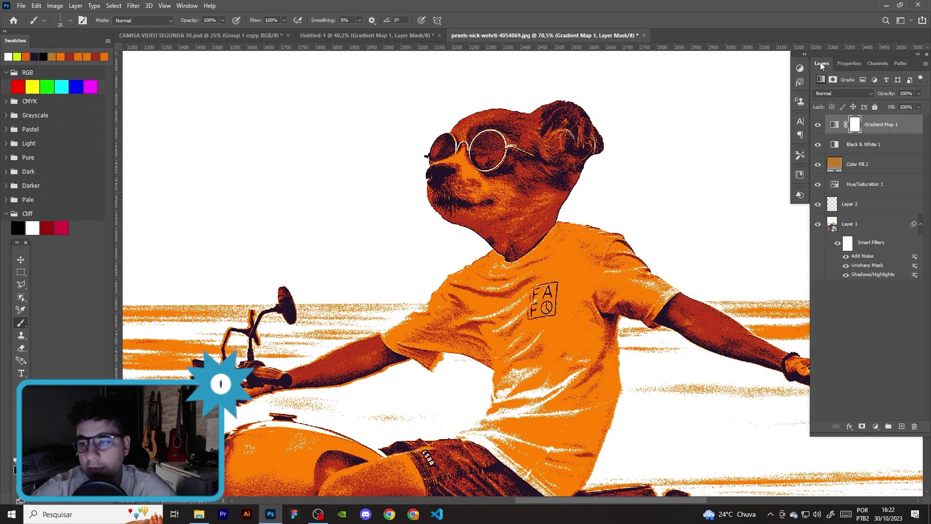
# - Replace Layer 2 with a new empty layer for the fur
pyautogui.click(865, 206)
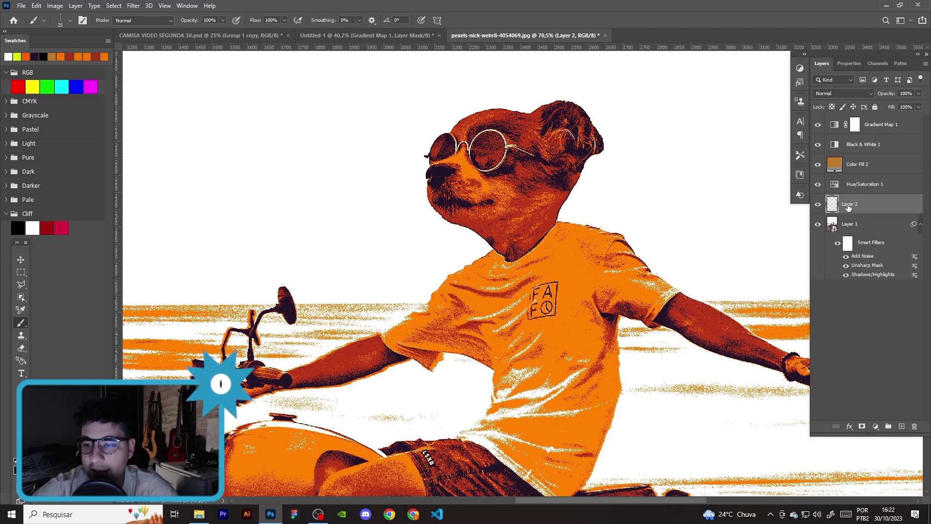
pyautogui.press('Delete')
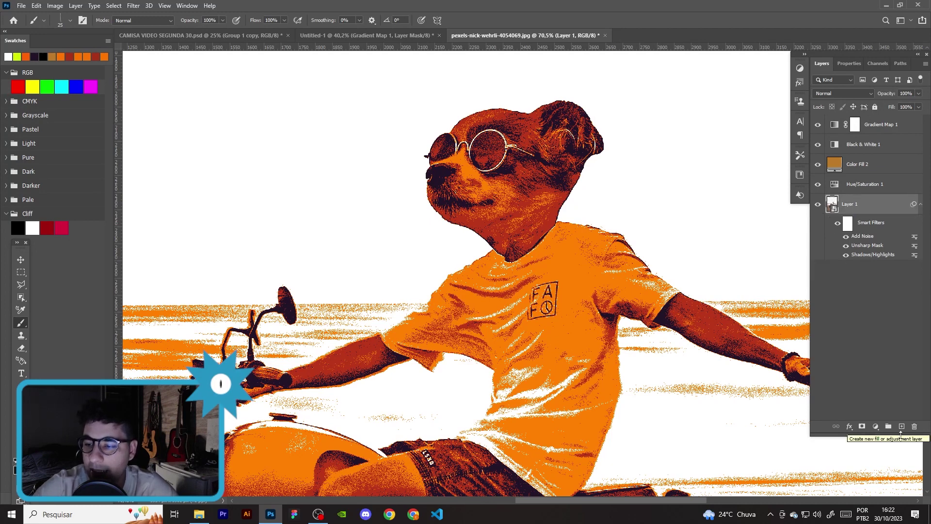
pyautogui.click(901, 426)
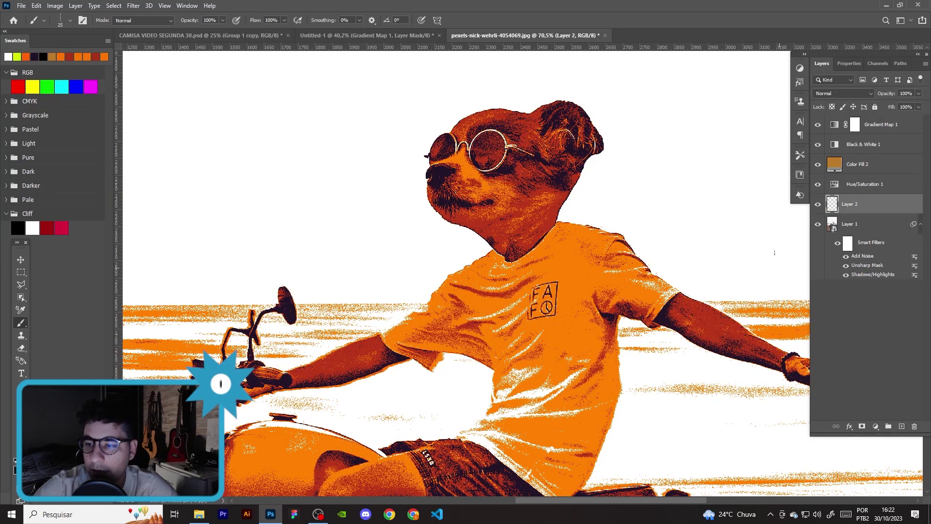
pyautogui.scroll(5, 548, 243)
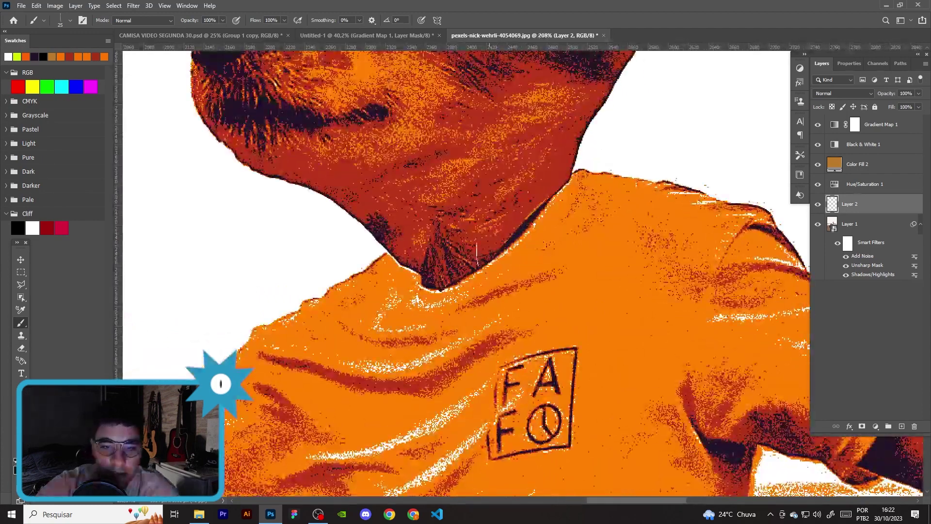
pyautogui.moveTo(410, 253); pyautogui.dragTo(409, 287)
pyautogui.hotkey('ctrl', 'z')
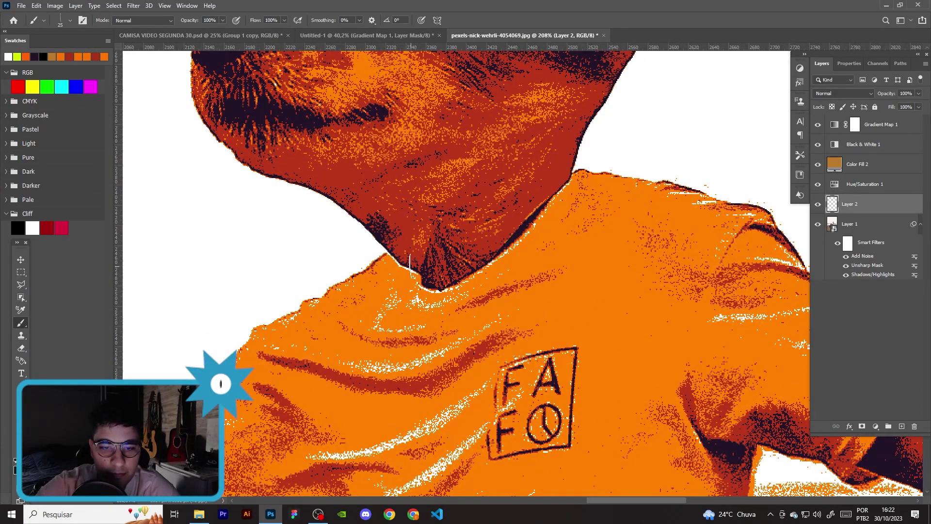
# - Paint dark fur strands along the chin edge with the 'pelo de barba' brush at size 10
pyautogui.click(71, 21)
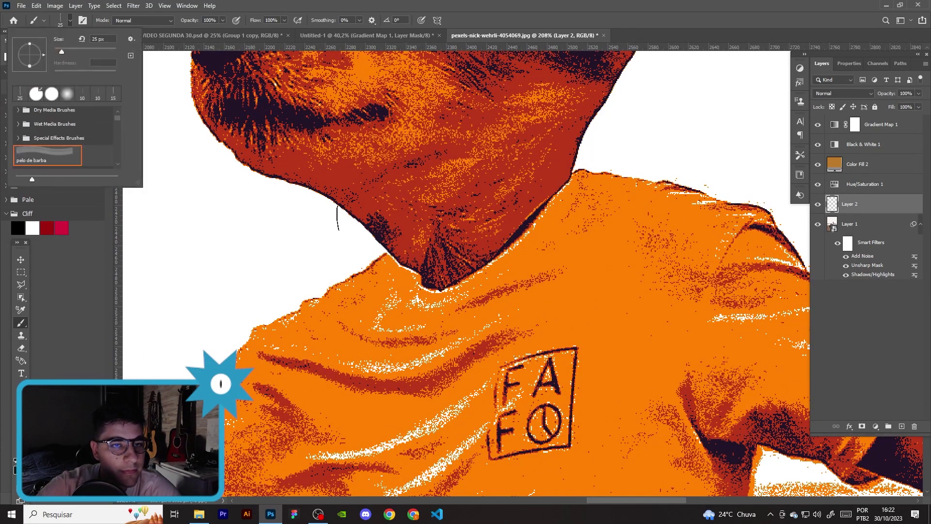
pyautogui.click(396, 257)
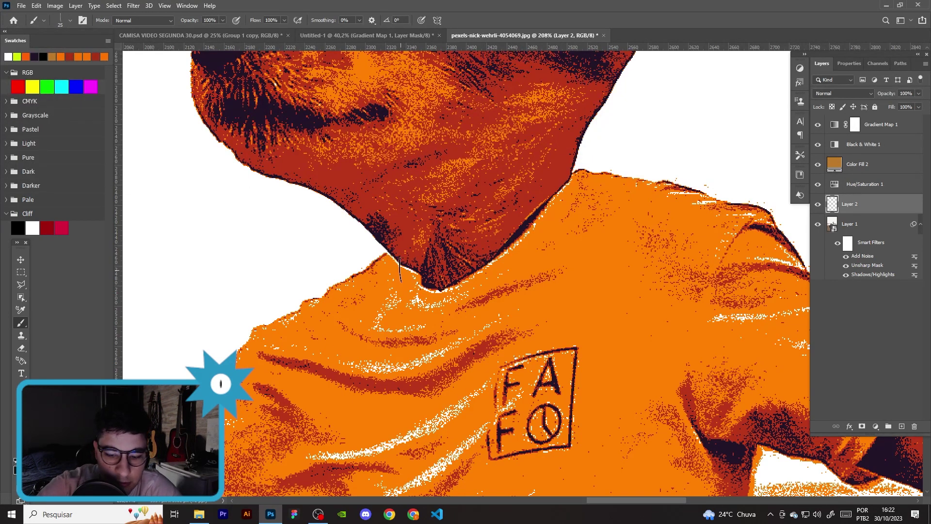
pyautogui.press('[')
pyautogui.press('[')
pyautogui.scroll(3, 400, 264)
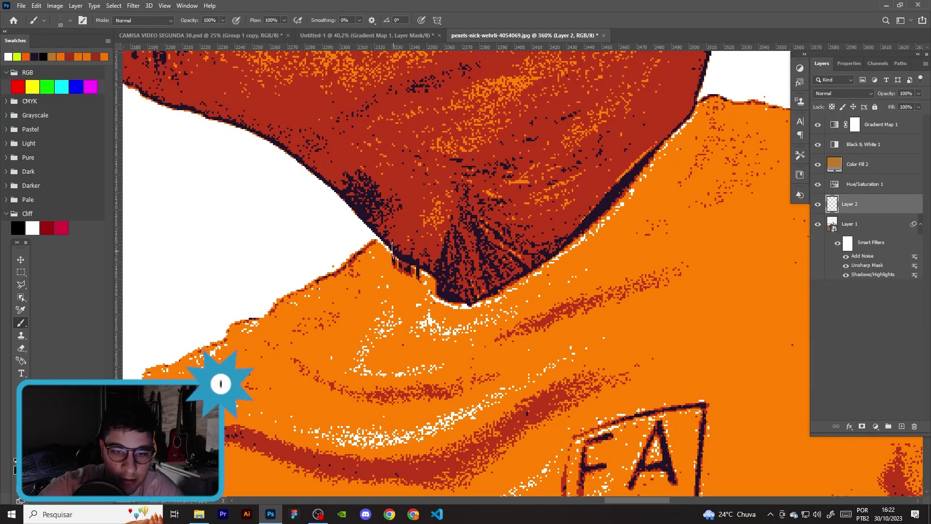
pyautogui.moveTo(378, 231); pyautogui.dragTo(373, 234)
pyautogui.moveTo(410, 279)
pyautogui.mouseDown()
pyautogui.moveTo(436, 293)
pyautogui.moveTo(486, 295)
pyautogui.mouseUp()
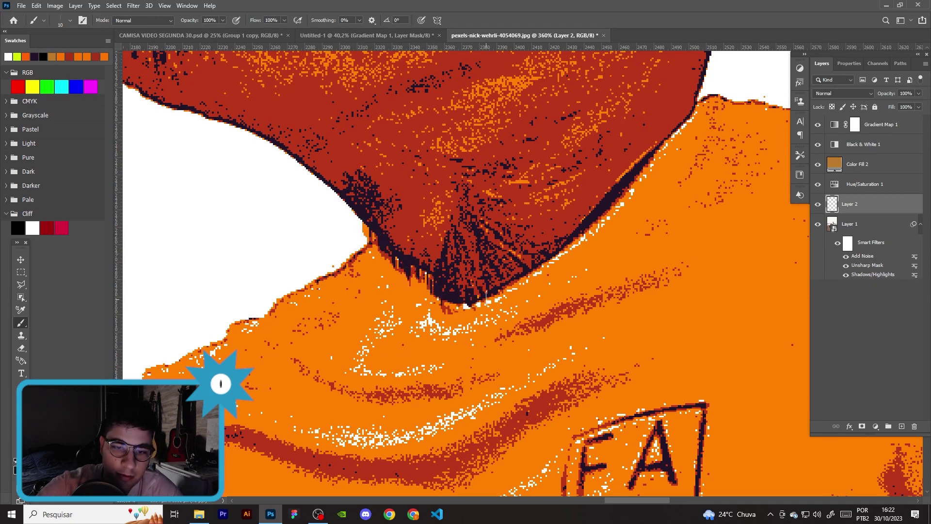
# - Sample a dark chin-fur colour and paint strands along the chin's bottom and left edges
pyautogui.press('i')
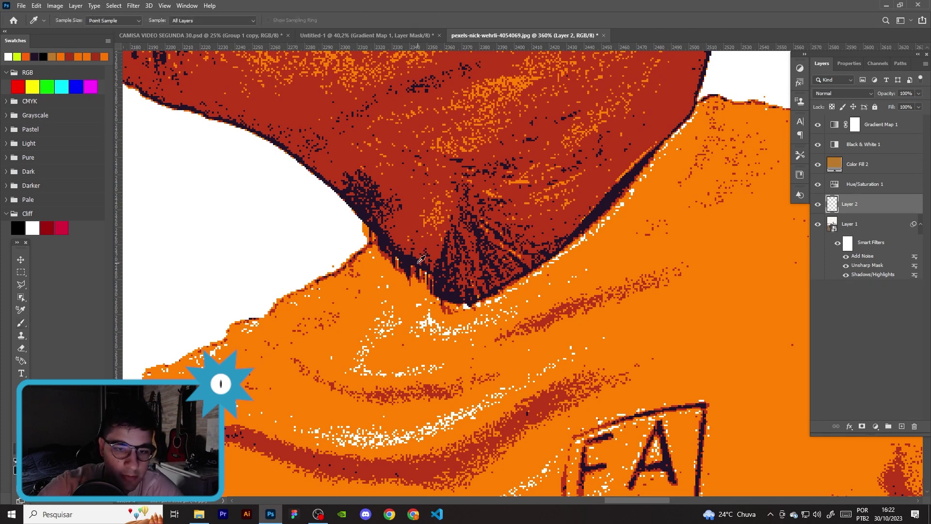
pyautogui.click(409, 257)
pyautogui.press('b')
pyautogui.moveTo(450, 303)
pyautogui.mouseDown()
pyautogui.moveTo(503, 289)
pyautogui.moveTo(448, 292)
pyautogui.mouseUp()
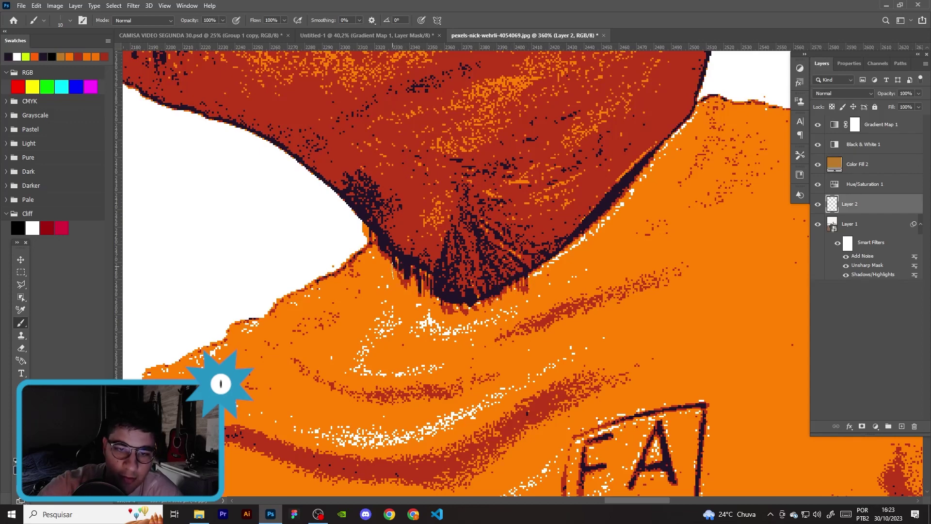
pyautogui.moveTo(374, 231); pyautogui.dragTo(352, 203)
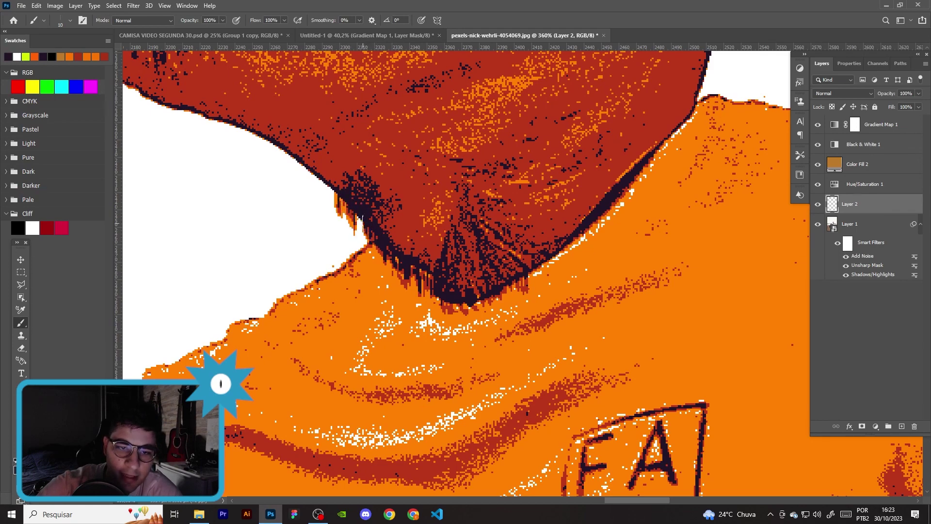
pyautogui.scroll(-3, 366, 227)
pyautogui.scroll(1, 374, 224)
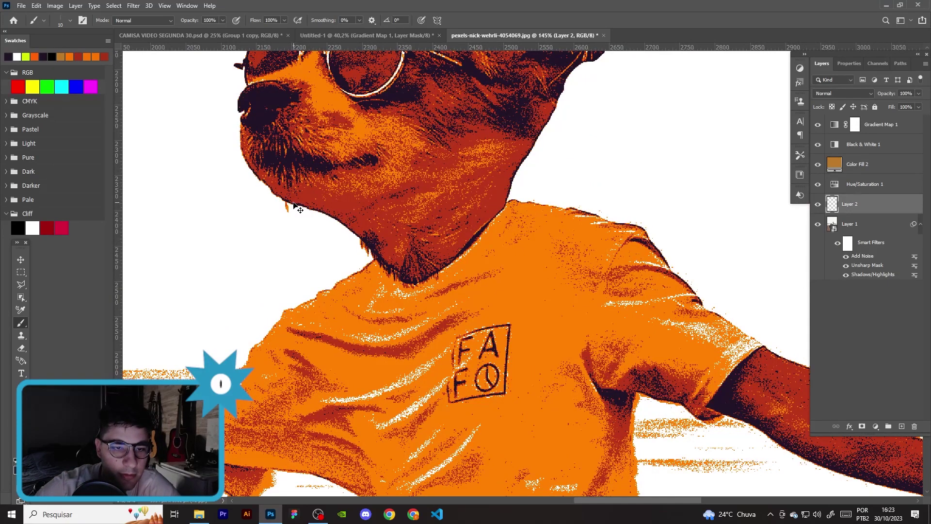
pyautogui.scroll(5, 297, 206)
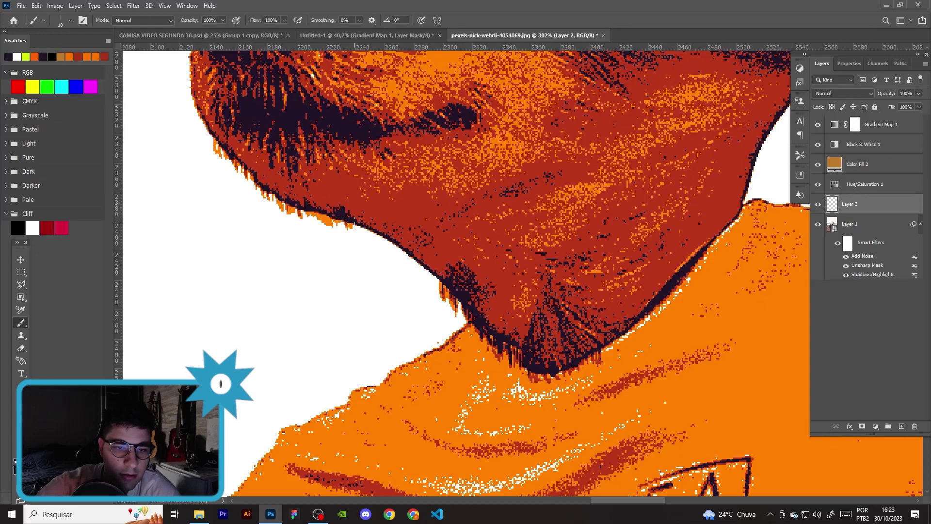
pyautogui.scroll(-3, 343, 223)
pyautogui.scroll(-2, 369, 233)
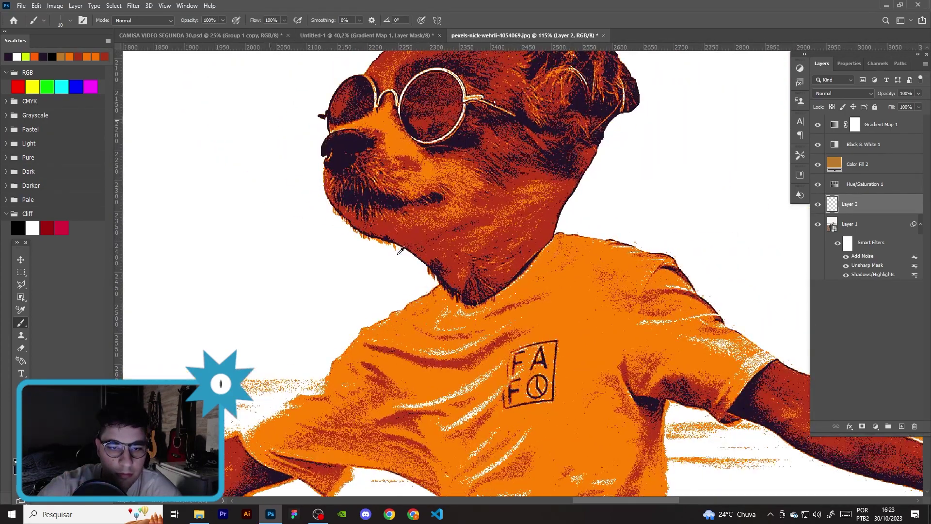
pyautogui.scroll(3, 398, 251)
pyautogui.scroll(2, 398, 250)
# - Sample darker reds from the fur and extend strands along the fur edge and lower chin
pyautogui.press('i')
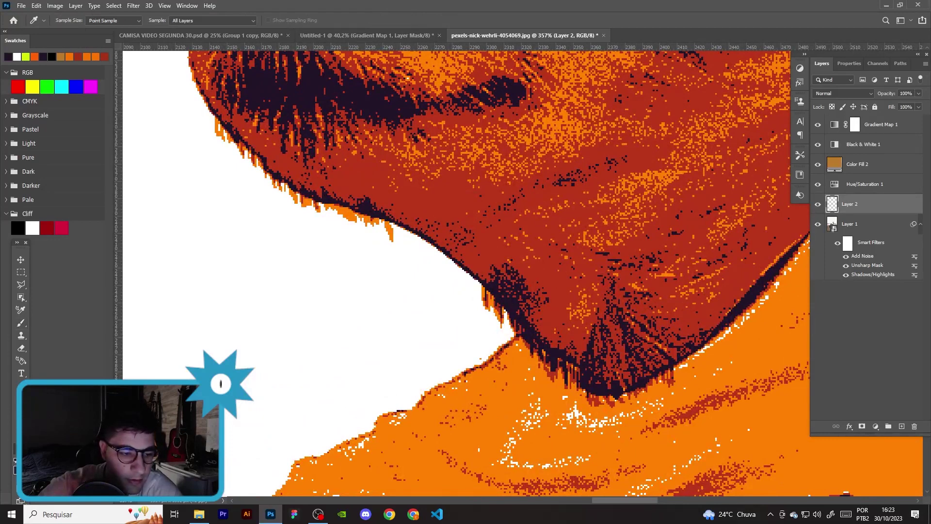
pyautogui.click(390, 190)
pyautogui.press('b')
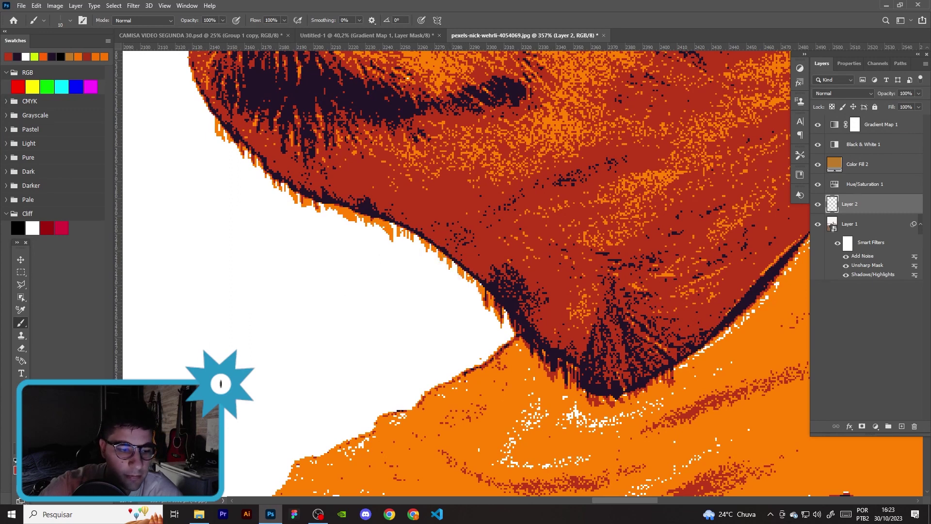
pyautogui.press('i')
pyautogui.click(327, 195)
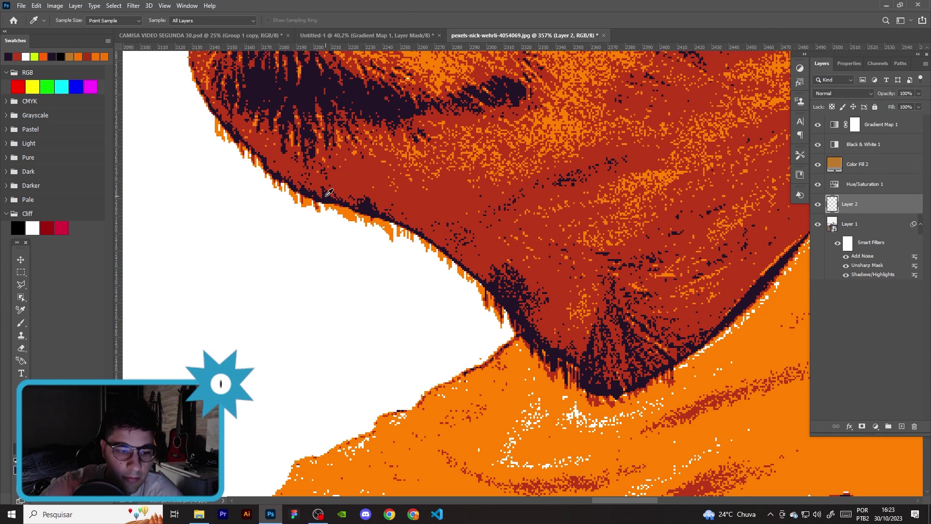
pyautogui.press('b')
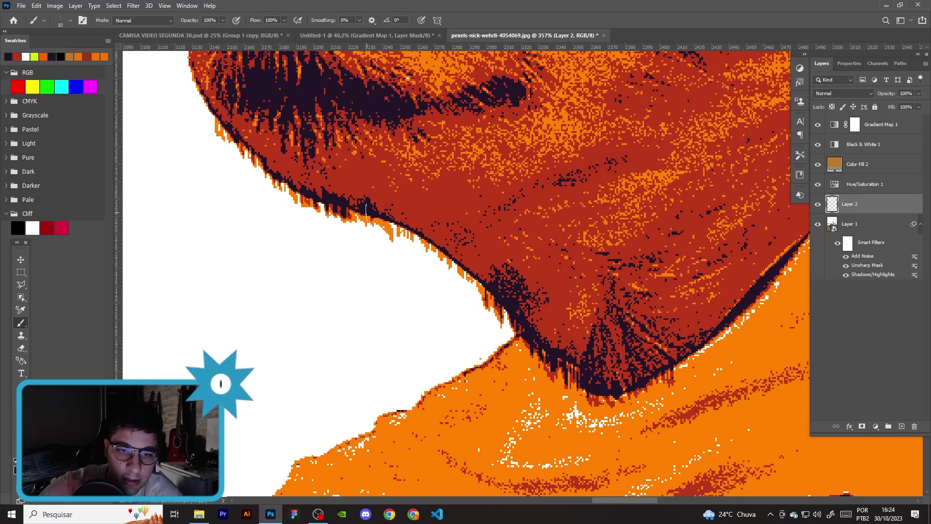
pyautogui.moveTo(376, 214); pyautogui.dragTo(401, 237)
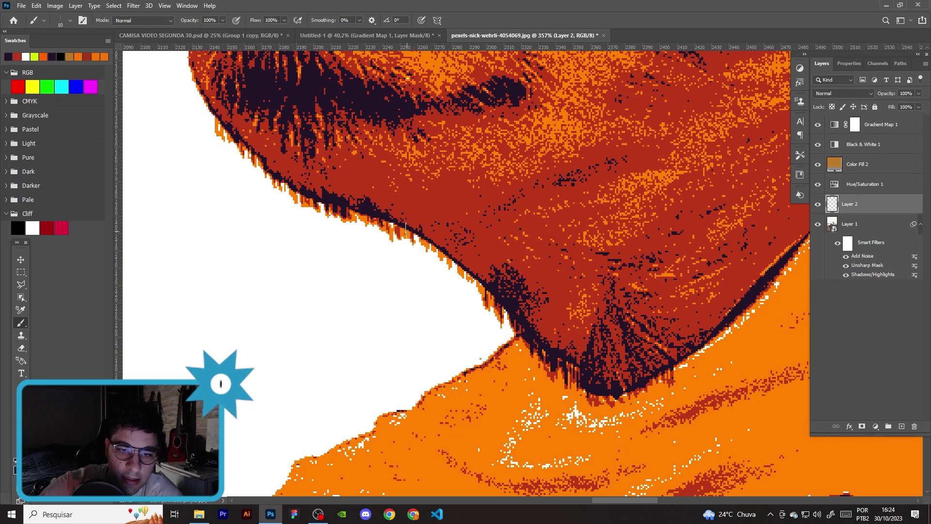
pyautogui.moveTo(443, 250)
pyautogui.mouseDown()
pyautogui.moveTo(533, 371)
pyautogui.moveTo(563, 391)
pyautogui.moveTo(640, 407)
pyautogui.mouseUp()
pyautogui.moveTo(652, 381); pyautogui.dragTo(657, 400)
pyautogui.scroll(-3, 657, 392)
pyautogui.scroll(-2, 582, 378)
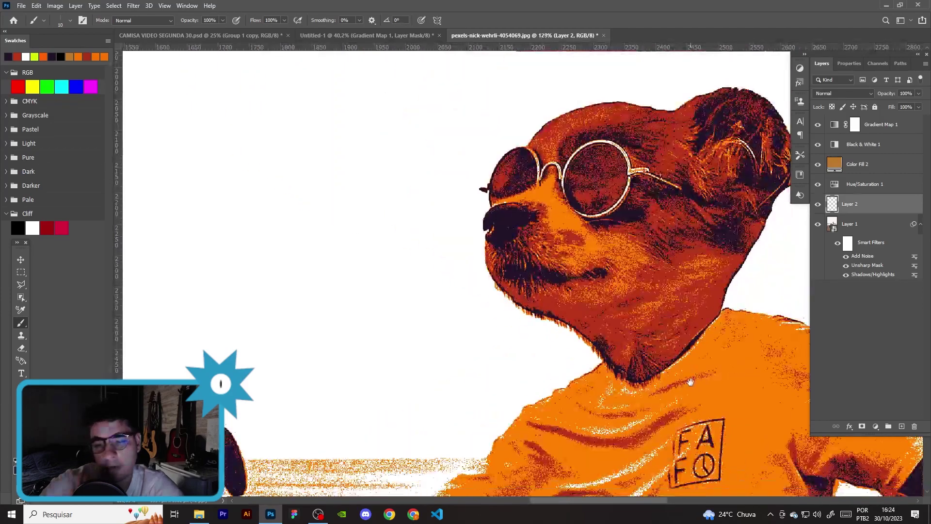
# - Paint more dark fur along the chin edge toward the right
pyautogui.scroll(-2, 480, 358)
pyautogui.scroll(2, 479, 359)
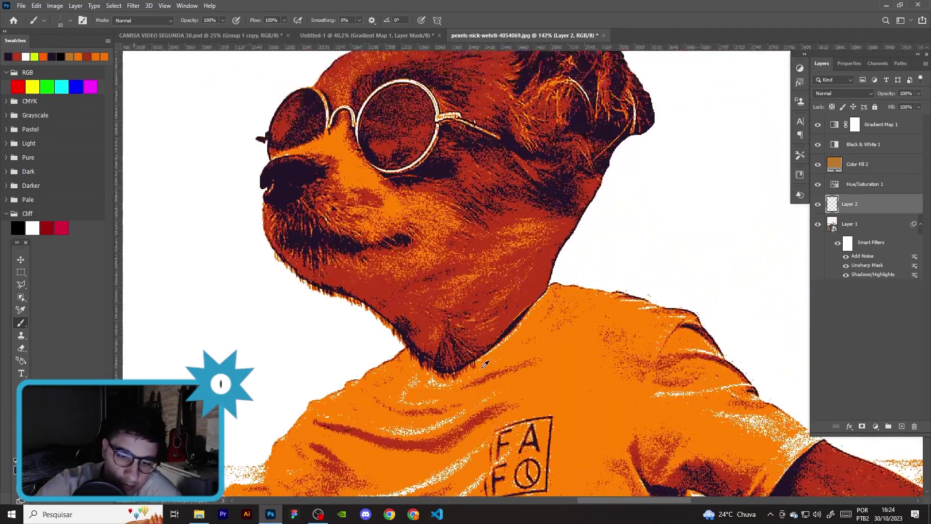
pyautogui.scroll(2, 479, 359)
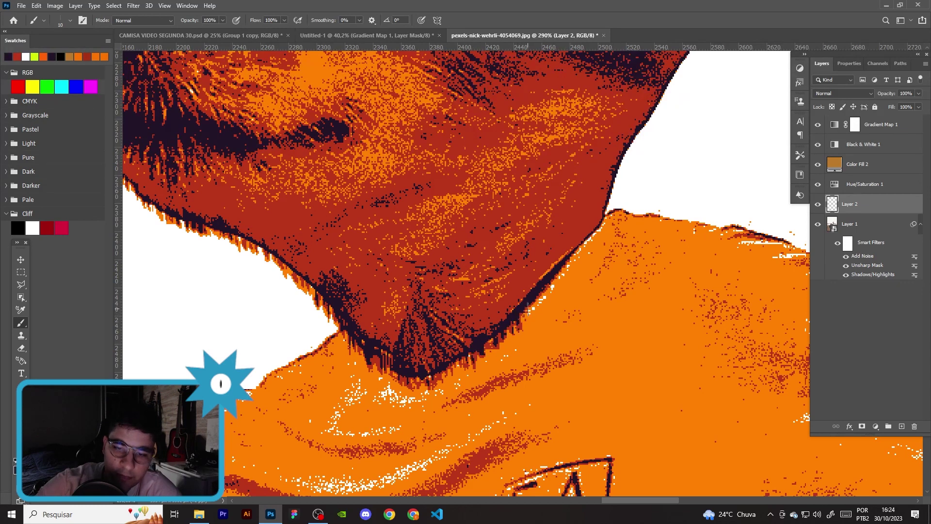
pyautogui.moveTo(527, 308); pyautogui.dragTo(552, 297)
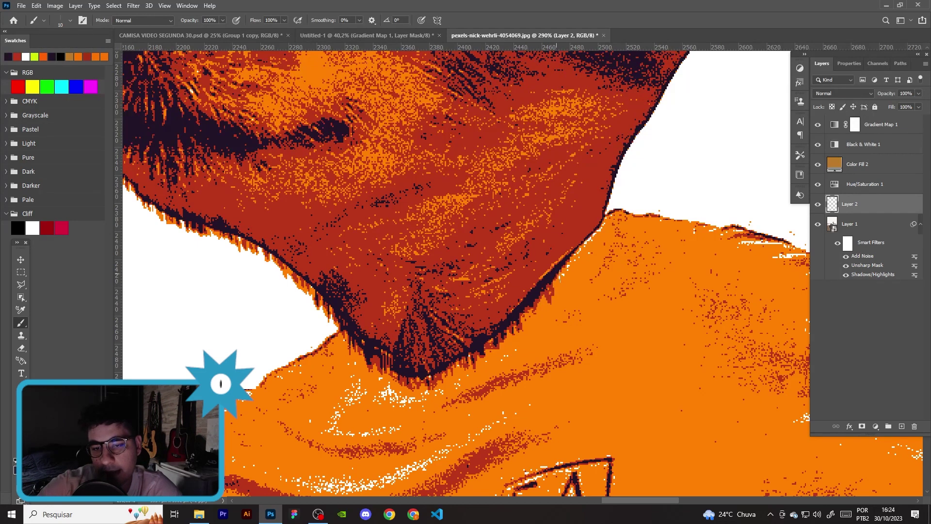
pyautogui.scroll(-2, 569, 174)
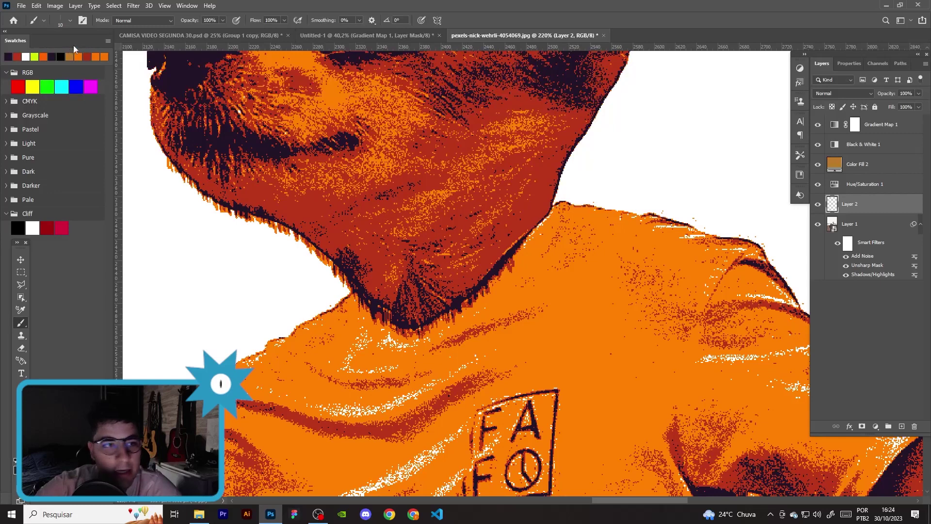
pyautogui.scroll(2, 460, 234)
# - Rotate the brush tip to 44° and paint angled fur streaks along the chin's right edge
pyautogui.click(70, 20)
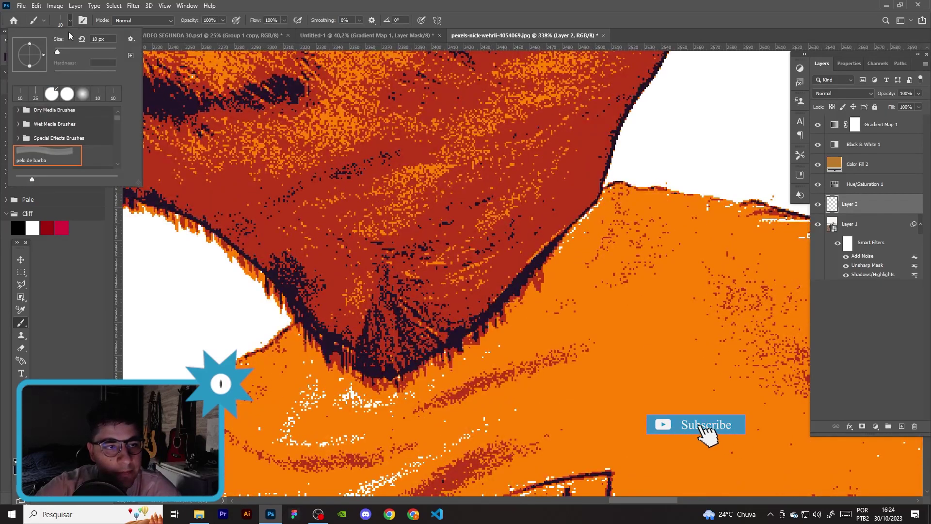
pyautogui.moveTo(42, 49); pyautogui.dragTo(39, 46)
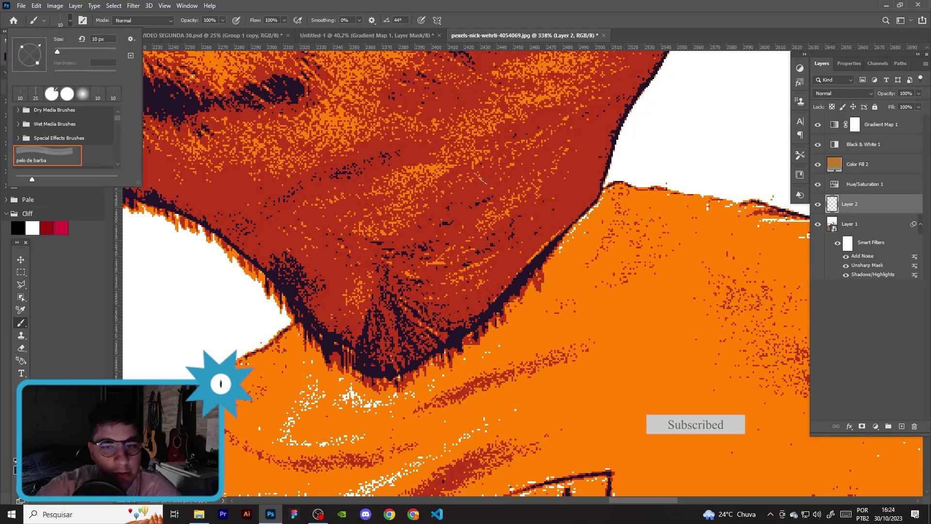
pyautogui.press('Return')
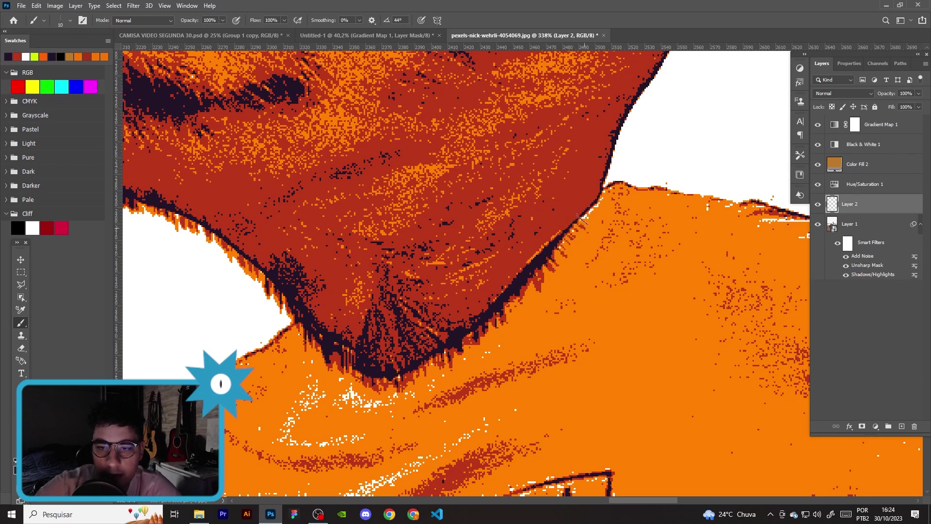
pyautogui.moveTo(590, 207); pyautogui.dragTo(577, 226)
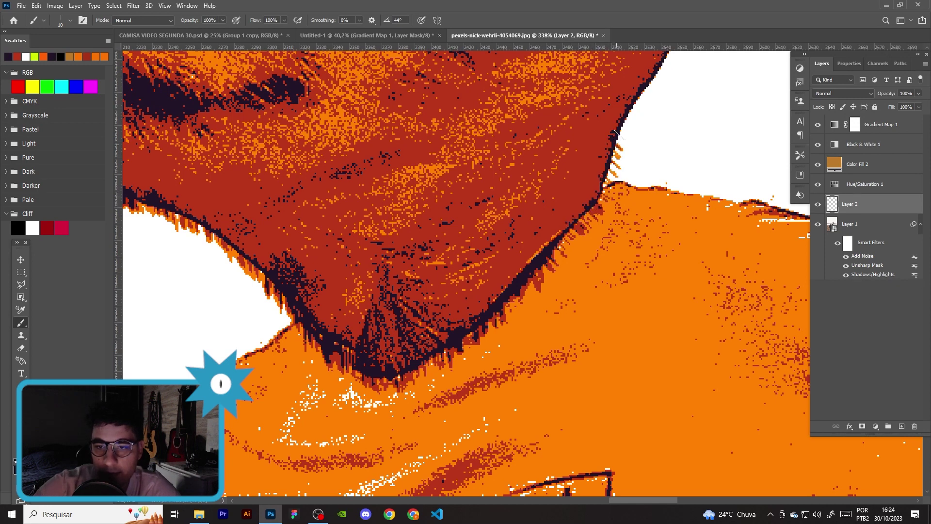
pyautogui.keyDown('alt'); pyautogui.scroll(-3, 631, 103); pyautogui.keyUp('alt')
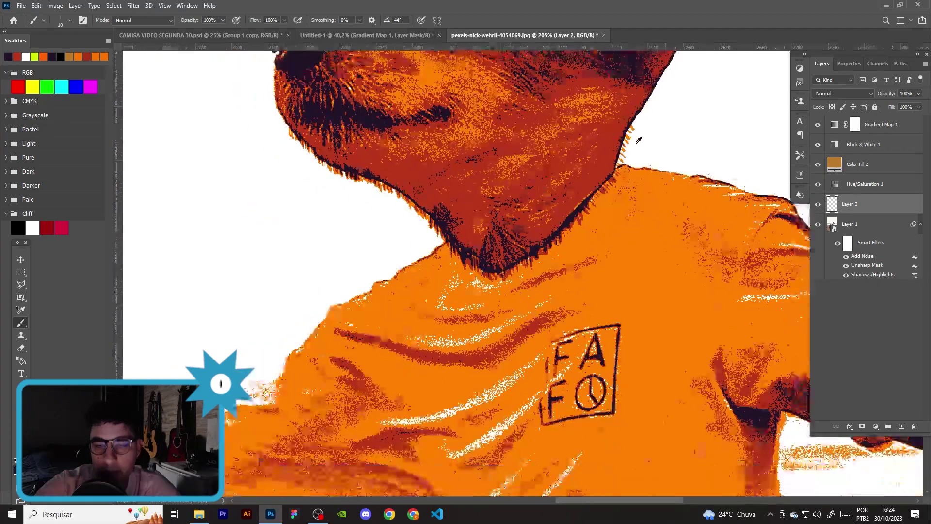
pyautogui.keyDown('alt'); pyautogui.scroll(-3, 630, 103); pyautogui.keyUp('alt')
pyautogui.keyDown('alt'); pyautogui.scroll(-2, 631, 102); pyautogui.keyUp('alt')
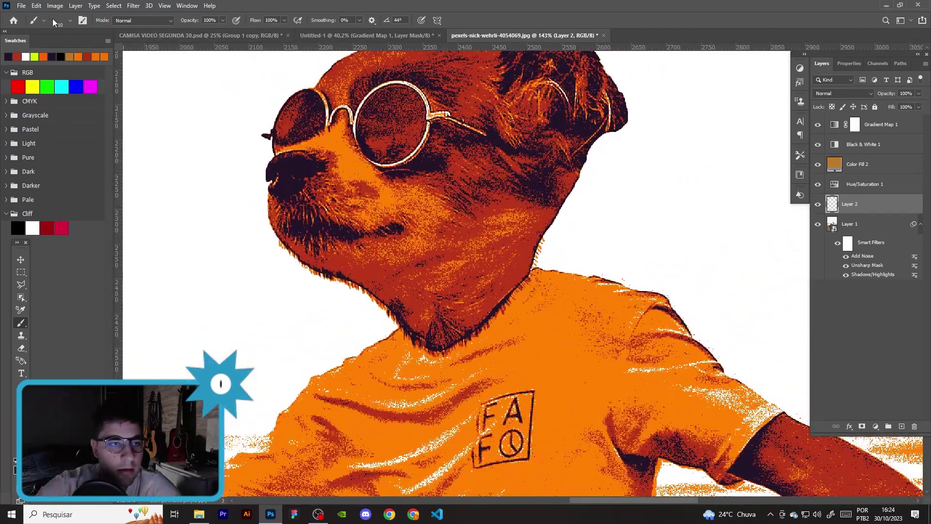
# - Set the brush angle to 11° and paint orange fur strokes along the upper neck edge
pyautogui.click(70, 21)
pyautogui.moveTo(46, 63); pyautogui.dragTo(44, 64)
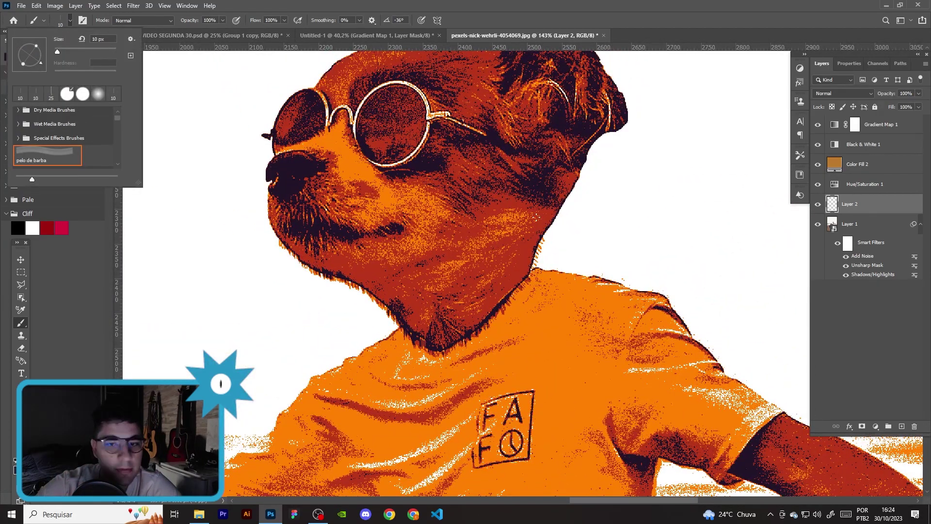
pyautogui.scroll(3, 572, 232)
pyautogui.scroll(3, 572, 233)
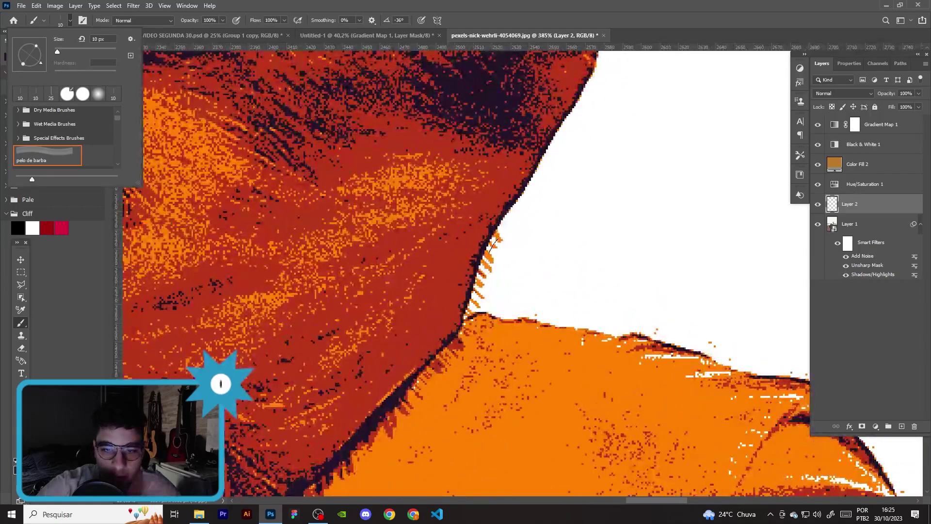
pyautogui.moveTo(43, 57); pyautogui.dragTo(43, 52)
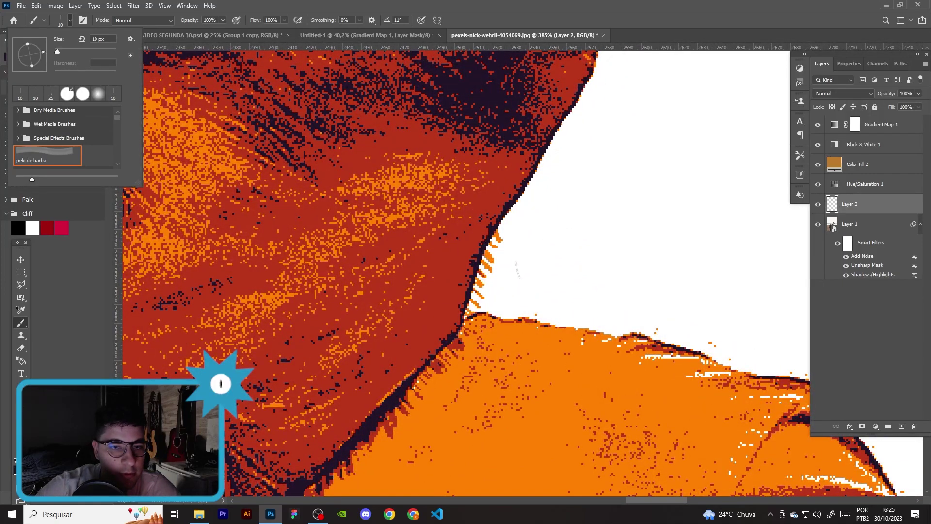
pyautogui.click(493, 248)
pyautogui.moveTo(486, 266); pyautogui.dragTo(505, 206)
pyautogui.scroll(3, 503, 213)
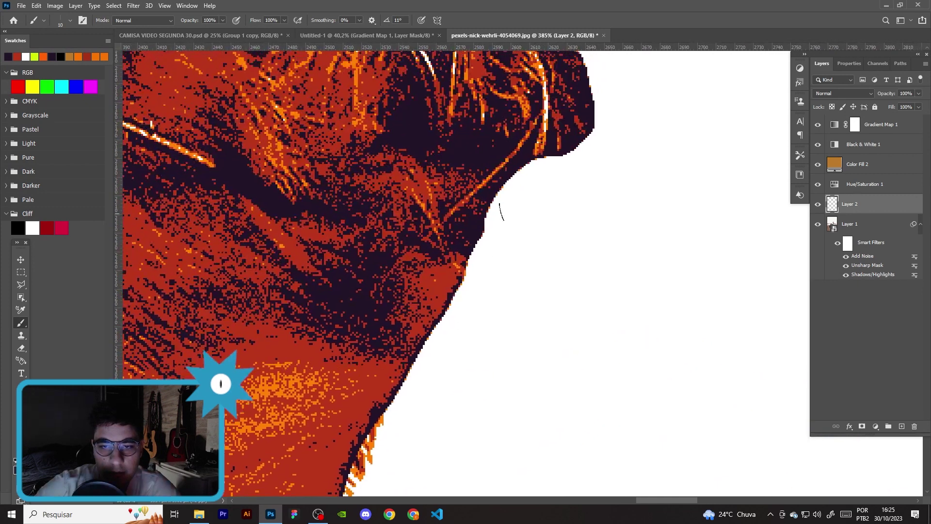
pyautogui.moveTo(500, 206)
pyautogui.mouseDown()
pyautogui.moveTo(500, 179)
pyautogui.moveTo(519, 172)
pyautogui.moveTo(498, 177)
pyautogui.moveTo(540, 145)
pyautogui.moveTo(556, 151)
pyautogui.mouseUp()
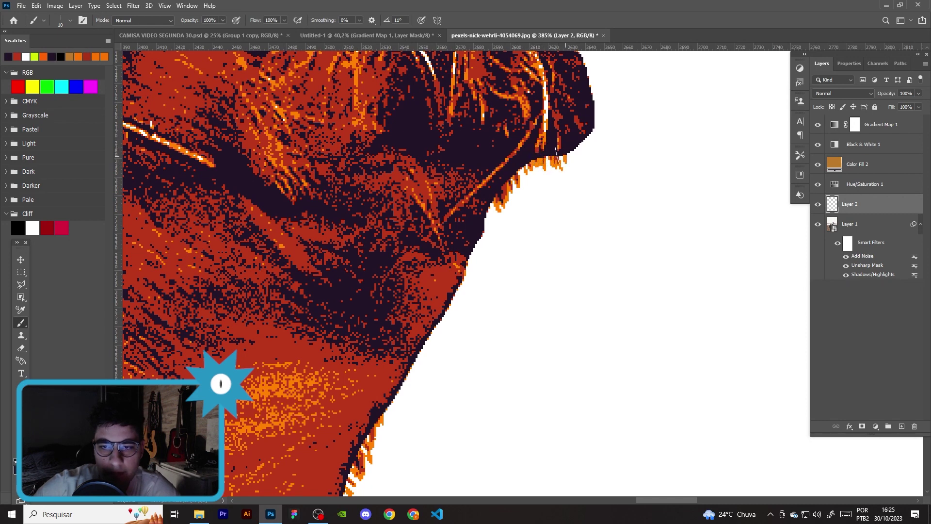
# - Continue short orange fur strokes down the neck edge toward the chest
pyautogui.moveTo(480, 251); pyautogui.dragTo(479, 239)
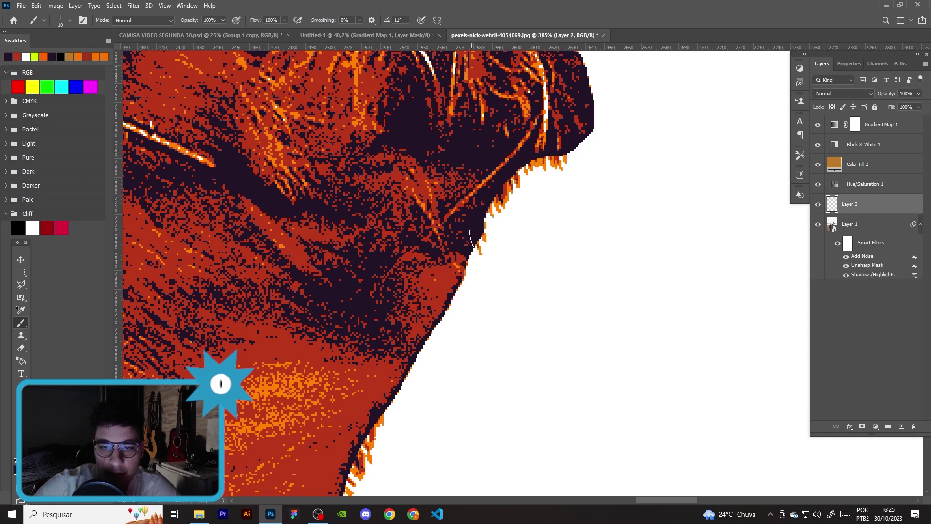
pyautogui.moveTo(466, 273); pyautogui.dragTo(469, 258)
pyautogui.moveTo(458, 290); pyautogui.dragTo(460, 276)
pyautogui.moveTo(449, 308); pyautogui.dragTo(452, 293)
pyautogui.moveTo(441, 324); pyautogui.dragTo(444, 311)
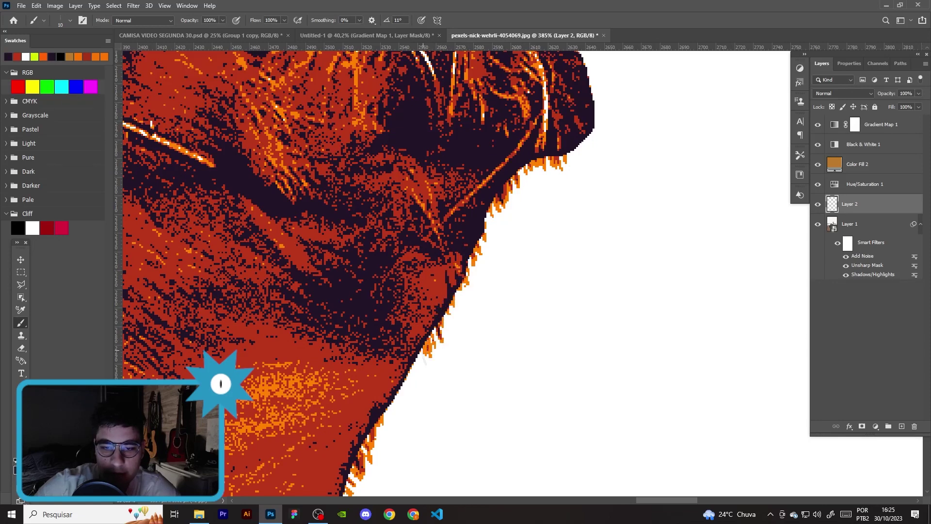
pyautogui.moveTo(417, 360); pyautogui.dragTo(401, 376)
pyautogui.moveTo(393, 407); pyautogui.dragTo(392, 393)
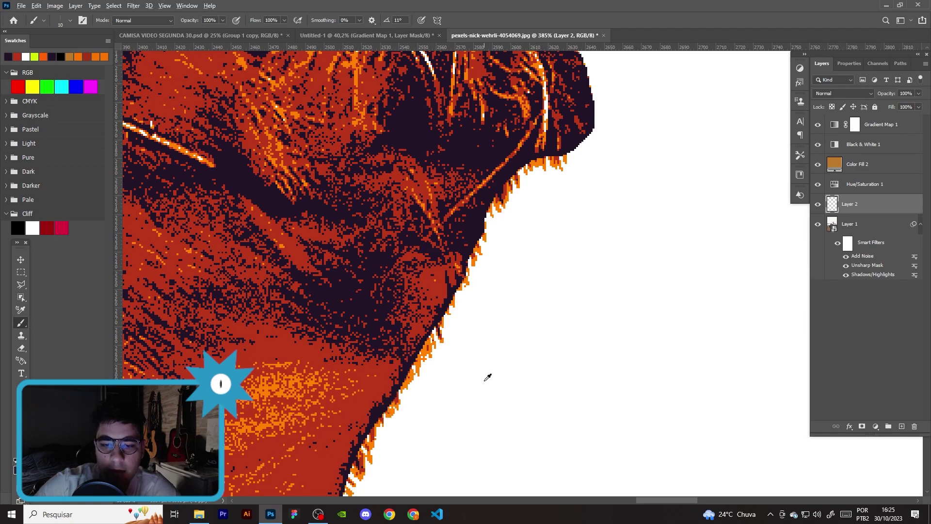
pyautogui.scroll(-5, 488, 378)
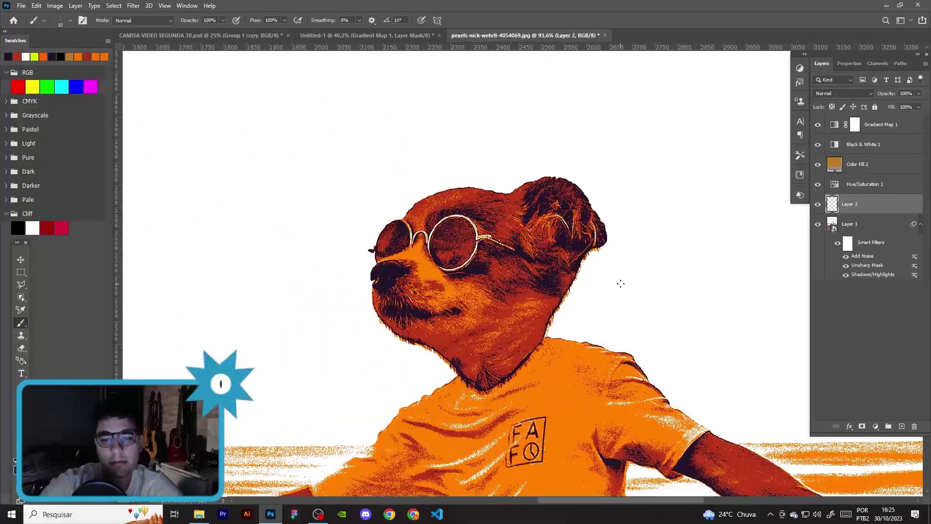
# - Zoom out and back in to review the fur retouching around the dog's head
pyautogui.scroll(-1, 620, 283)
pyautogui.scroll(-1, 668, 312)
pyautogui.scroll(-1, 553, 260)
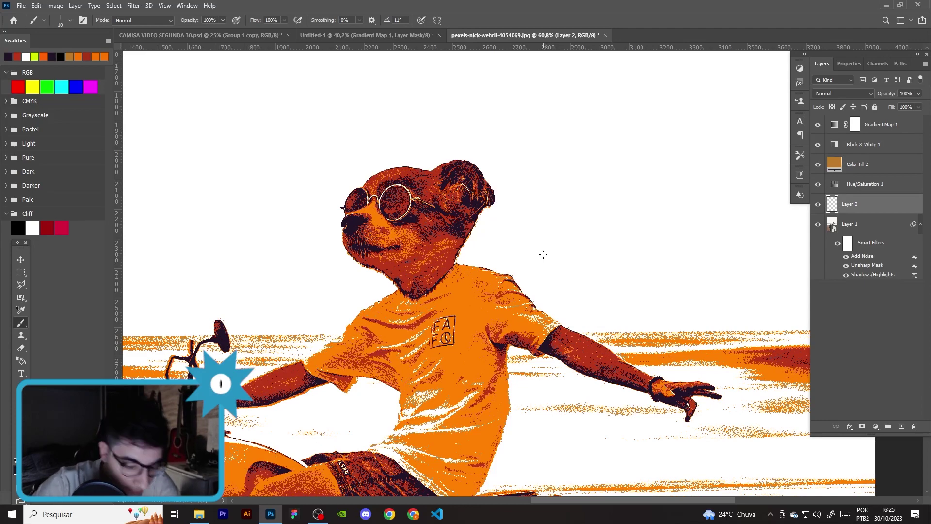
pyautogui.scroll(2, 431, 291)
pyautogui.scroll(1, 430, 291)
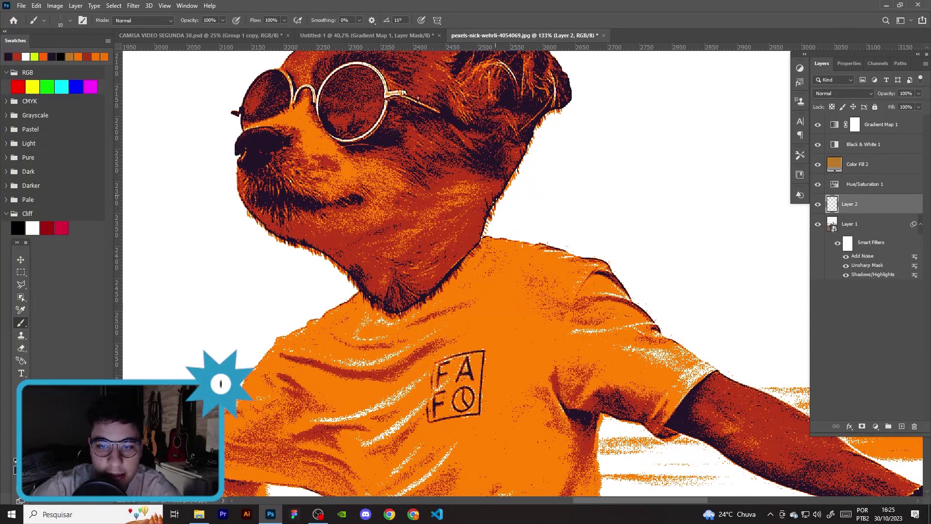
pyautogui.scroll(1, 511, 187)
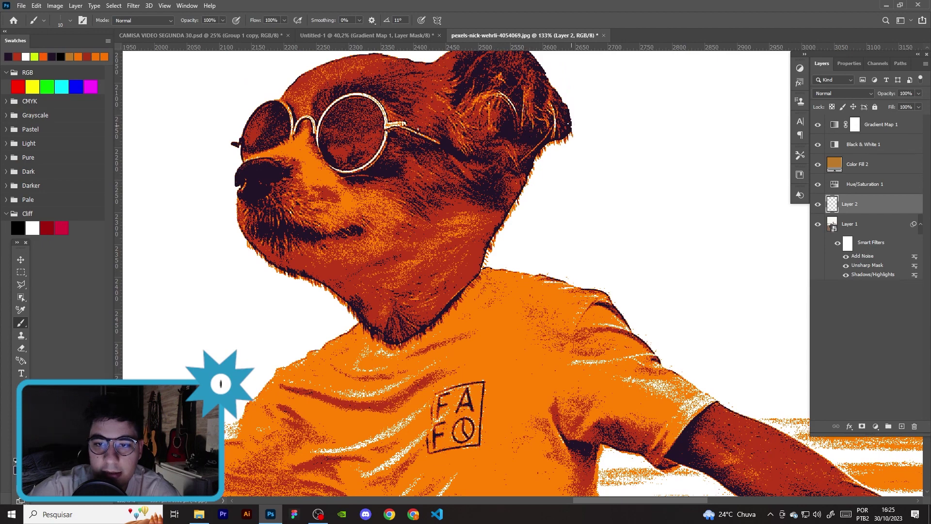
pyautogui.scroll(-2, 570, 149)
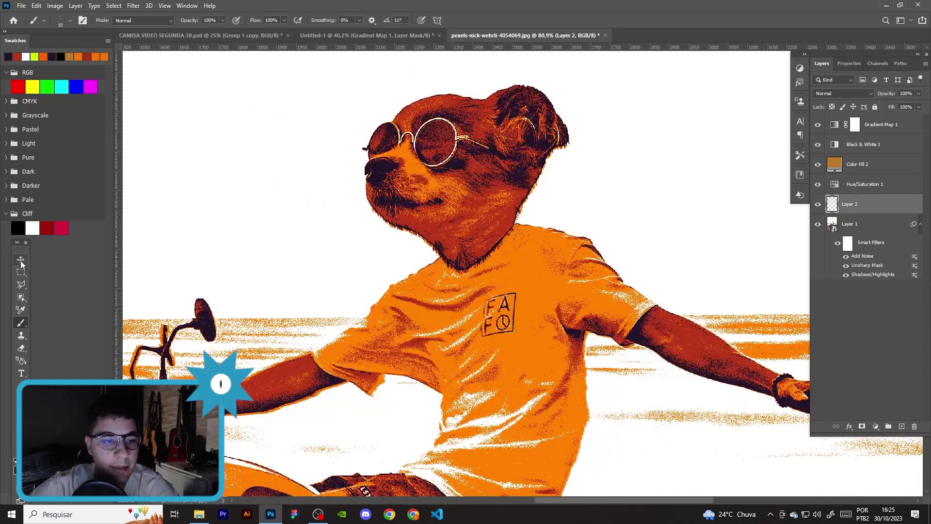
# - With the Move tool active, recentre the dog rider and switch to the poster document
pyautogui.press('v')
pyautogui.scroll(-2, 655, 218)
pyautogui.scroll(-1, 654, 218)
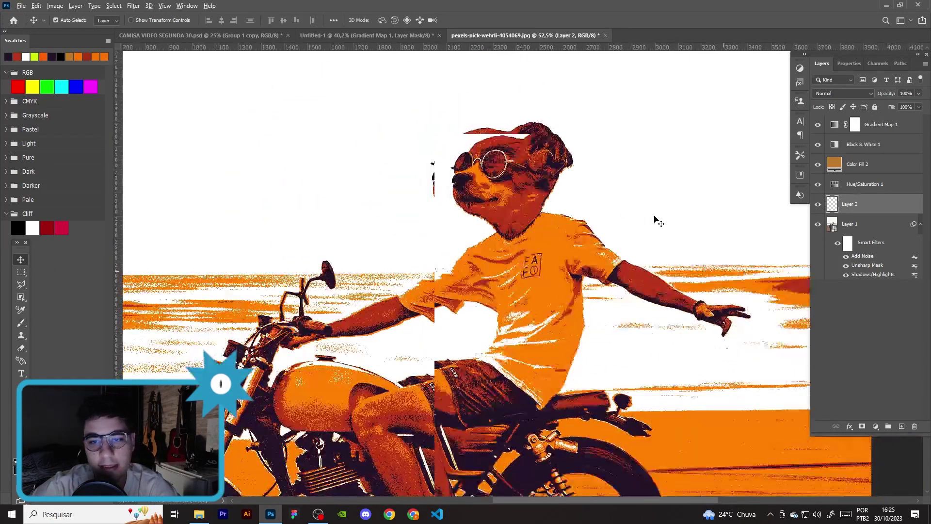
pyautogui.scroll(-2, 656, 221)
pyautogui.moveTo(654, 214); pyautogui.dragTo(575, 187)
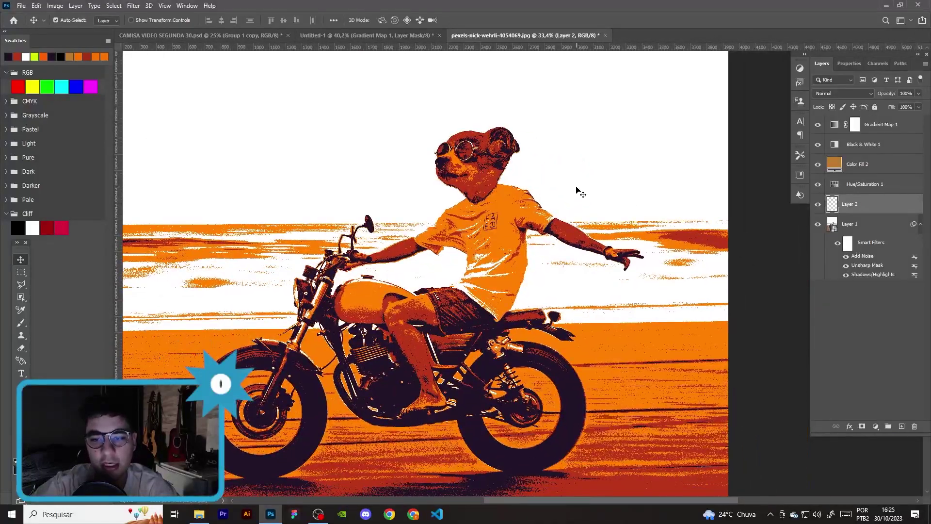
pyautogui.hotkey('ctrl', 'Tab')
pyautogui.scroll(2, 508, 213)
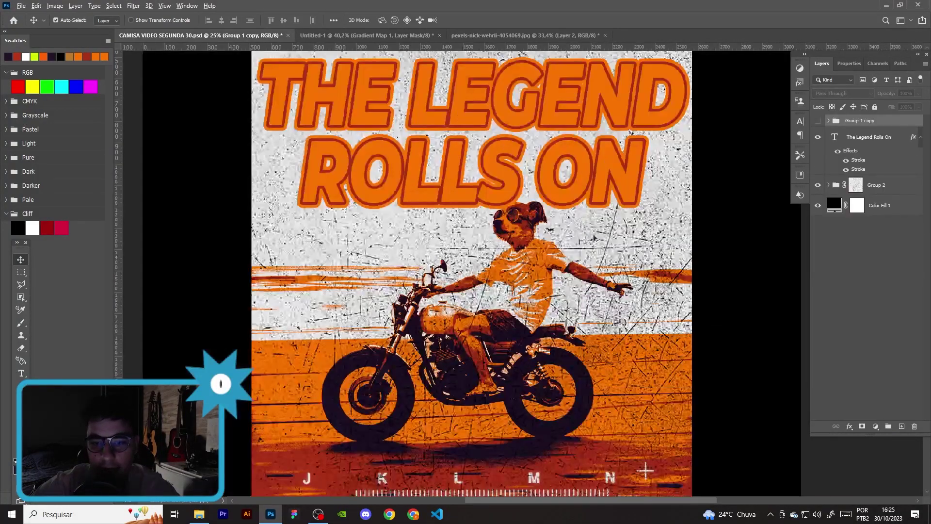
# - Fit the whole poster in the window and expand Group 2 to inspect its film texture
pyautogui.scroll(2, 508, 213)
pyautogui.scroll(4, 508, 214)
pyautogui.scroll(5, 514, 212)
pyautogui.scroll(2, 519, 211)
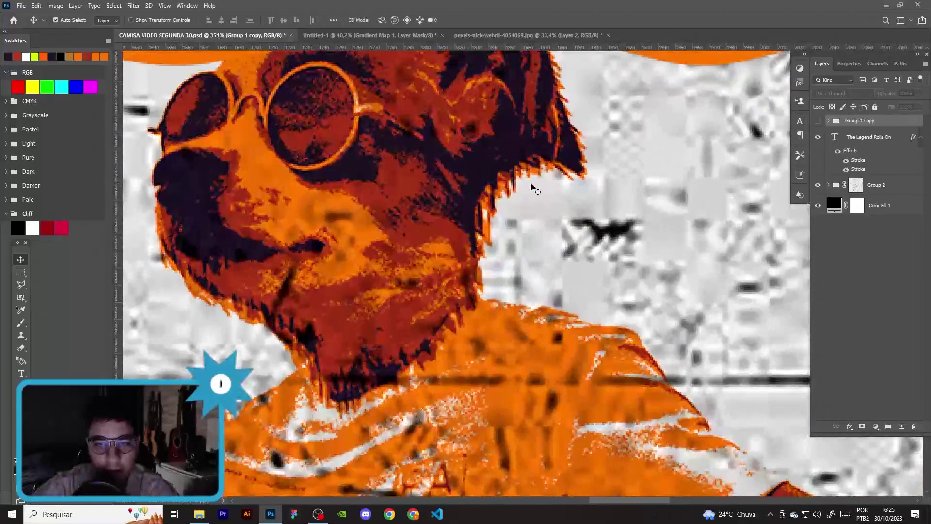
pyautogui.scroll(2, 529, 194)
pyautogui.scroll(1, 533, 189)
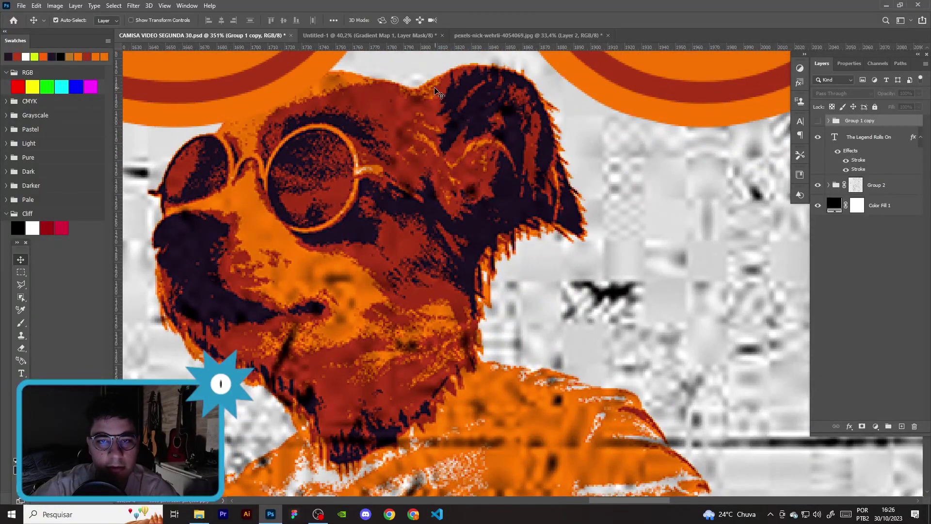
pyautogui.scroll(-5, 385, 179)
pyautogui.scroll(-2, 374, 218)
pyautogui.scroll(-2, 361, 272)
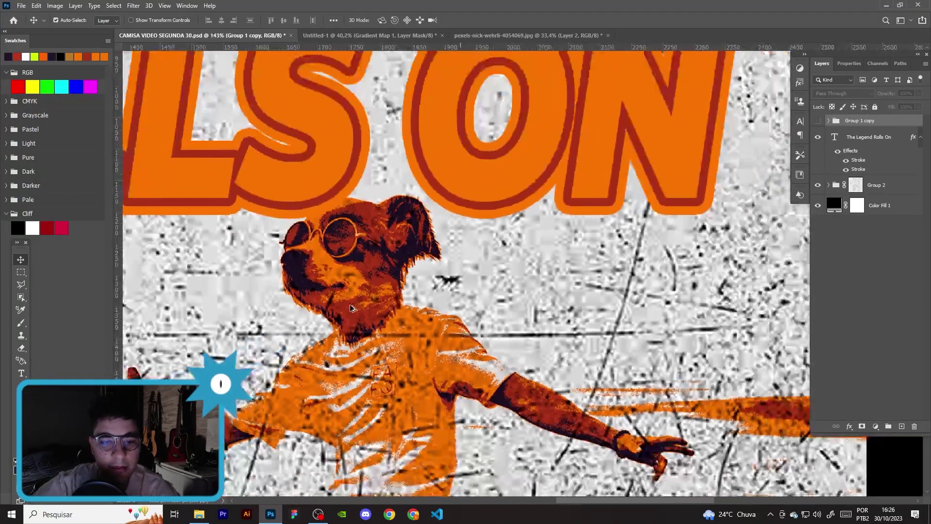
pyautogui.scroll(-1, 352, 307)
pyautogui.scroll(-2, 352, 308)
pyautogui.scroll(-2, 352, 307)
pyautogui.scroll(-2, 352, 308)
pyautogui.scroll(-2, 352, 307)
pyautogui.hotkey('ctrl', '0')
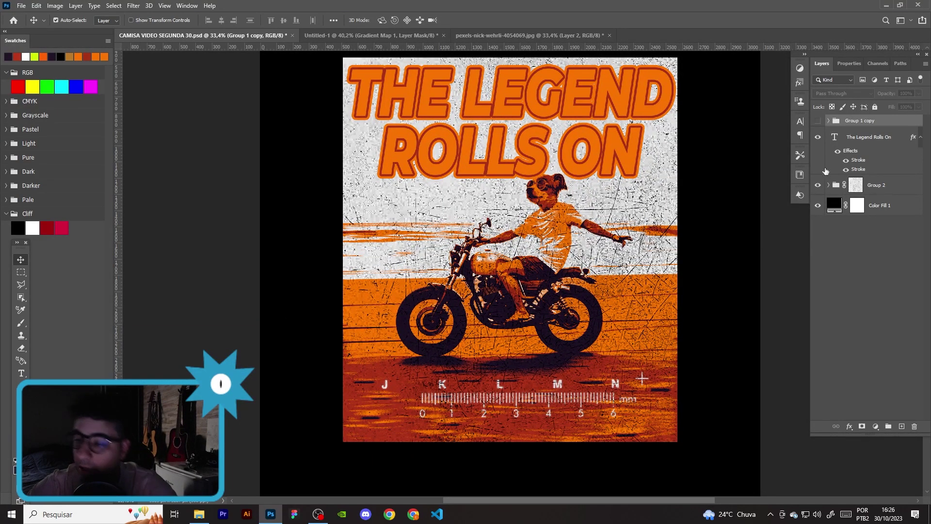
pyautogui.click(832, 185)
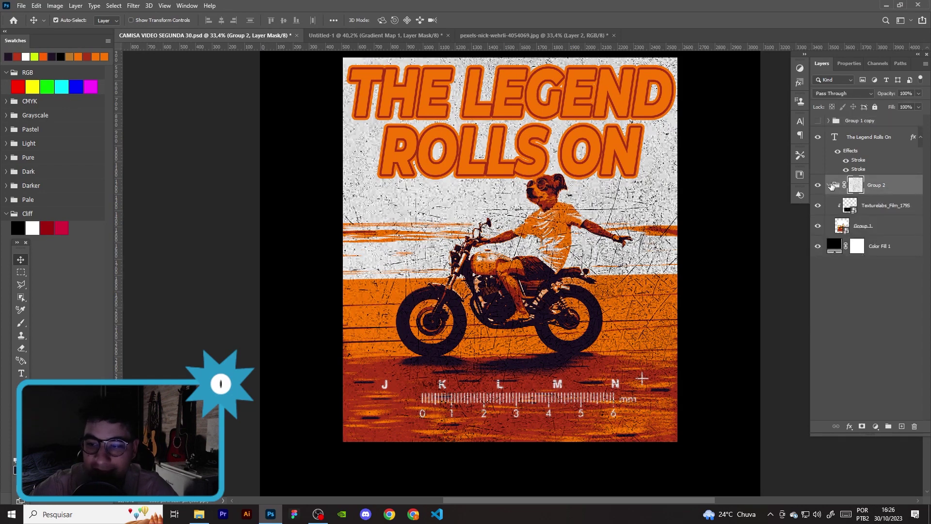
# - In the pexels dog photo, select Gradient Map 1 through Layer 1 and open their context menu
pyautogui.click(393, 36)
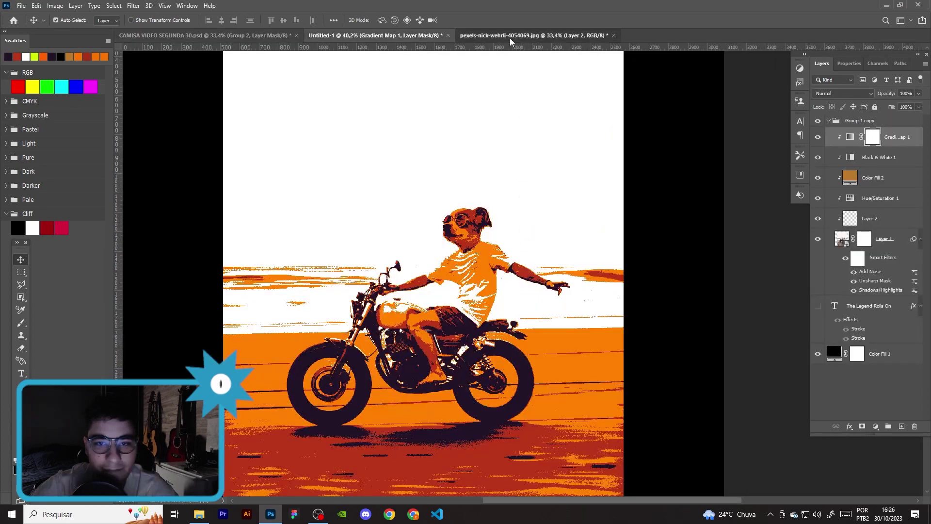
pyautogui.click(510, 37)
pyautogui.scroll(-3, 623, 252)
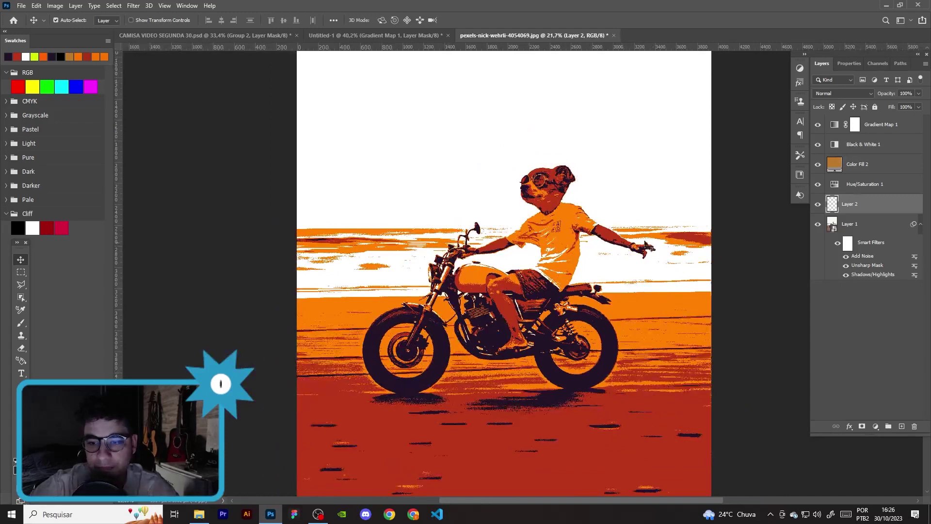
pyautogui.scroll(-3, 611, 254)
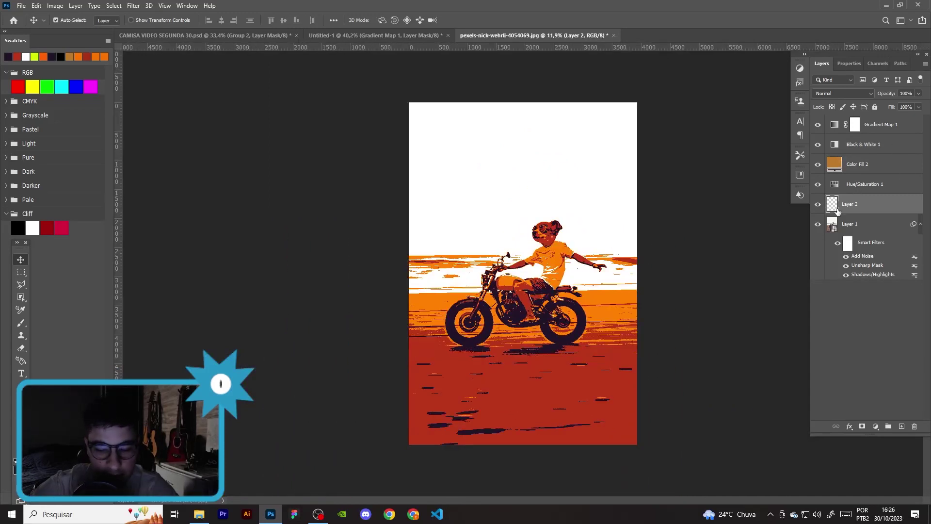
pyautogui.click(869, 125)
pyautogui.keyDown('shift'); pyautogui.click(860, 223); pyautogui.keyUp('shift')
pyautogui.rightClick(865, 224)
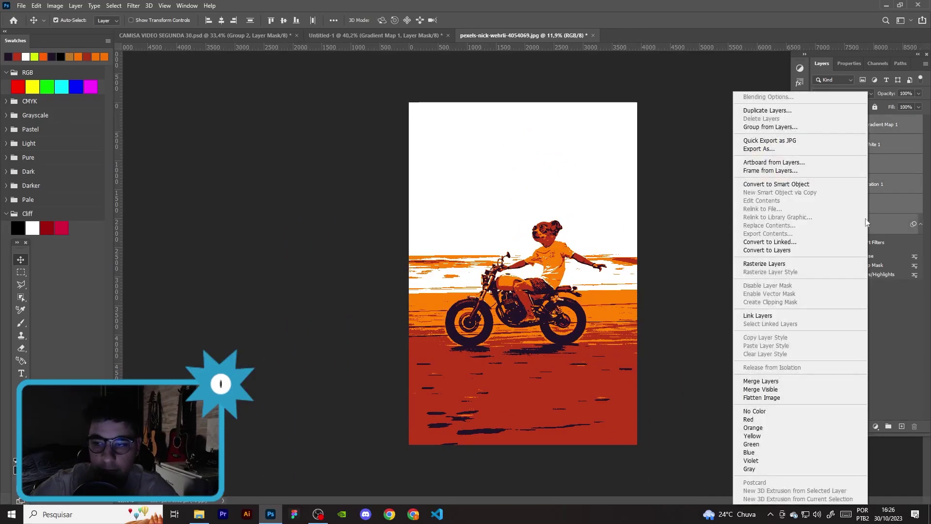
# - Combine the selected photo layers into one smart object and shrink it to about 87%
pyautogui.click(794, 185)
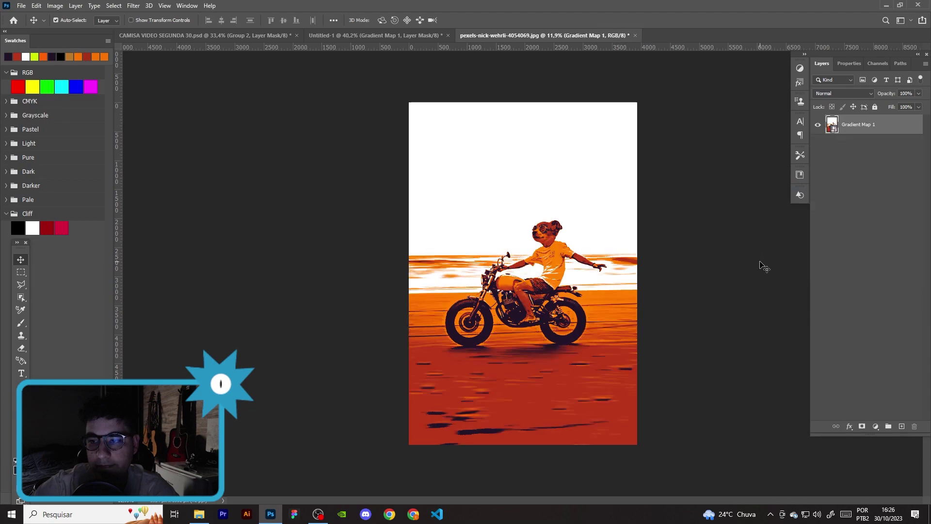
pyautogui.scroll(1, 591, 278)
pyautogui.scroll(3, 586, 286)
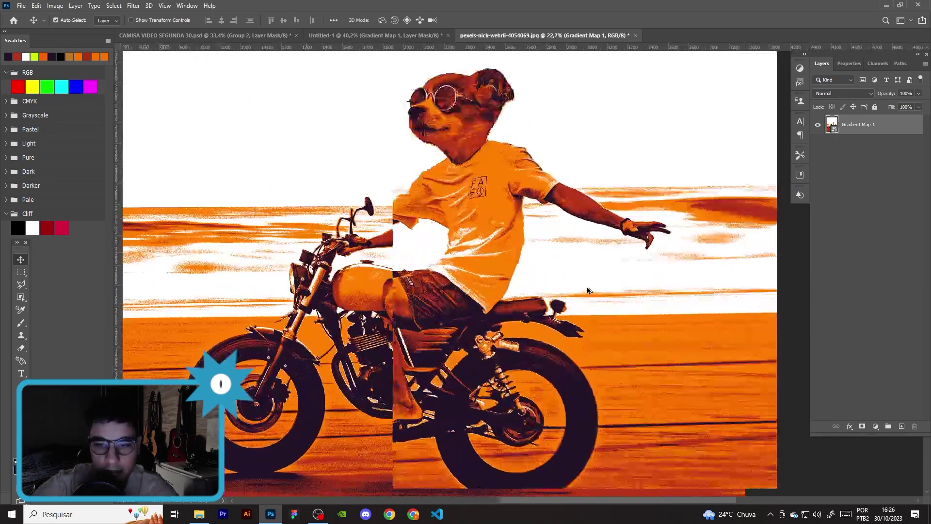
pyautogui.scroll(2, 586, 286)
pyautogui.scroll(2, 529, 272)
pyautogui.scroll(2, 536, 247)
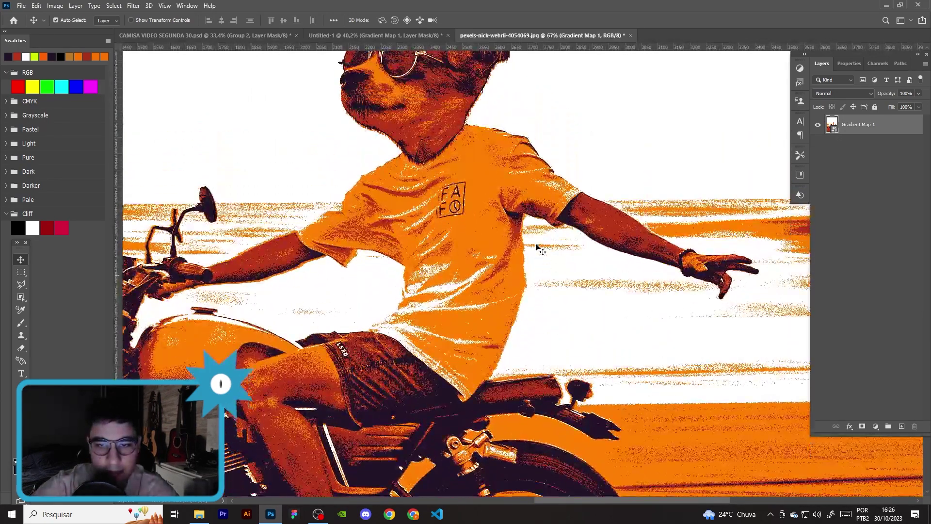
pyautogui.scroll(2, 536, 247)
pyautogui.scroll(-2, 536, 248)
pyautogui.scroll(-3, 537, 247)
pyautogui.scroll(-3, 536, 248)
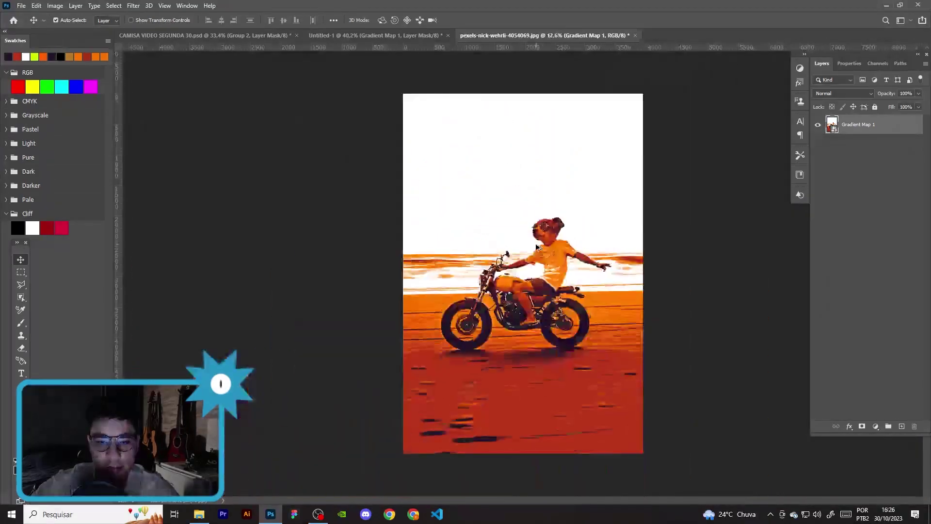
pyautogui.hotkey('ctrl', 't')
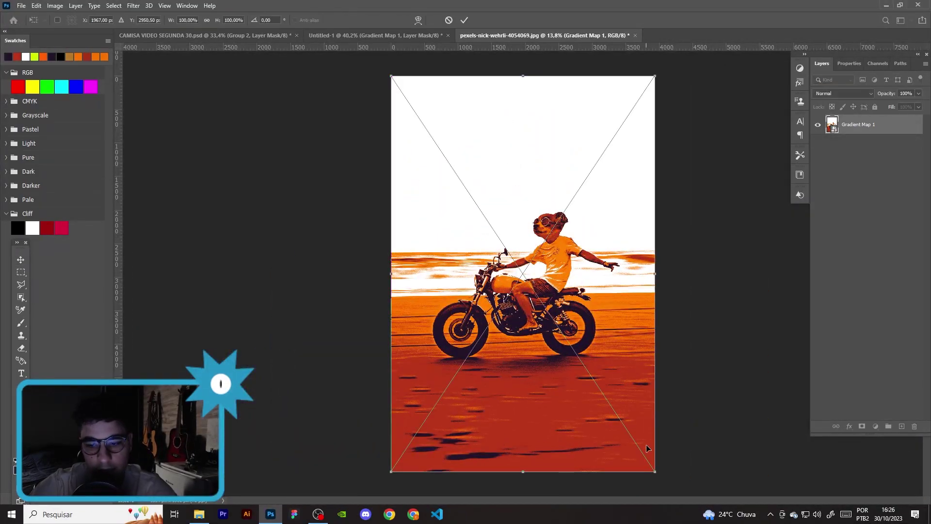
pyautogui.moveTo(654, 468); pyautogui.dragTo(637, 446)
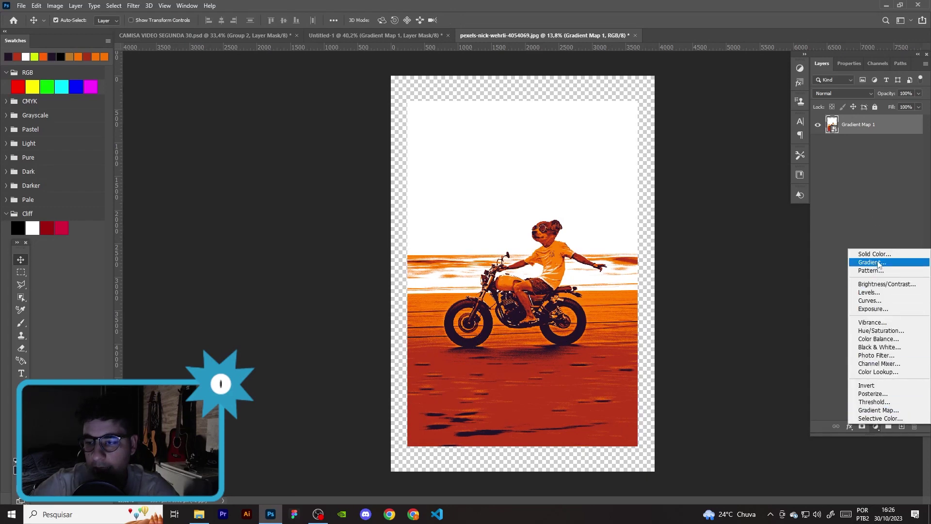
# - Add a black Solid Color fill below Gradient Map 1, then group the recoloured layer into Group 1
pyautogui.click(874, 253)
pyautogui.moveTo(624, 249); pyautogui.dragTo(572, 301)
pyautogui.click(799, 161)
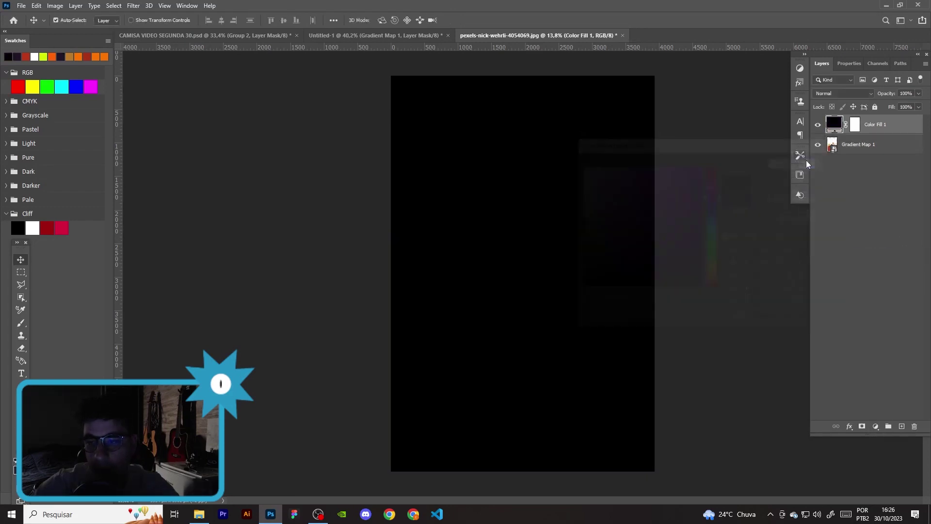
pyautogui.moveTo(858, 144); pyautogui.dragTo(880, 126)
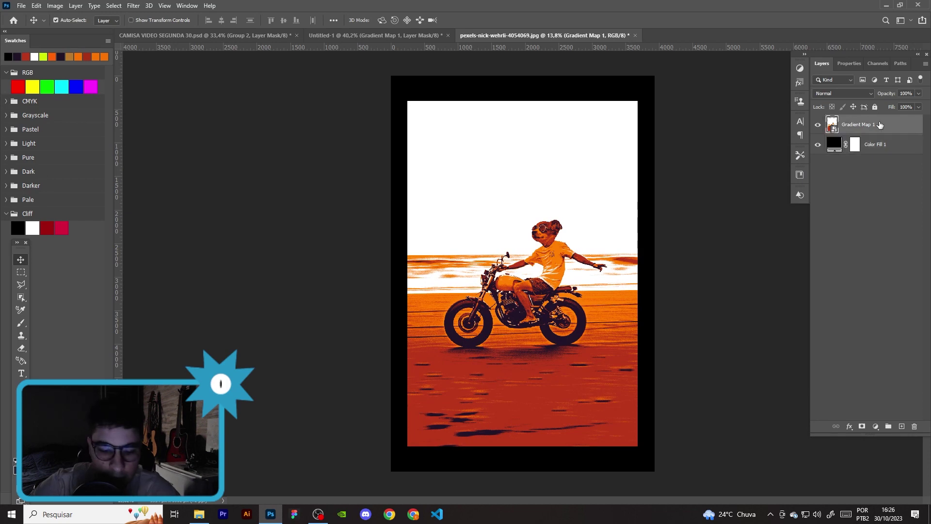
pyautogui.hotkey('ctrl', 'g')
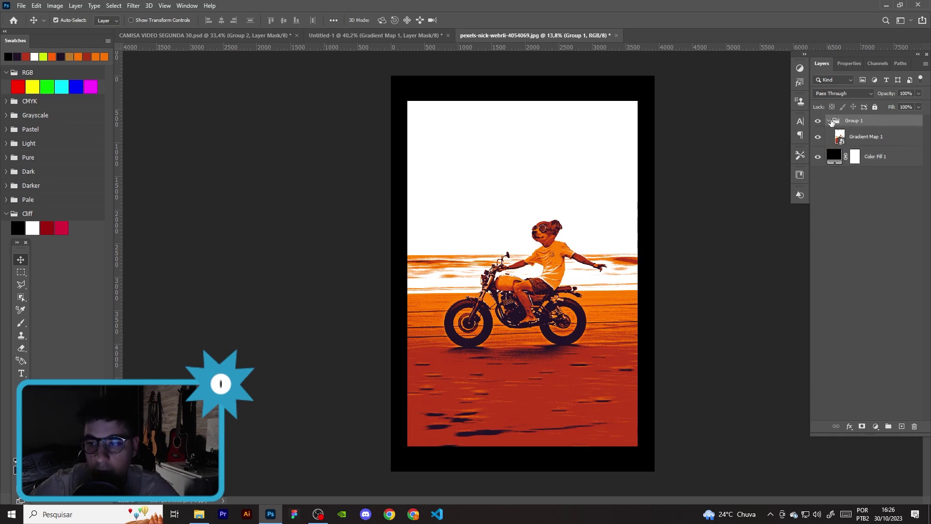
pyautogui.click(829, 120)
pyautogui.click(394, 36)
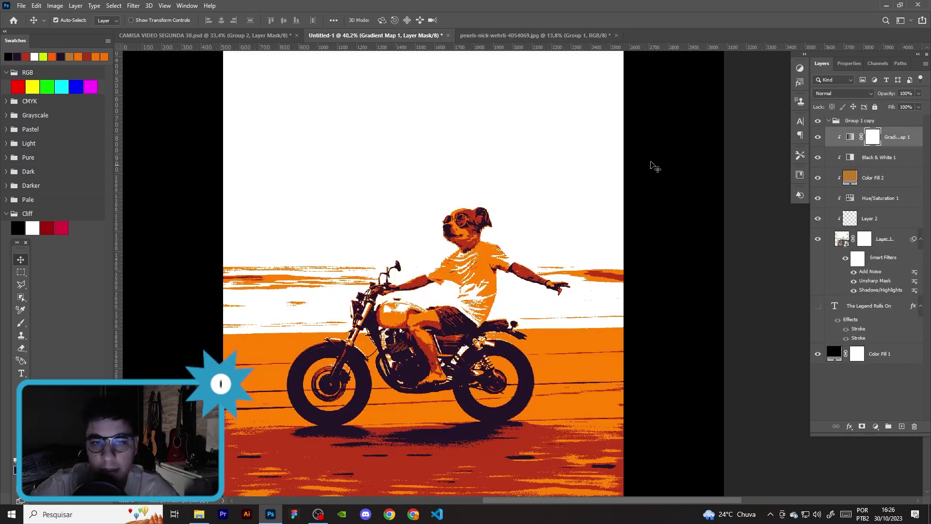
# - Copy the Texturelabs_Film_1795 ruler texture from the reference poster into Group 1 of the motorcycle photo
pyautogui.click(203, 36)
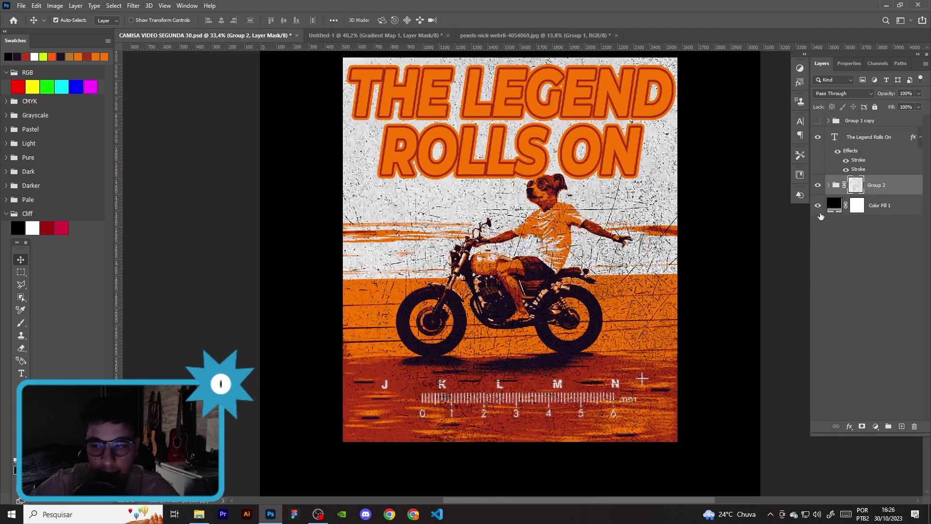
pyautogui.click(829, 184)
pyautogui.click(873, 205)
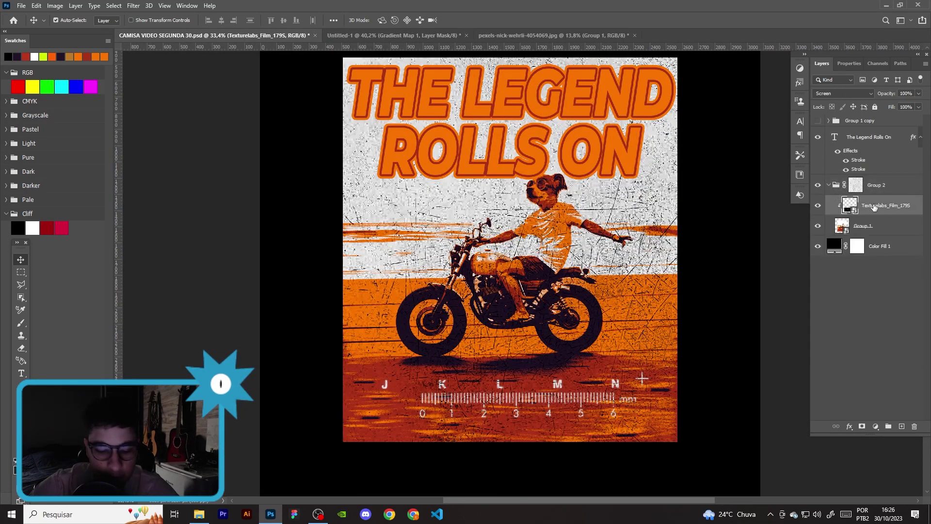
pyautogui.click(554, 35)
pyautogui.moveTo(713, 173); pyautogui.dragTo(716, 182)
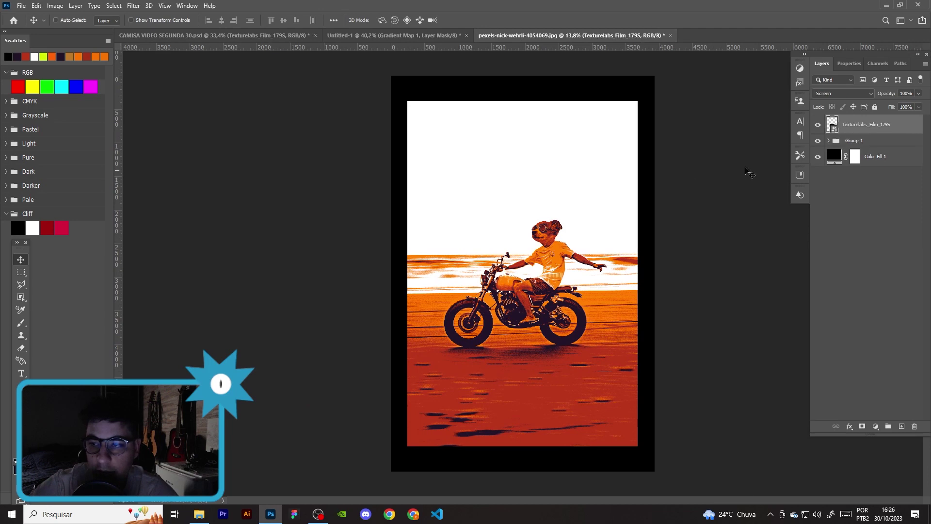
pyautogui.moveTo(853, 124); pyautogui.dragTo(854, 137)
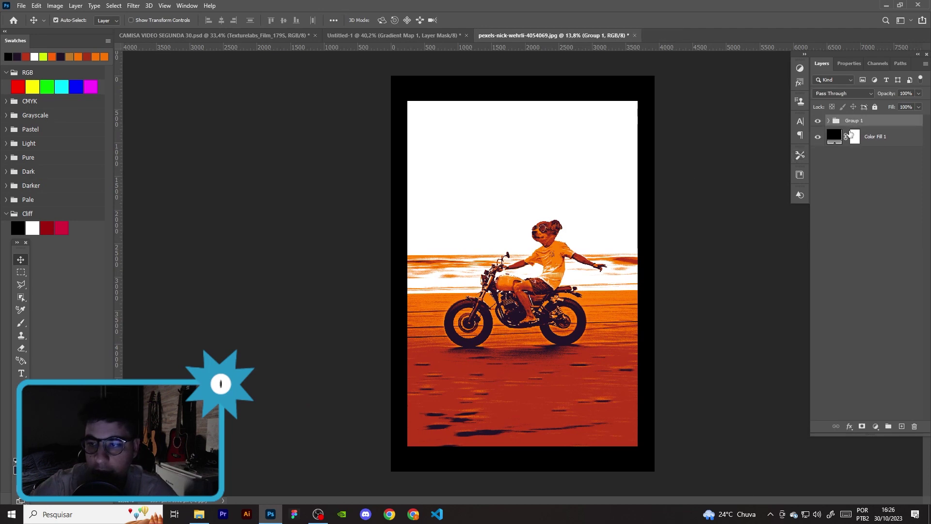
pyautogui.click(830, 122)
pyautogui.click(873, 137)
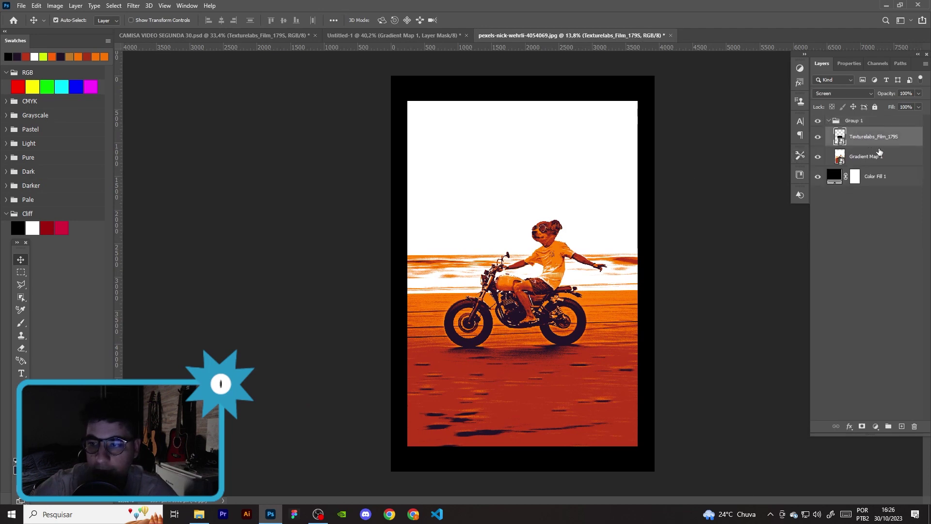
# - Move the ruler onto the lower ground, clip it to Gradient Map 1, and resize it slightly
pyautogui.hotkey('ctrl', 't')
pyautogui.moveTo(560, 276)
pyautogui.mouseDown()
pyautogui.moveTo(559, 397)
pyautogui.moveTo(655, 325)
pyautogui.mouseUp()
pyautogui.press('Return')
pyautogui.keyDown('alt'); pyautogui.click(875, 147); pyautogui.keyUp('alt')
pyautogui.moveTo(610, 397); pyautogui.dragTo(599, 397)
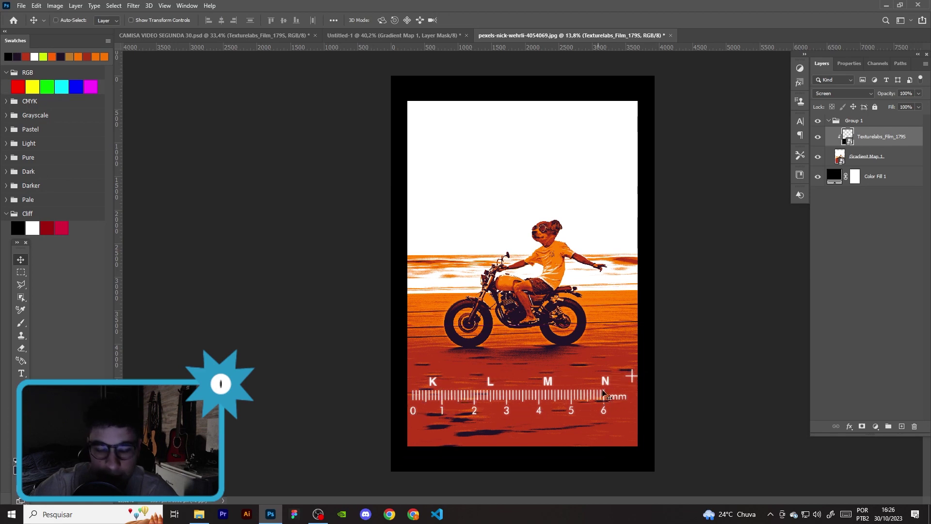
pyautogui.hotkey('ctrl', 't')
pyautogui.moveTo(638, 327); pyautogui.dragTo(614, 335)
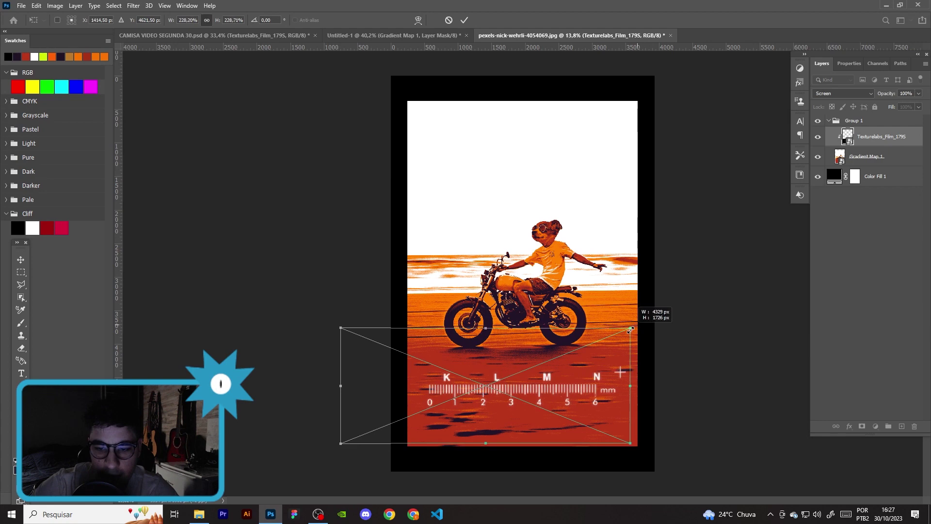
pyautogui.moveTo(573, 371); pyautogui.dragTo(594, 359)
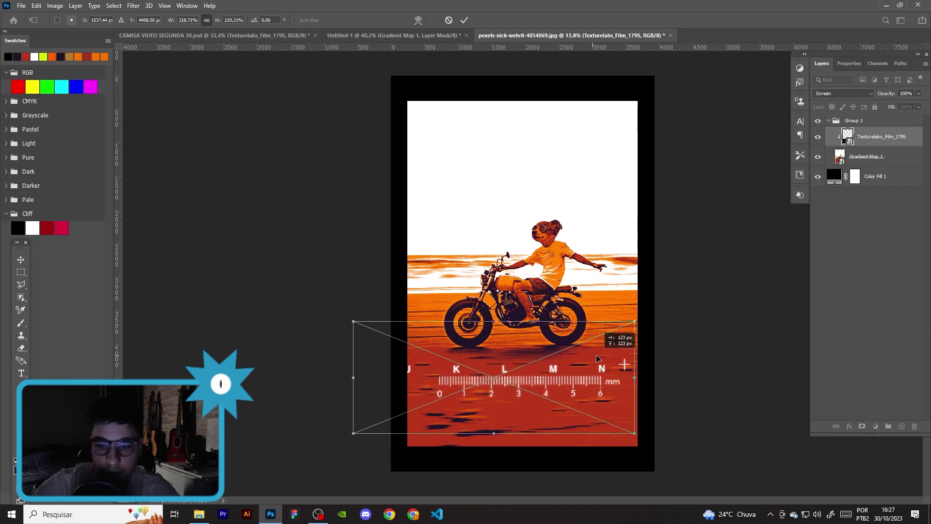
pyautogui.click(28, 261)
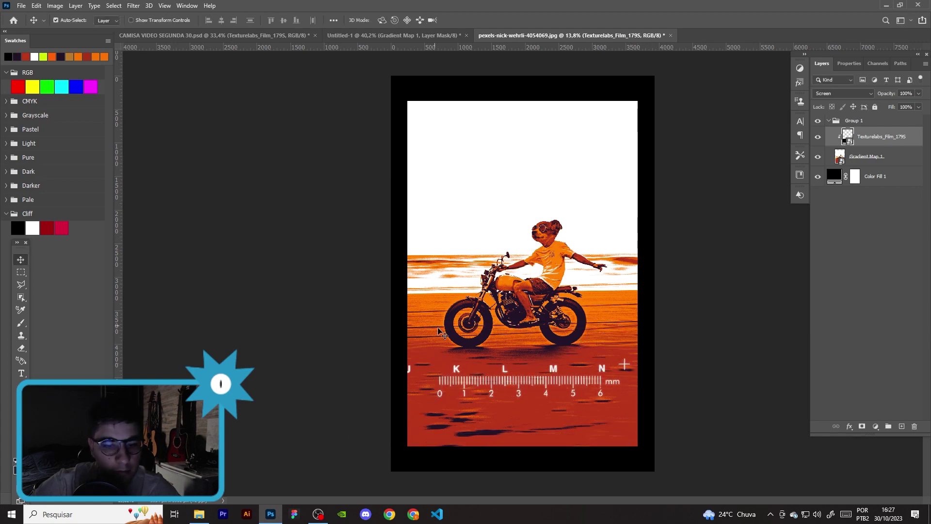
# - Add a layer mask to the ruler, pick a small hard round brush, and nudge the ruler left
pyautogui.click(862, 426)
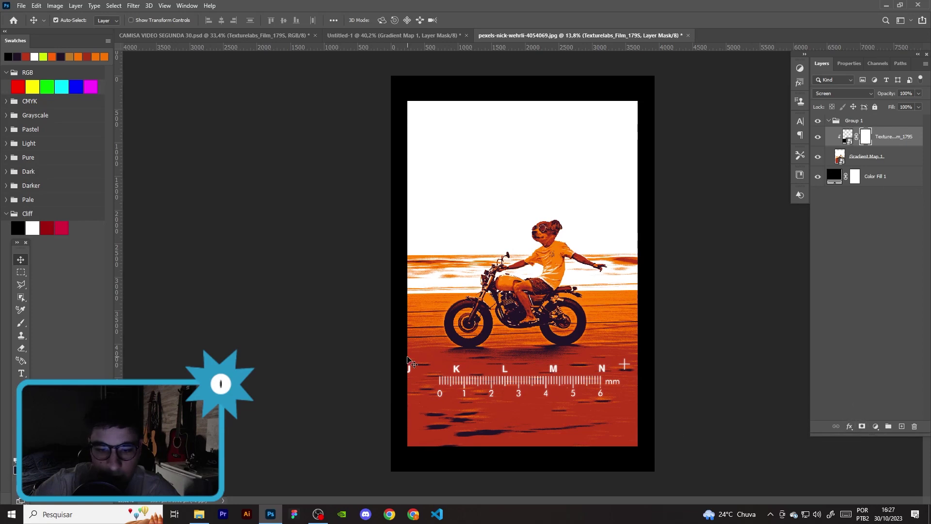
pyautogui.press('b')
pyautogui.press('[')
pyautogui.press('[')
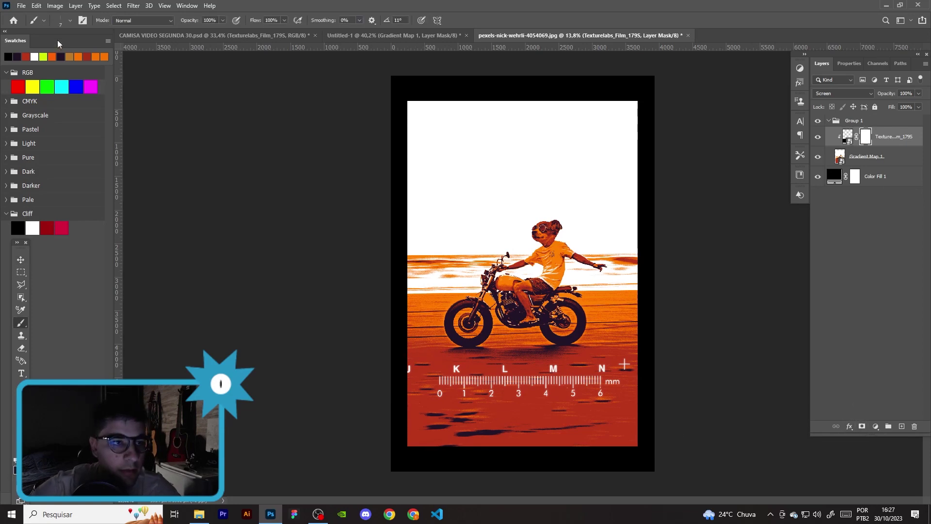
pyautogui.click(70, 20)
pyautogui.click(81, 97)
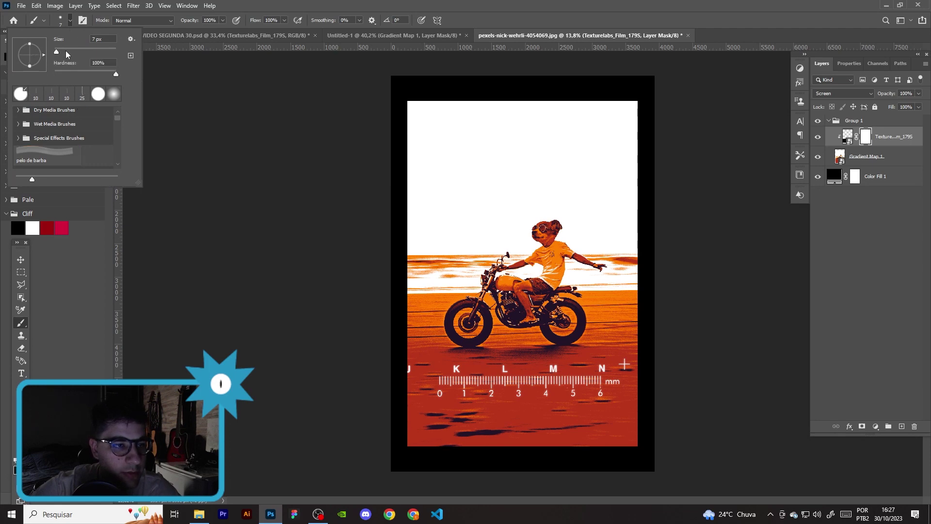
pyautogui.click(340, 334)
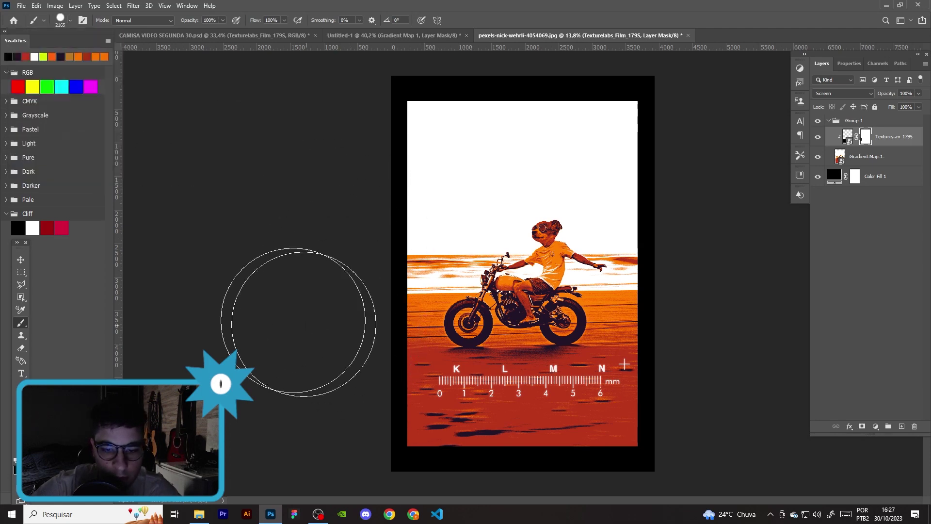
pyautogui.click(19, 261)
pyautogui.moveTo(607, 370); pyautogui.dragTo(604, 371)
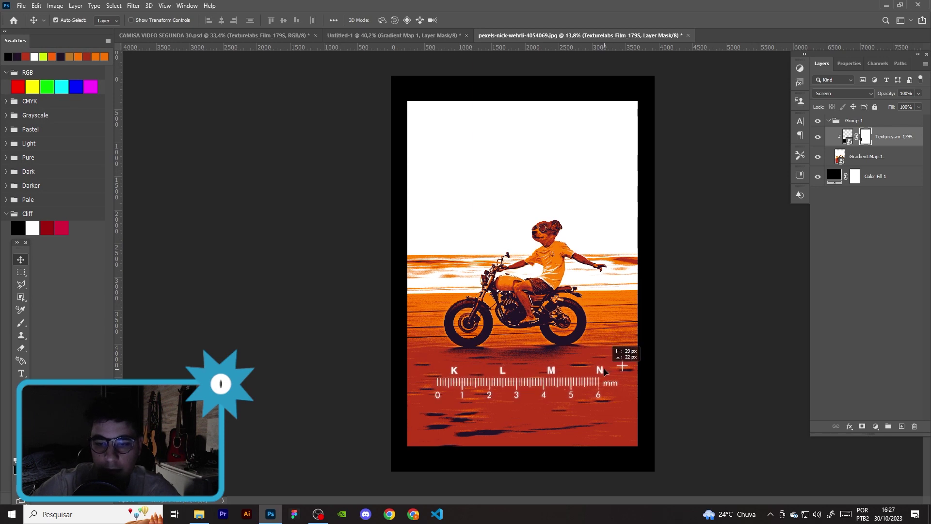
pyautogui.click(715, 294)
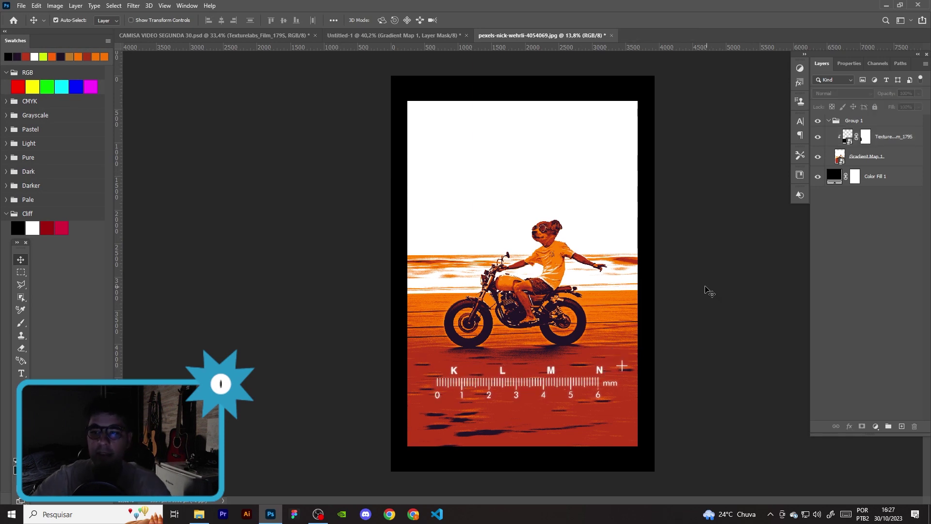
# - Copy The Legend Rolls On text layer from Untitled-1 into the motorcycle photo
pyautogui.click(393, 36)
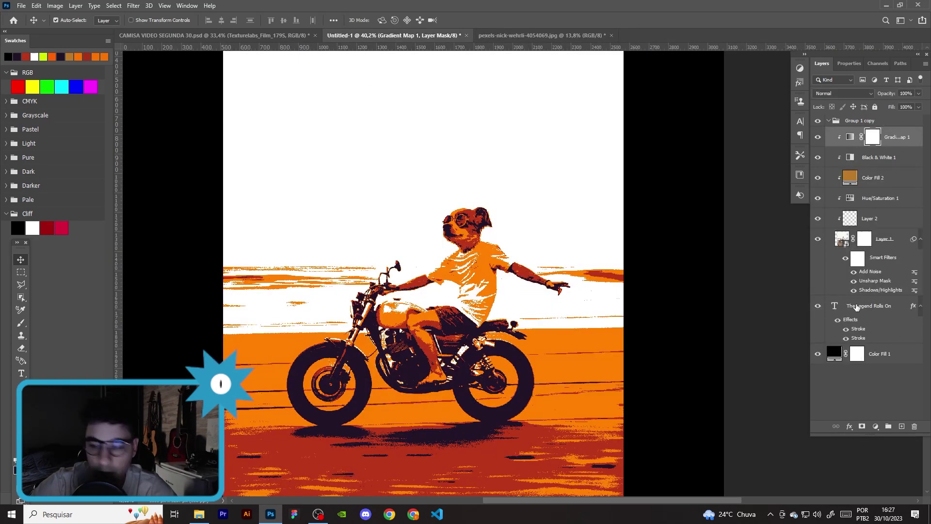
pyautogui.click(856, 307)
pyautogui.click(818, 305)
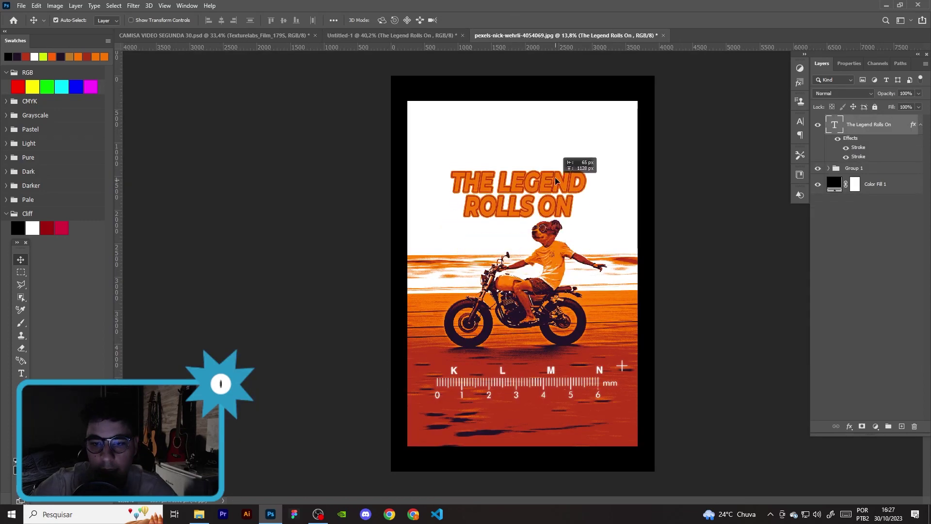
pyautogui.moveTo(524, 36); pyautogui.dragTo(558, 173)
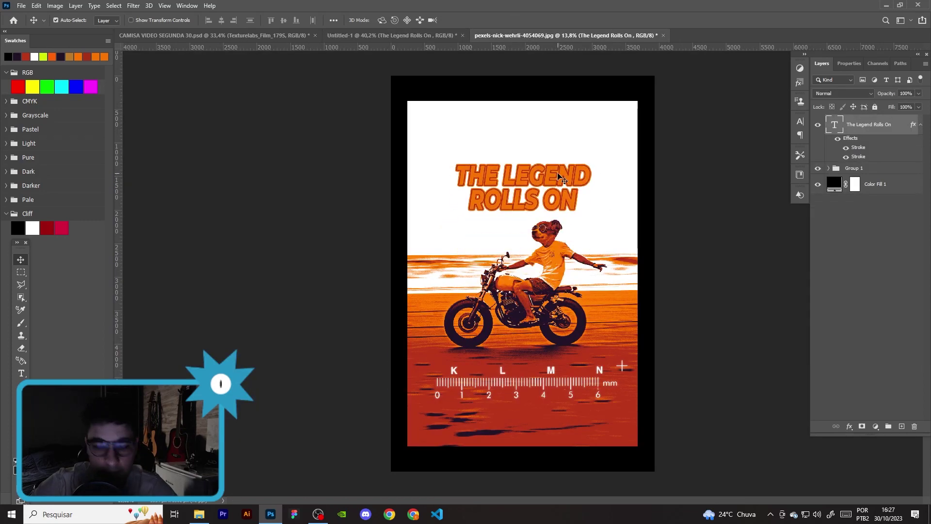
# - Scale the title up around its centre and place it centred near the top
pyautogui.hotkey('ctrl', 't')
pyautogui.moveTo(614, 158)
pyautogui.mouseDown()
pyautogui.moveTo(656, 123)
pyautogui.moveTo(652, 109)
pyautogui.mouseUp()
pyautogui.moveTo(584, 155); pyautogui.dragTo(595, 163)
pyautogui.hotkey('ctrl', 'z')
pyautogui.hotkey('ctrl', 'z')
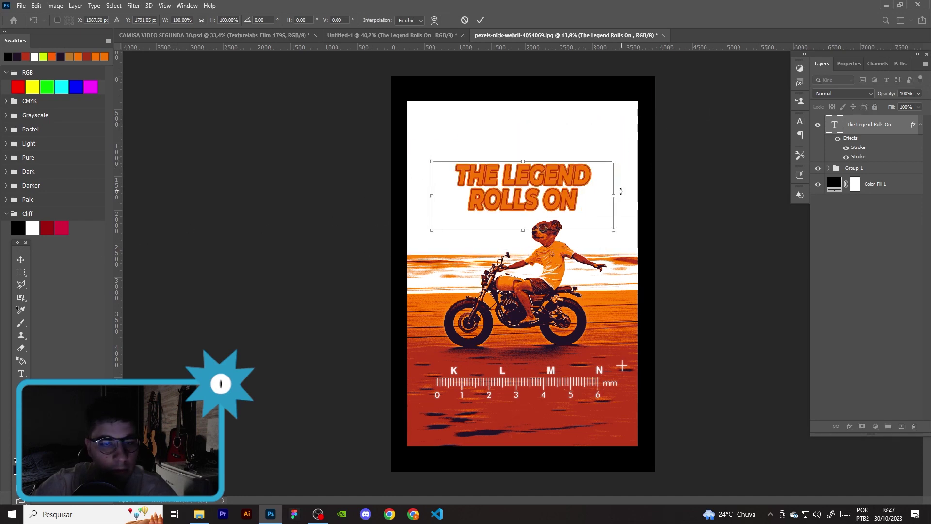
pyautogui.moveTo(611, 161); pyautogui.dragTo(662, 118)
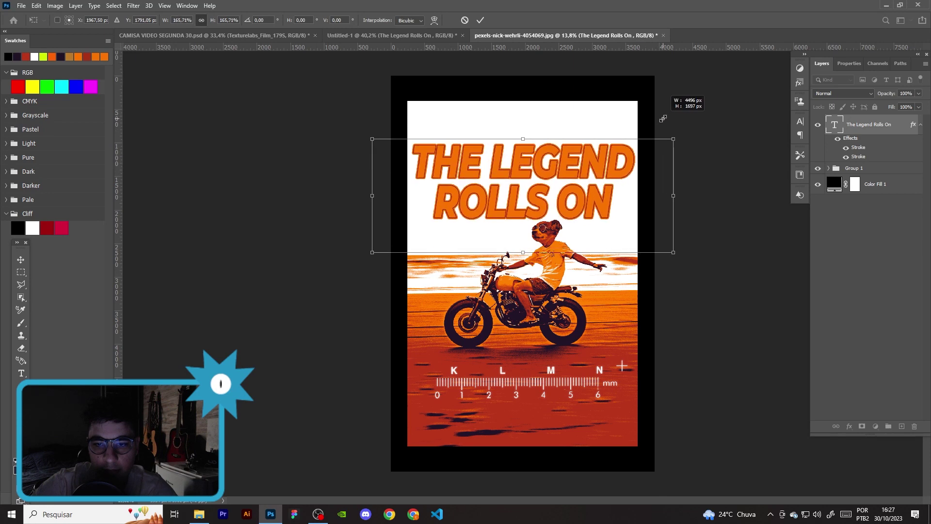
pyautogui.click(19, 258)
pyautogui.moveTo(554, 168)
pyautogui.mouseDown()
pyautogui.moveTo(554, 149)
pyautogui.moveTo(555, 163)
pyautogui.mouseUp()
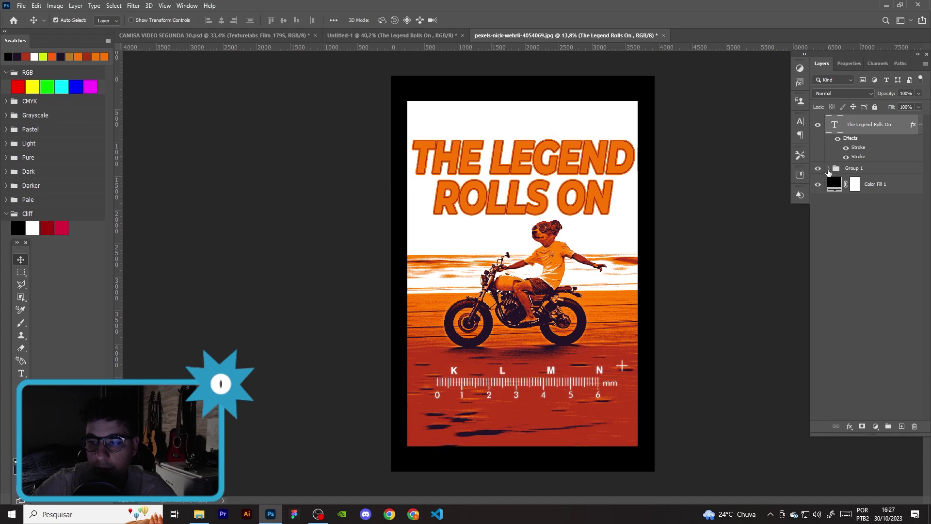
# - Add a mask to Gradient Map 1 and mask out the strip across the top of the photo
pyautogui.click(828, 169)
pyautogui.click(865, 206)
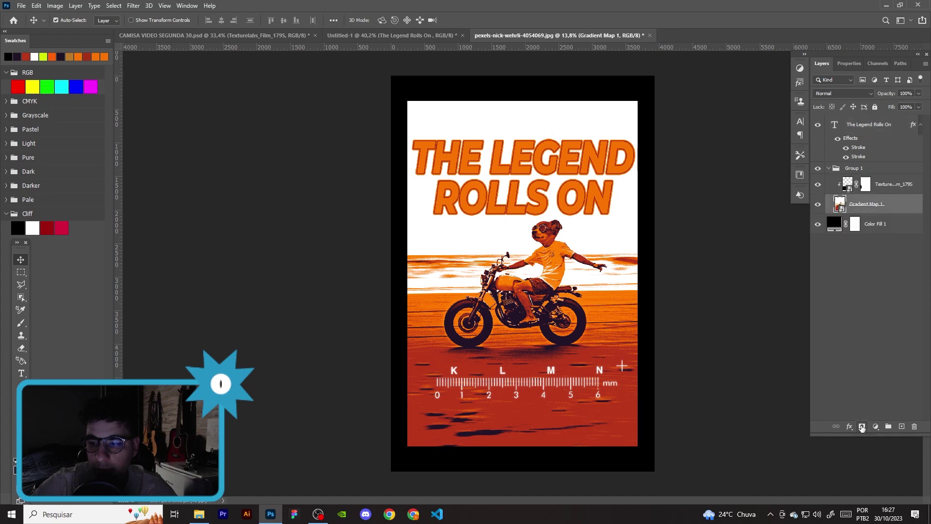
pyautogui.click(861, 427)
pyautogui.click(21, 272)
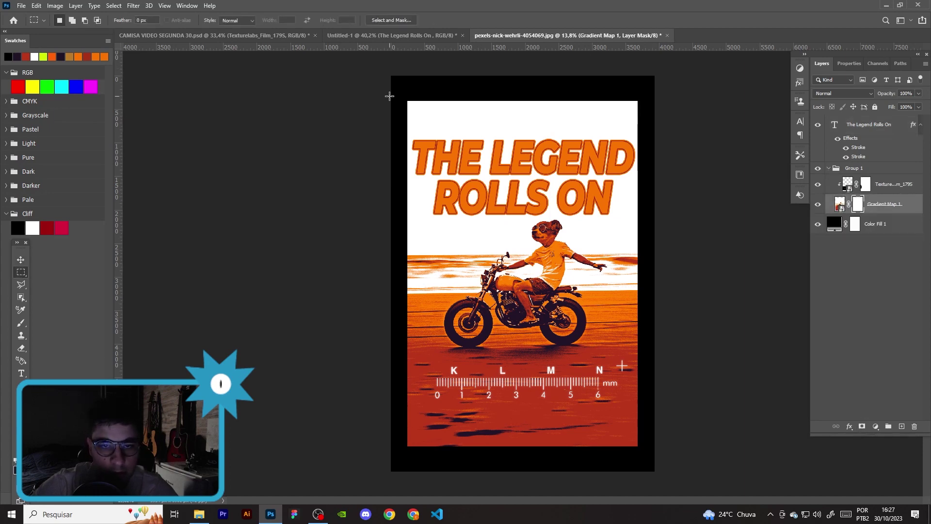
pyautogui.moveTo(391, 88); pyautogui.dragTo(653, 138)
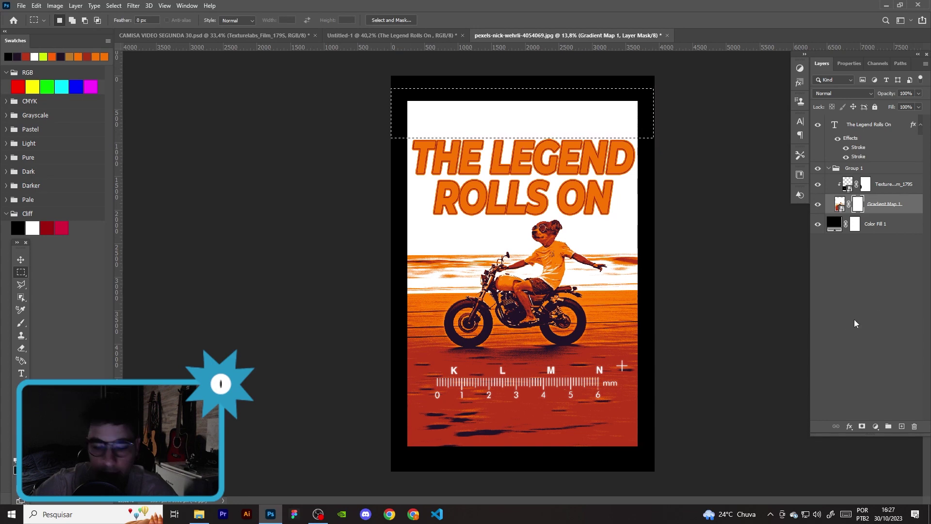
pyautogui.press('b')
pyautogui.moveTo(427, 112); pyautogui.dragTo(630, 111)
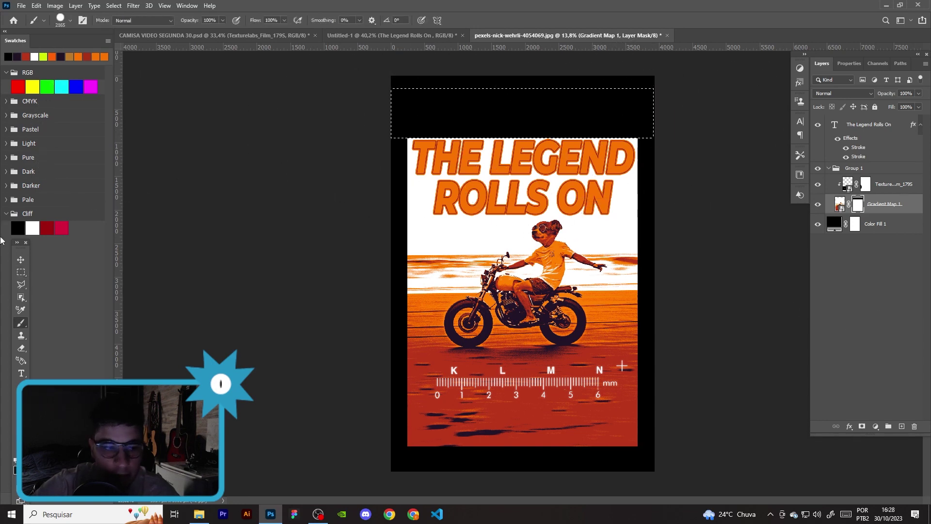
pyautogui.click(21, 273)
pyautogui.press('Return')
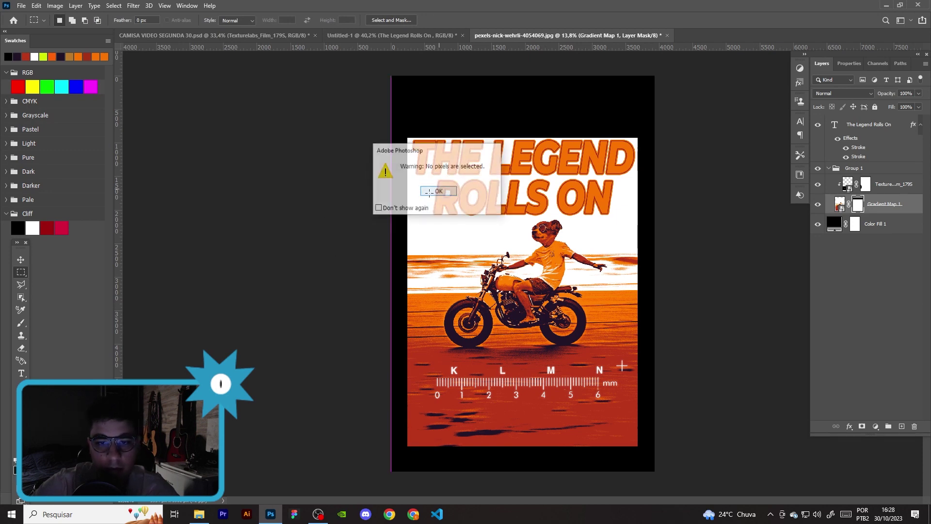
pyautogui.click(21, 261)
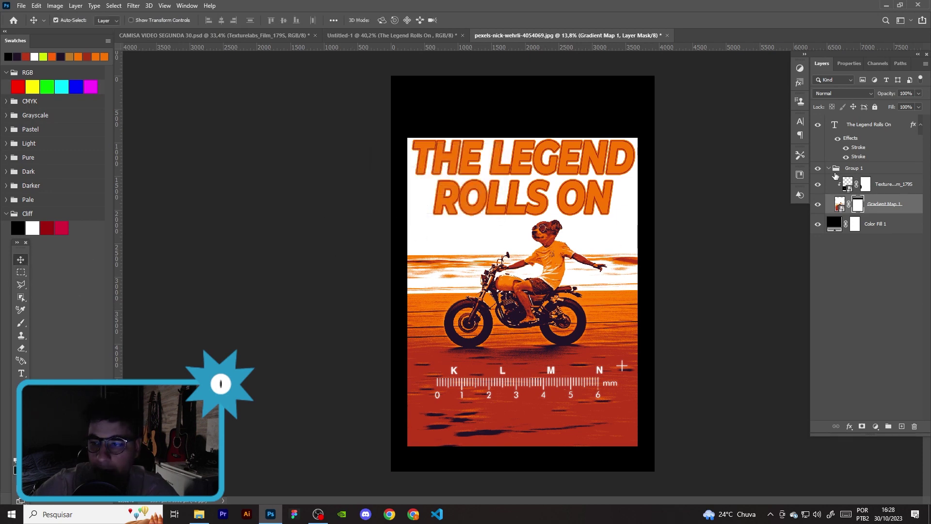
# - Move the title into Group 1, shift the whole group upward, and reposition the title
pyautogui.click(833, 170)
pyautogui.click(828, 168)
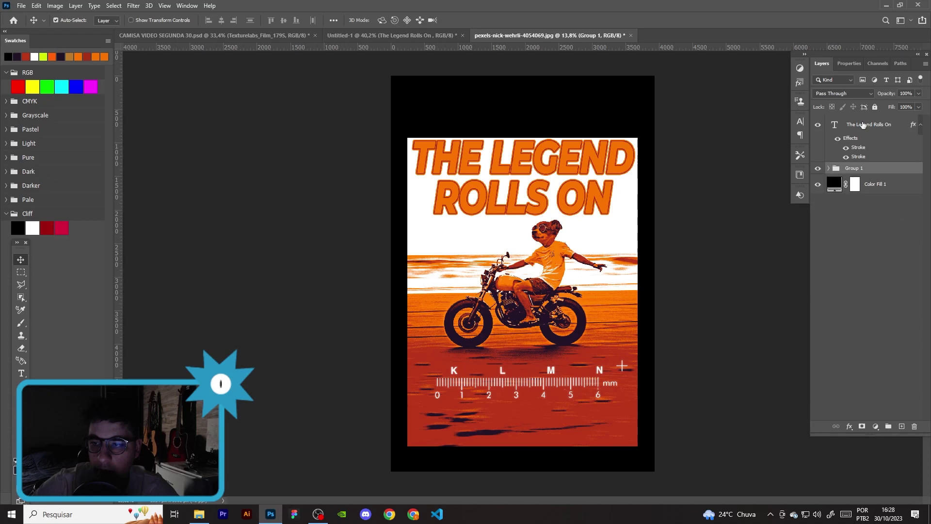
pyautogui.moveTo(858, 124); pyautogui.dragTo(837, 147)
pyautogui.click(829, 121)
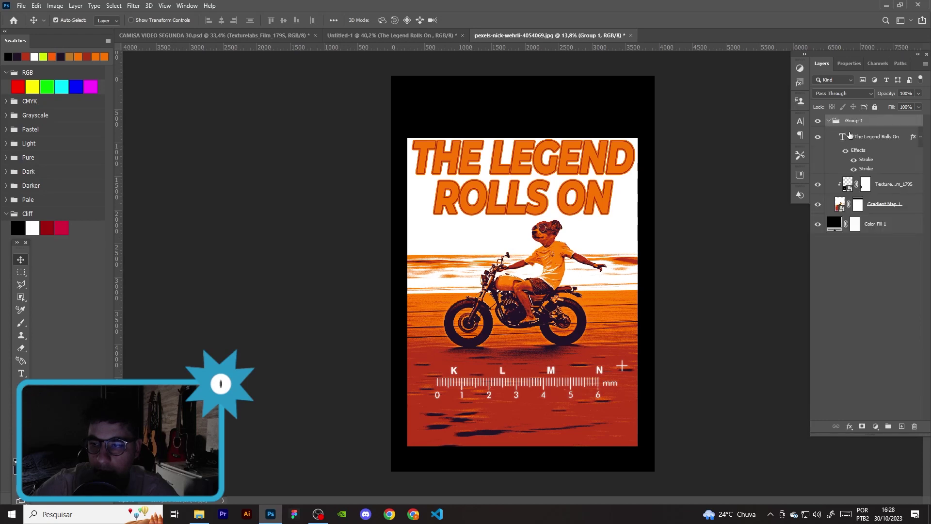
pyautogui.click(828, 121)
pyautogui.hotkey('ctrl', 't')
pyautogui.moveTo(551, 275); pyautogui.dragTo(551, 248)
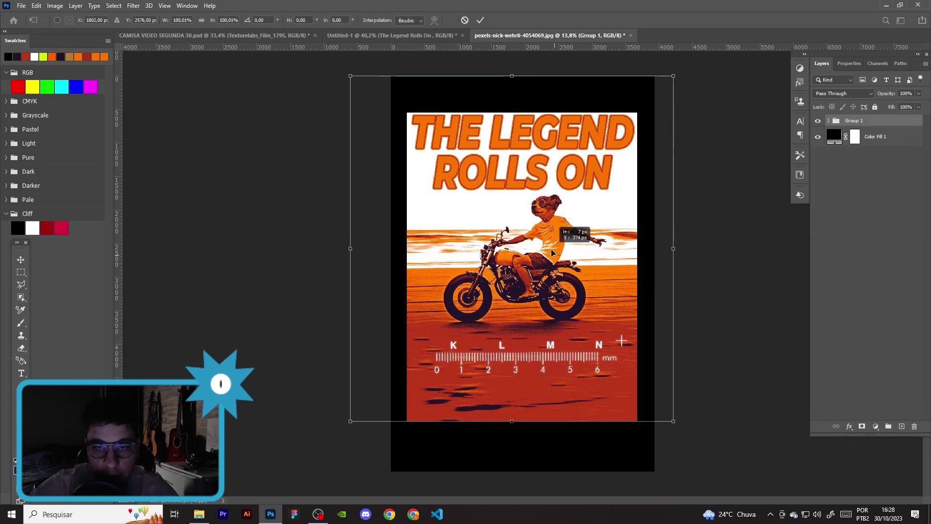
pyautogui.click(20, 259)
pyautogui.moveTo(562, 180); pyautogui.dragTo(561, 182)
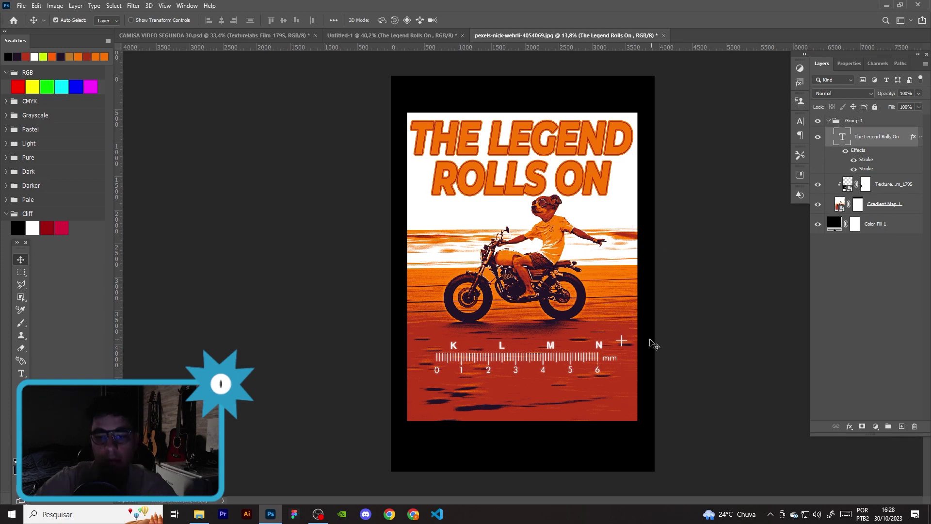
pyautogui.click(858, 204)
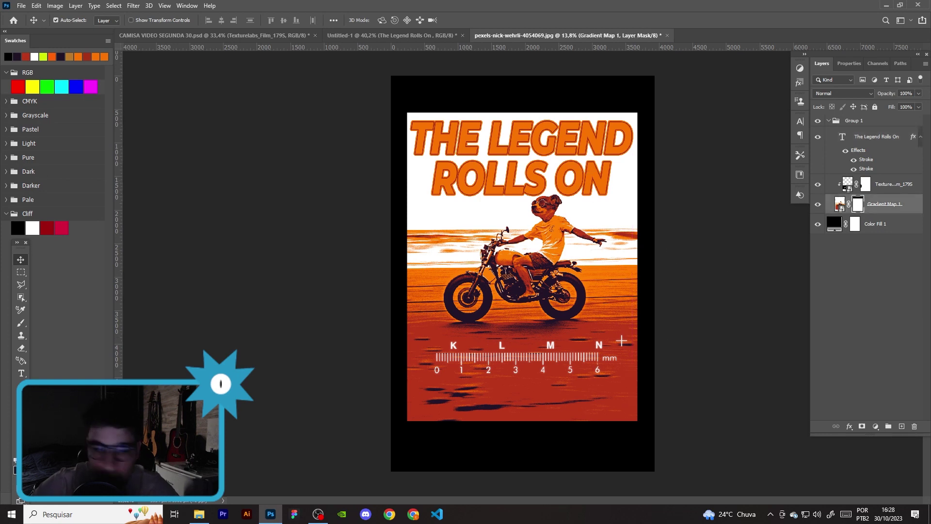
# - Mask out the strip from below the ruler to the canvas bottom on Gradient Map 1
pyautogui.click(21, 271)
pyautogui.moveTo(400, 382); pyautogui.dragTo(653, 466)
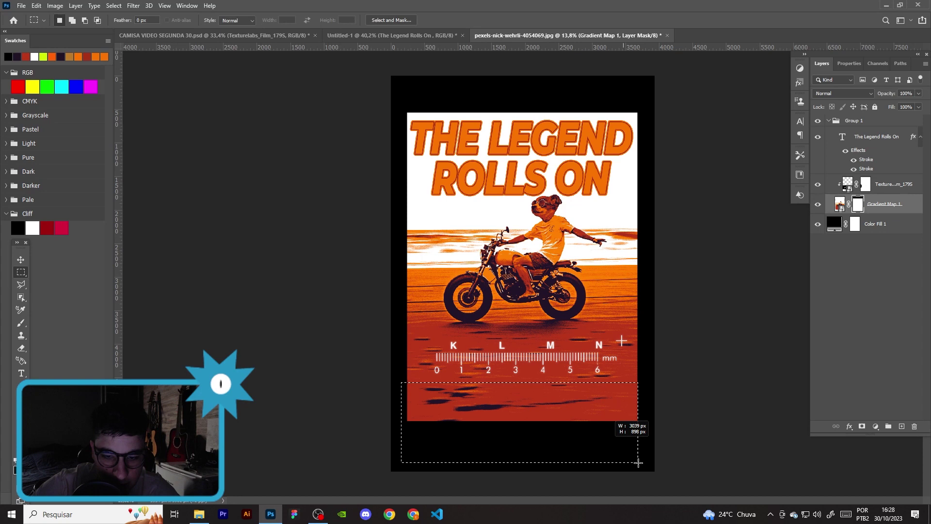
pyautogui.press('b')
pyautogui.moveTo(630, 412); pyautogui.dragTo(437, 436)
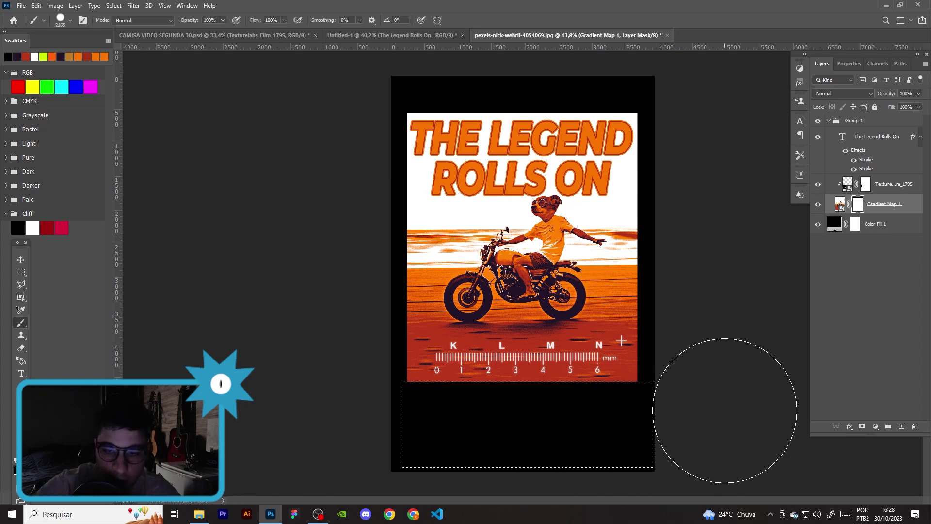
pyautogui.hotkey('ctrl', 'd')
pyautogui.click(21, 272)
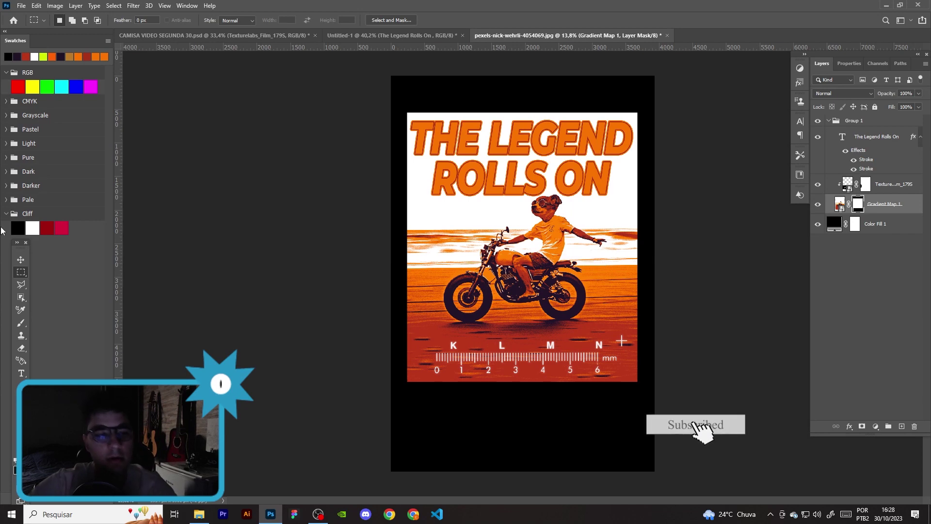
# - Nudge the ruler texture down slightly and reposition the title text
pyautogui.click(28, 263)
pyautogui.scroll(1, 542, 314)
pyautogui.moveTo(551, 343); pyautogui.dragTo(552, 347)
pyautogui.moveTo(584, 157); pyautogui.dragTo(585, 157)
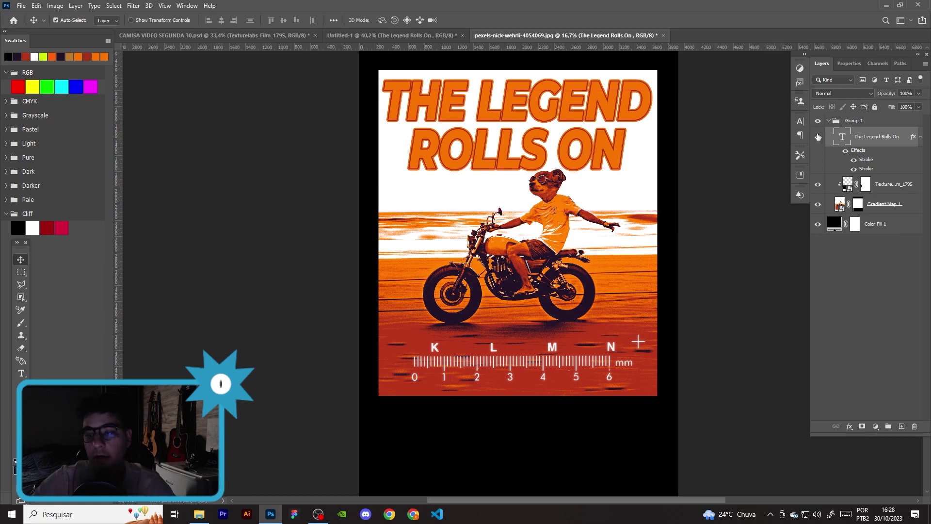
# - Compare with the Untitled-1 and CAMISA VIDEO SEGUNDA posters, then add a white mask to Group 1
pyautogui.click(829, 121)
pyautogui.click(388, 36)
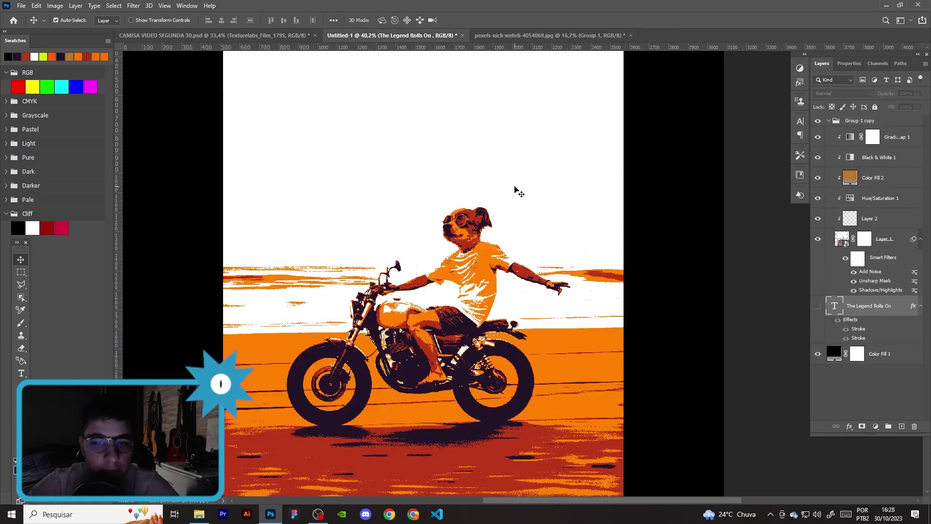
pyautogui.click(213, 35)
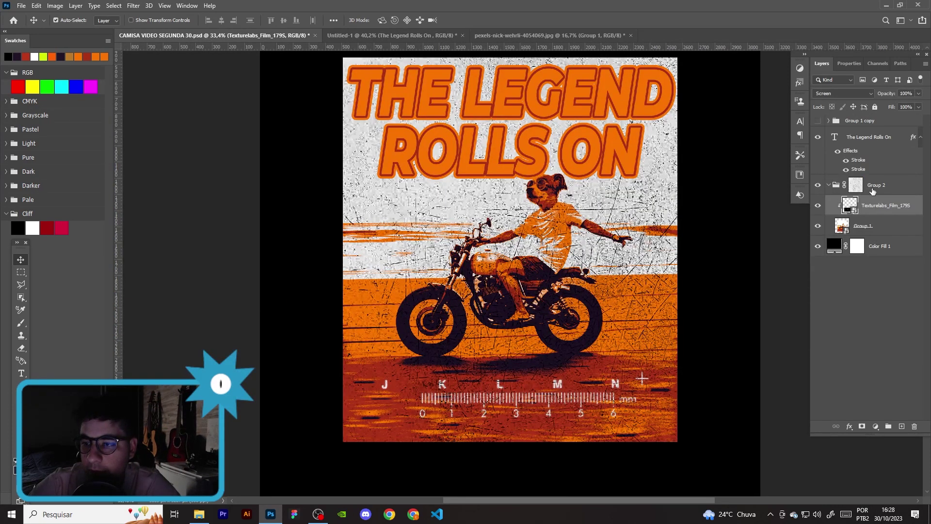
pyautogui.click(829, 185)
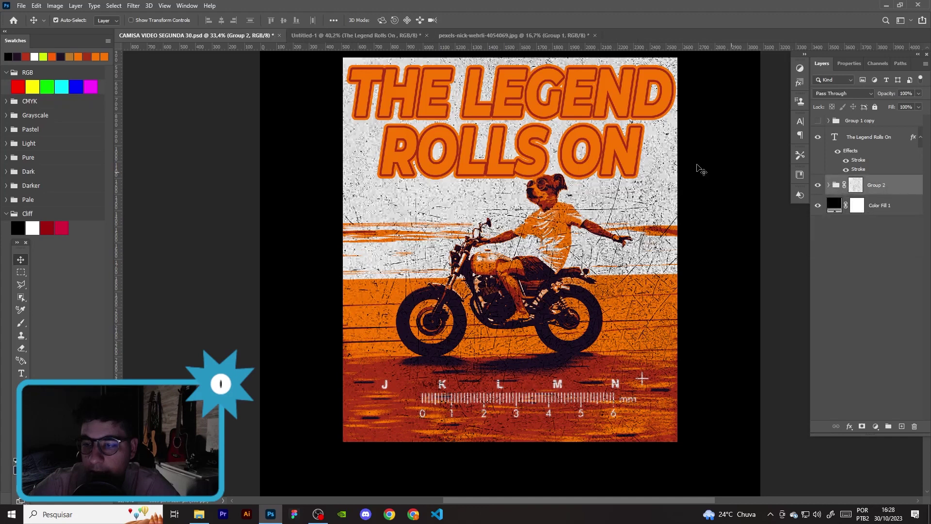
pyautogui.click(481, 36)
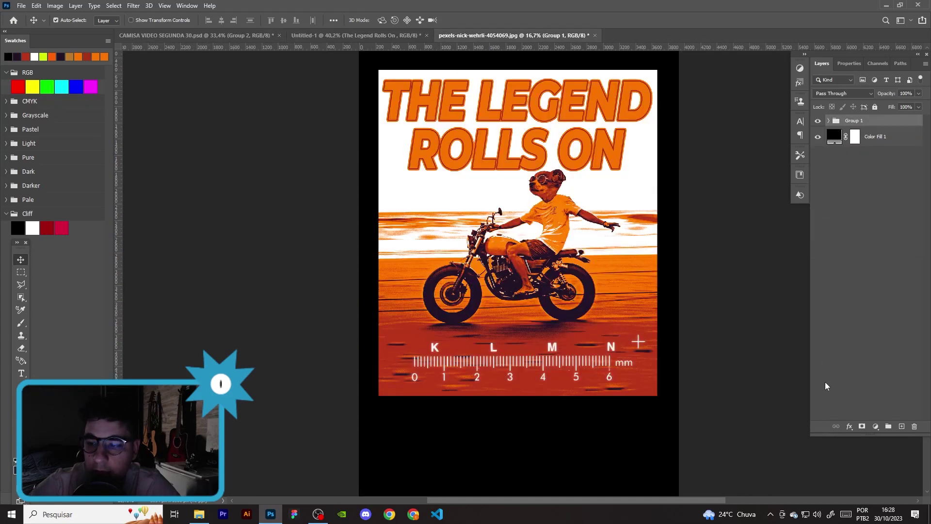
pyautogui.click(862, 426)
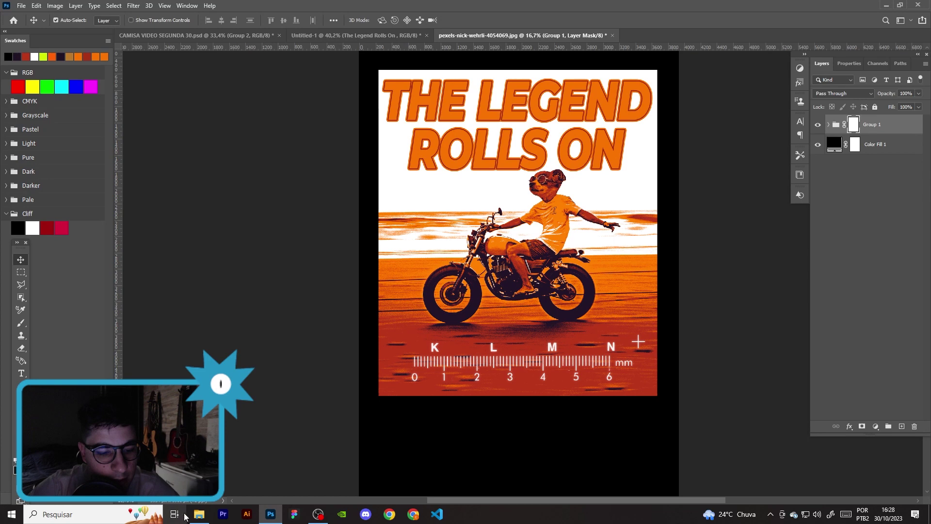
# - Open Texturelabs_Grunge_2995 in Photoshop, accept the working profile, unlock it, and select all
pyautogui.click(199, 514)
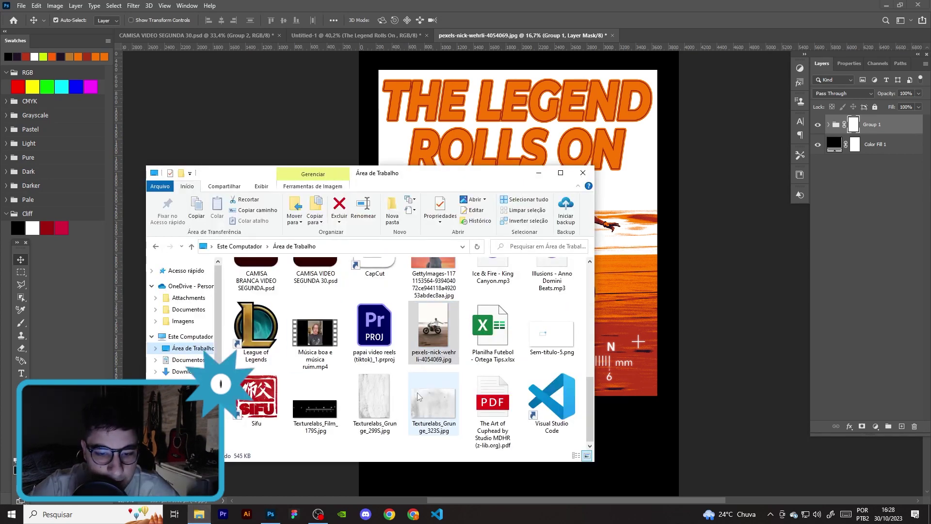
pyautogui.click(375, 409)
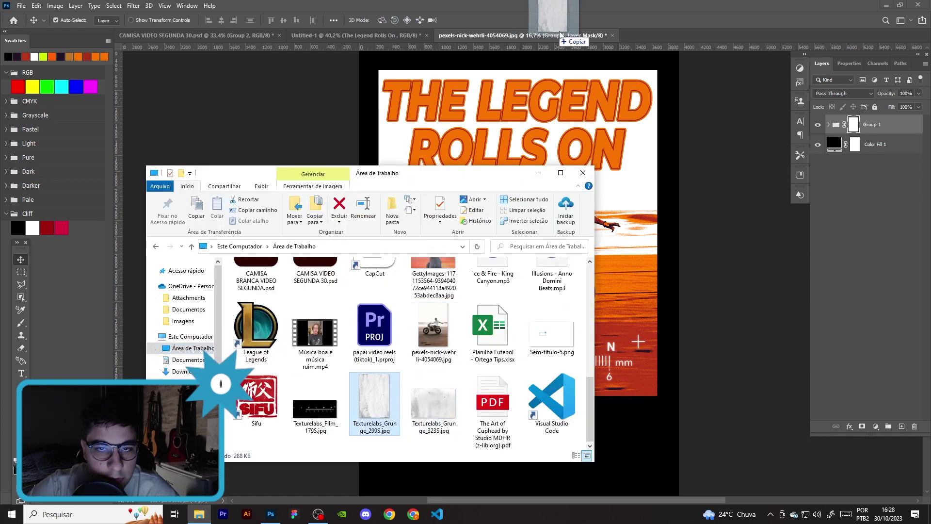
pyautogui.moveTo(382, 411); pyautogui.dragTo(641, 37)
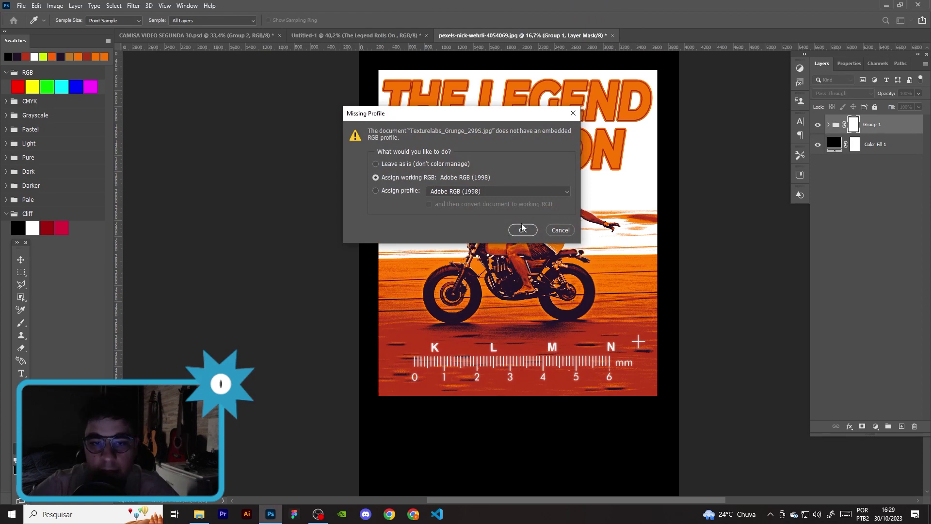
pyautogui.click(522, 231)
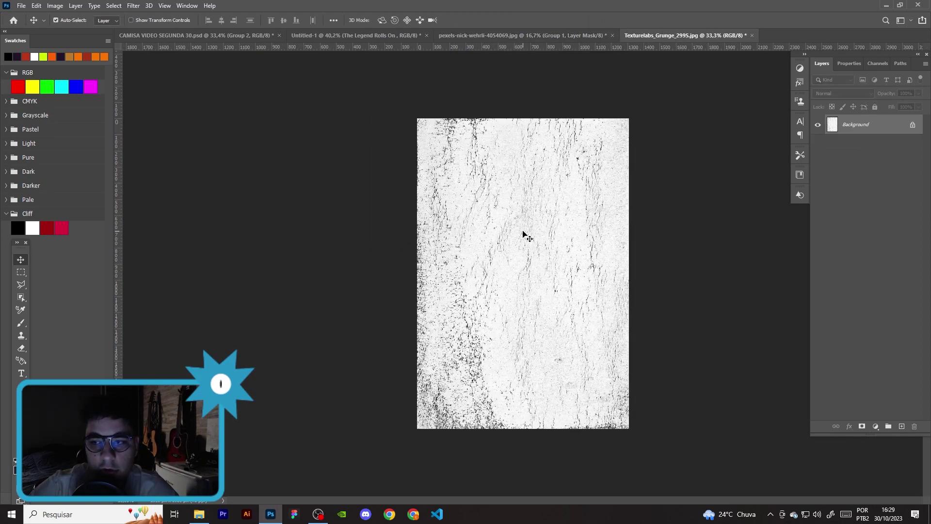
pyautogui.click(912, 125)
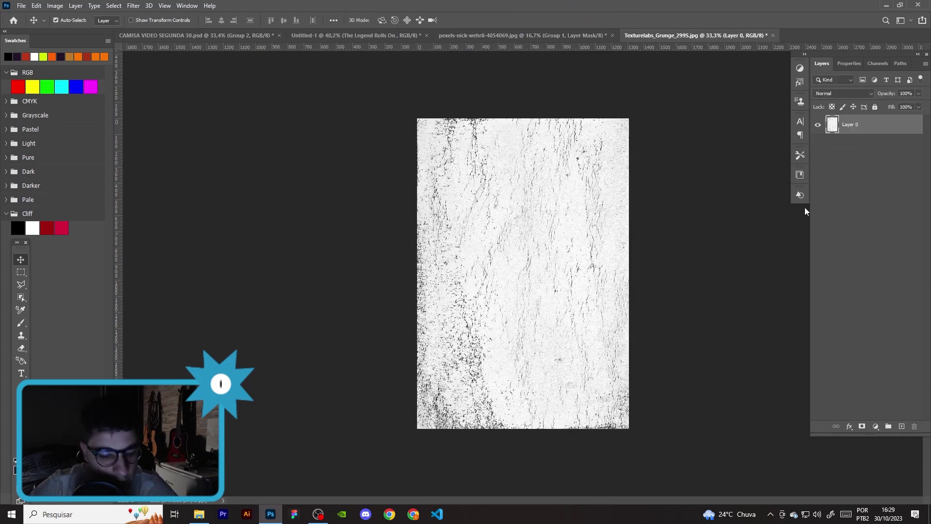
pyautogui.hotkey('ctrl', 'a')
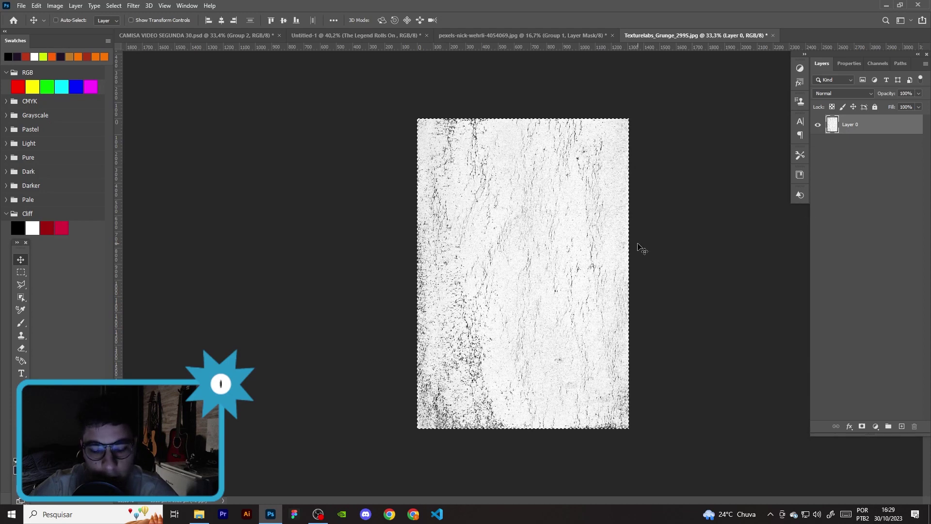
pyautogui.click(563, 32)
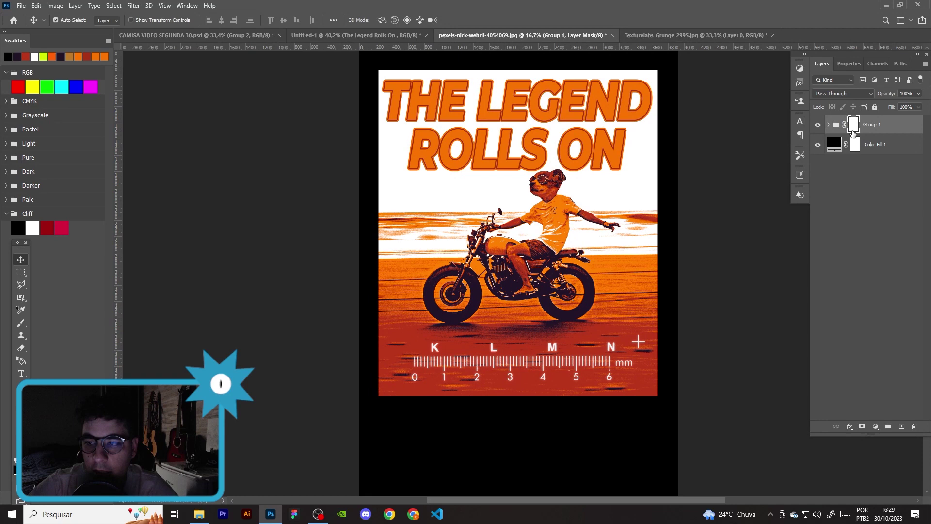
# - Paste the grunge texture into Group 1's mask and enlarge it to cover the whole canvas
pyautogui.keyDown('alt'); pyautogui.click(853, 127); pyautogui.keyUp('alt')
pyautogui.hotkey('ctrl', 'v')
pyautogui.scroll(-2, 568, 232)
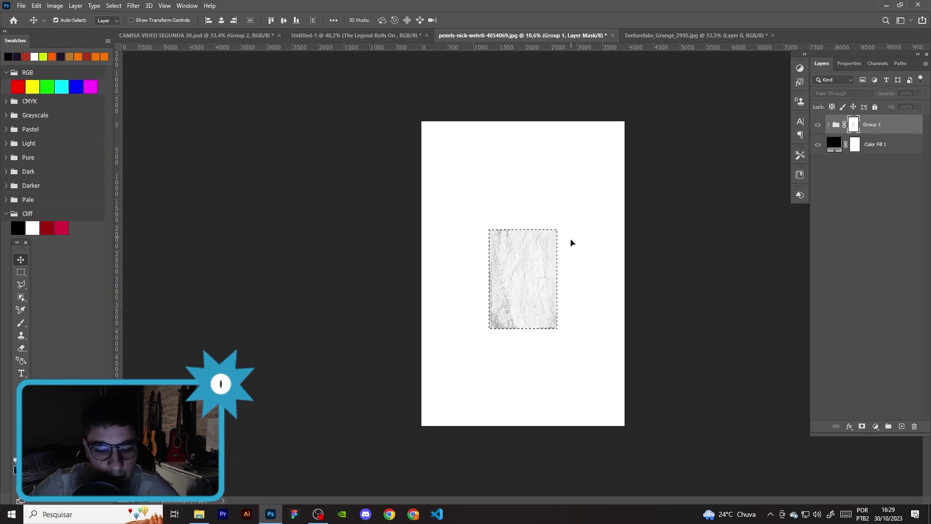
pyautogui.hotkey('ctrl', 't')
pyautogui.moveTo(557, 229); pyautogui.dragTo(660, 137)
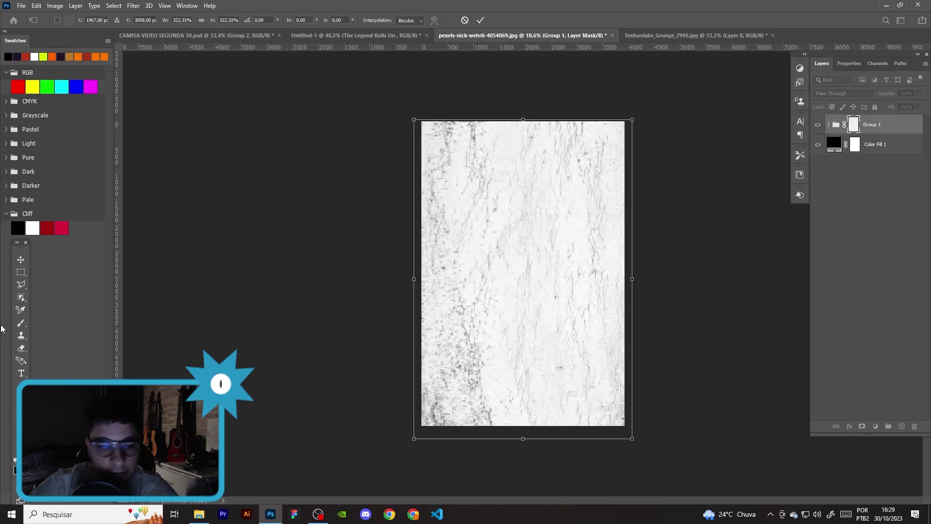
pyautogui.click(21, 260)
pyautogui.click(315, 272)
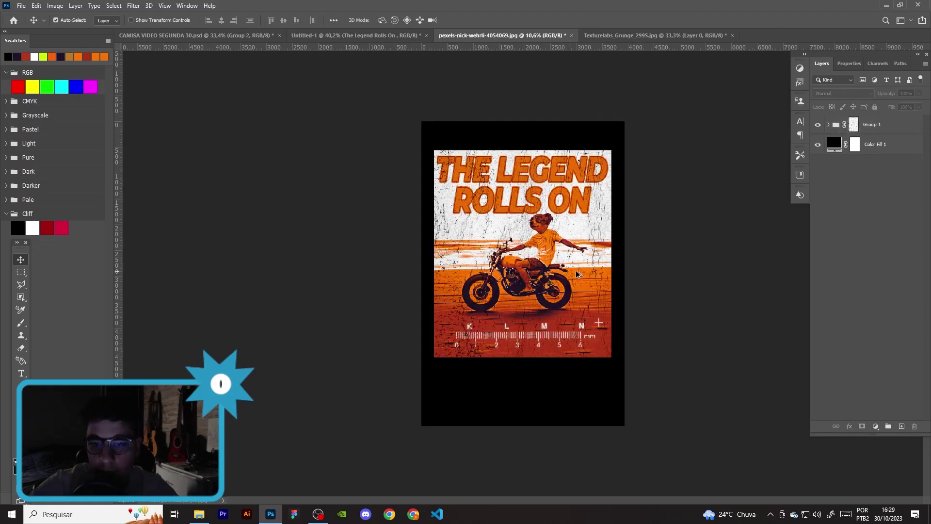
pyautogui.scroll(2, 570, 274)
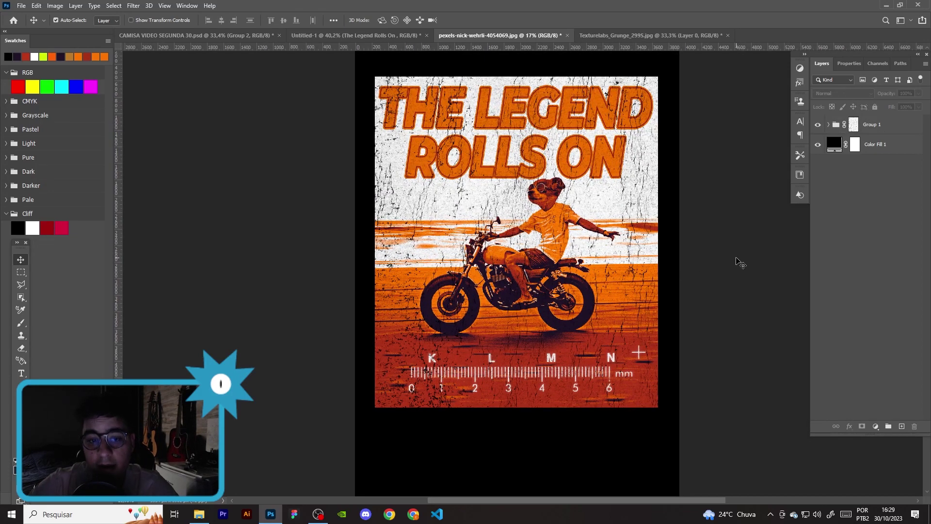
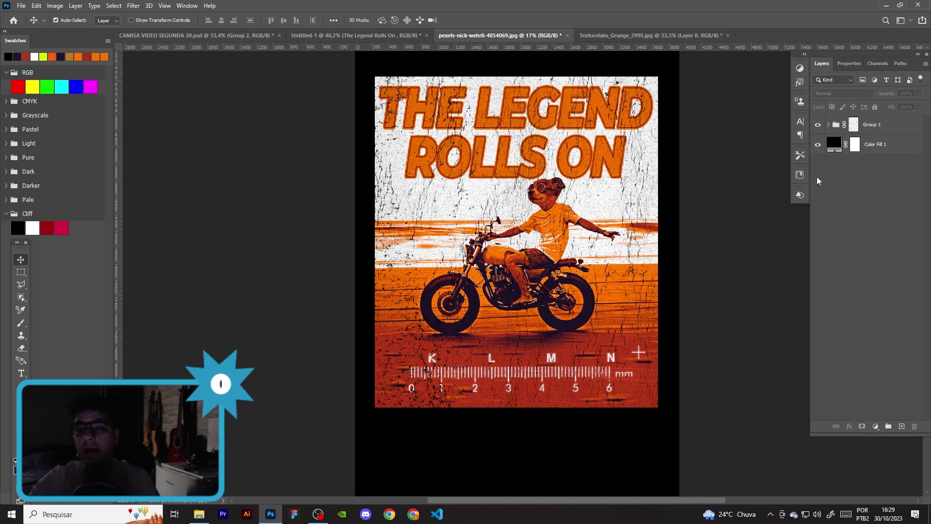
# - Preview pink, near-white, dark red and blue backdrops for the Color Fill 1 layer
pyautogui.doubleClick(830, 148)
pyautogui.moveTo(717, 147)
pyautogui.mouseDown()
pyautogui.moveTo(816, 242)
pyautogui.moveTo(810, 235)
pyautogui.mouseUp()
pyautogui.click(729, 294)
pyautogui.moveTo(728, 293); pyautogui.dragTo(676, 257)
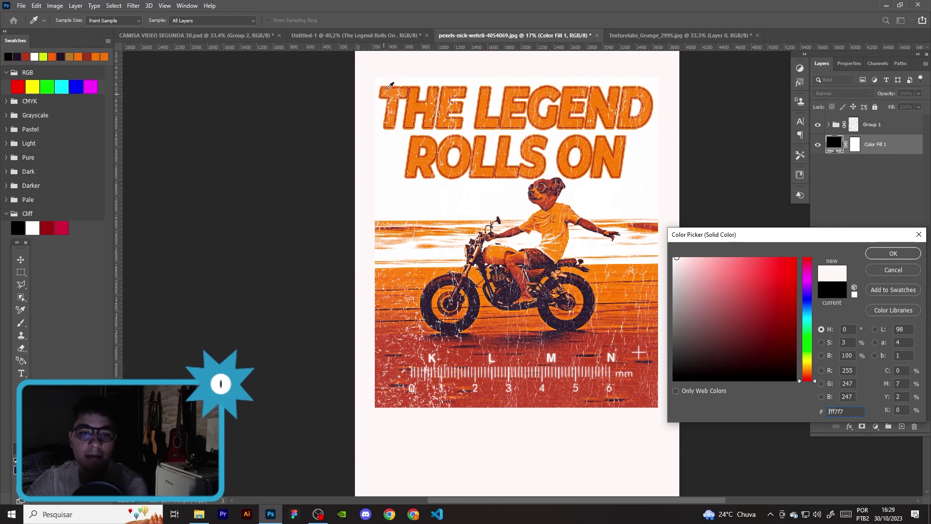
pyautogui.click(755, 311)
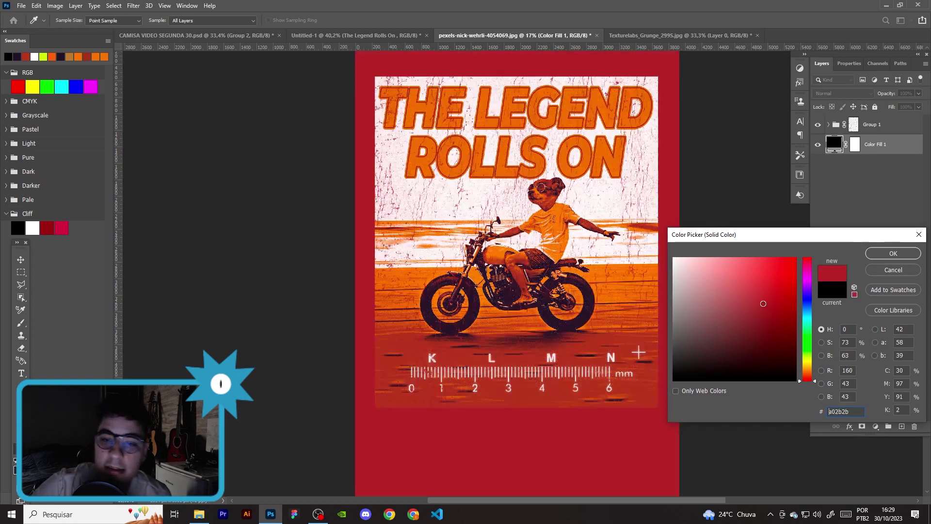
pyautogui.moveTo(755, 310)
pyautogui.mouseDown()
pyautogui.moveTo(771, 328)
pyautogui.moveTo(811, 302)
pyautogui.mouseUp()
pyautogui.click(811, 308)
pyautogui.moveTo(736, 278); pyautogui.dragTo(717, 257)
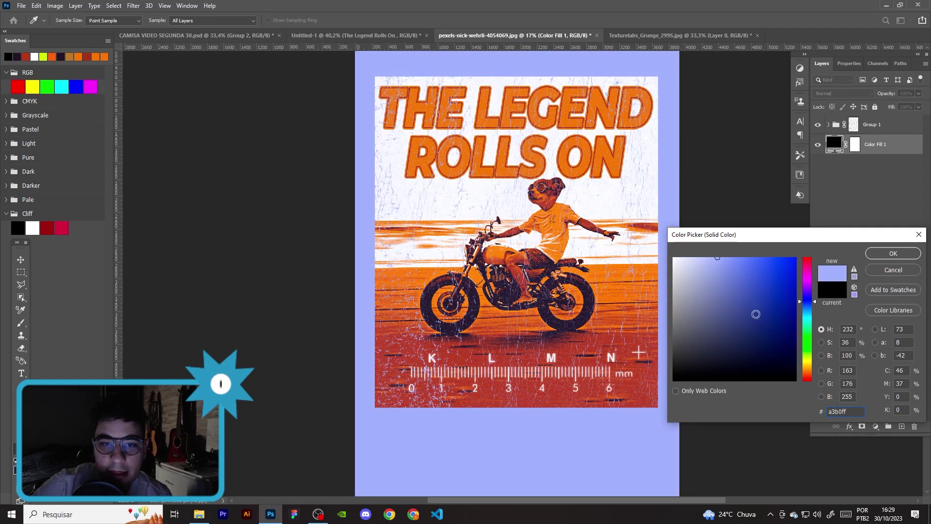
# - Try navy, orange and brown backdrops, then settle on pure white
pyautogui.click(764, 334)
pyautogui.click(808, 371)
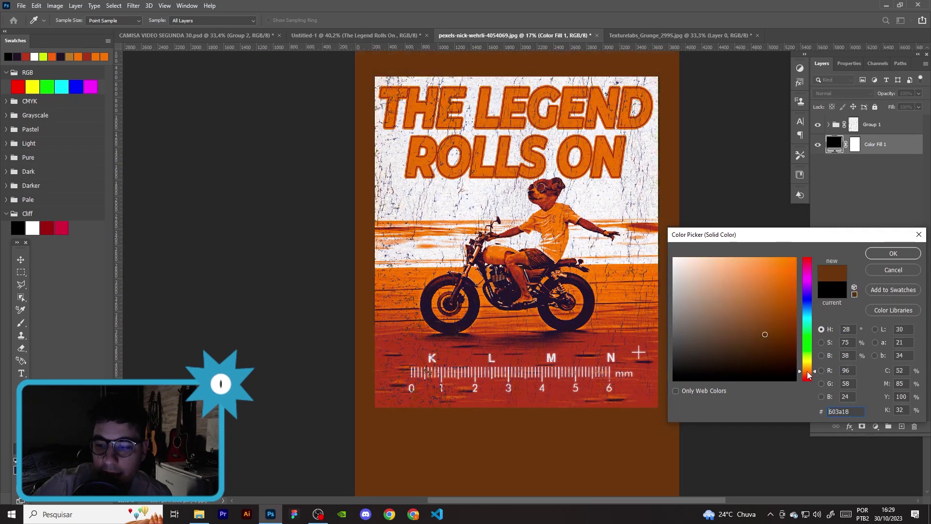
pyautogui.moveTo(762, 334); pyautogui.dragTo(747, 281)
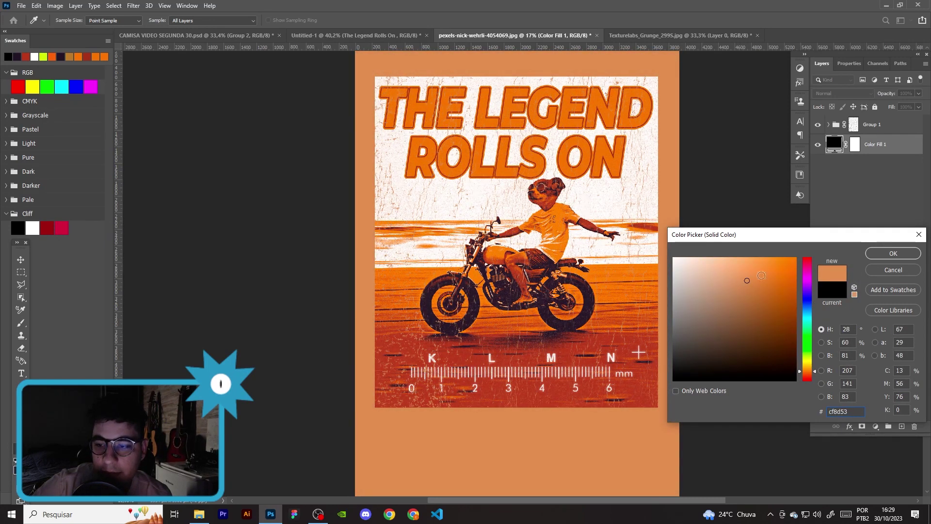
pyautogui.click(788, 274)
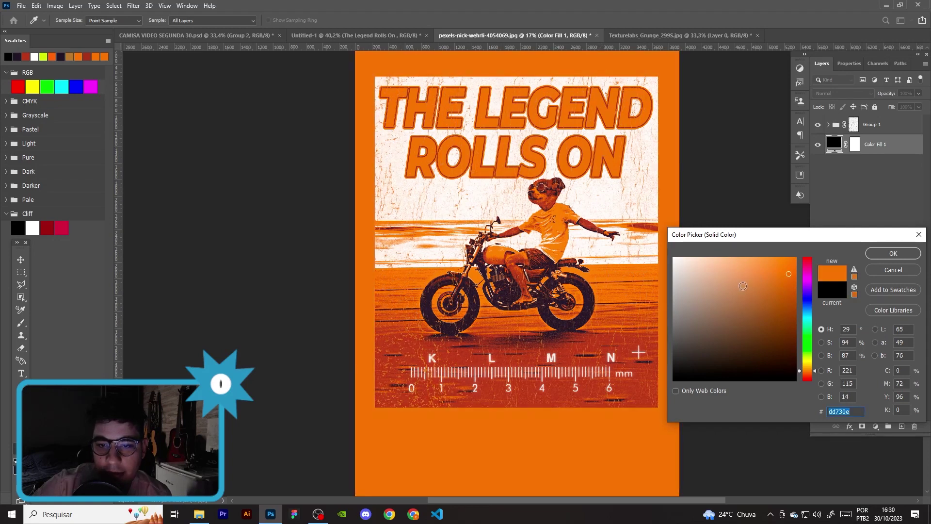
pyautogui.click(740, 338)
pyautogui.moveTo(740, 338); pyautogui.dragTo(674, 258)
pyautogui.click(893, 253)
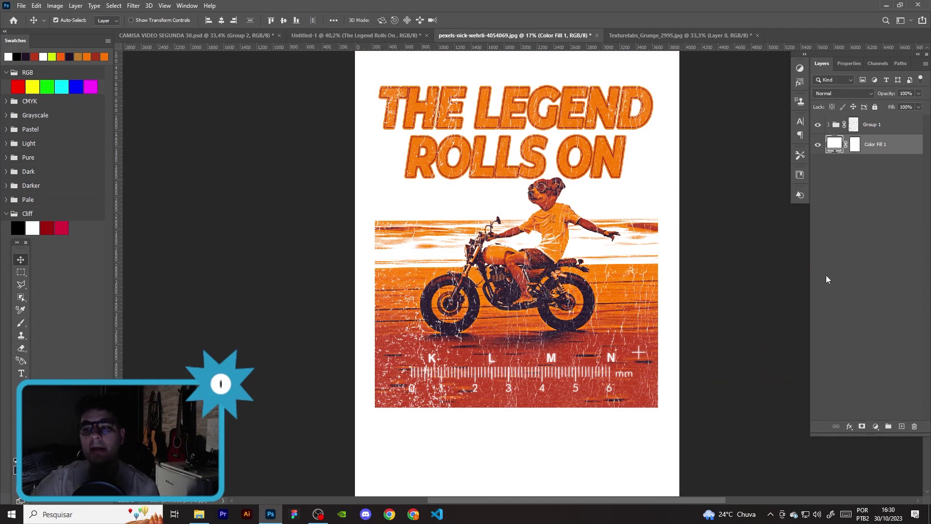